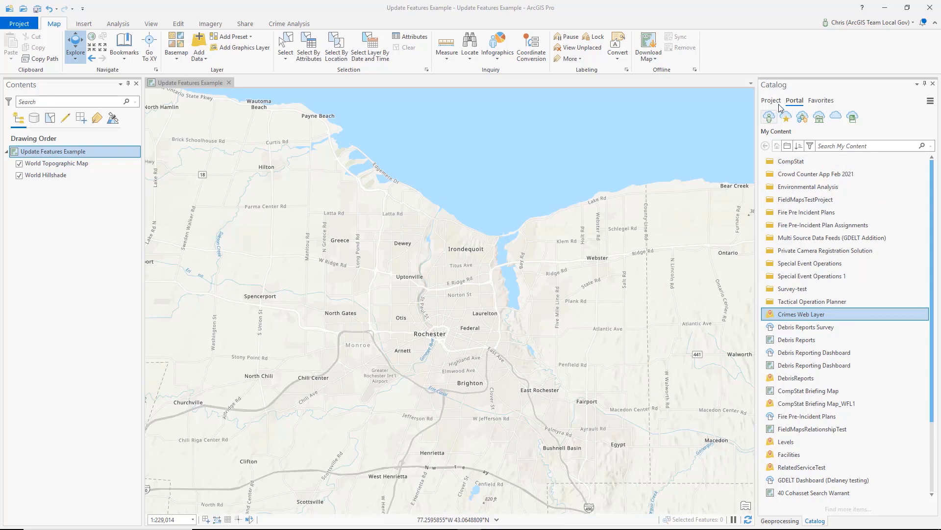
- Add the Violent Crime Linked table from the project's CrimeDatabase.odc database connection to the current map
left_click(771, 100)
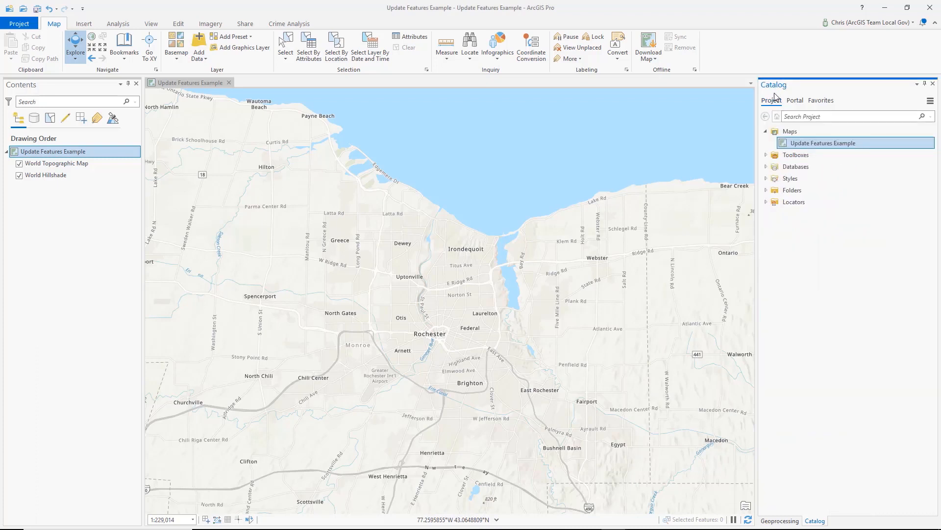
left_click(766, 166)
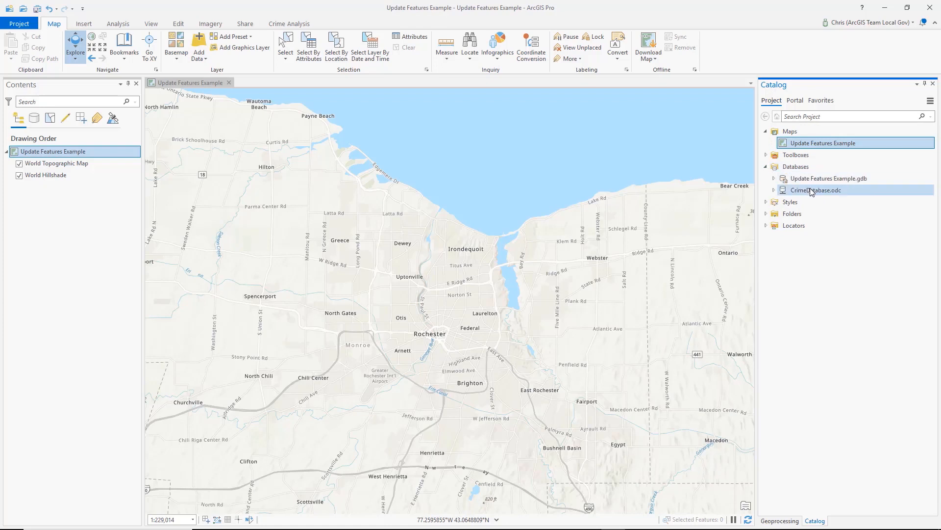
left_click(775, 191)
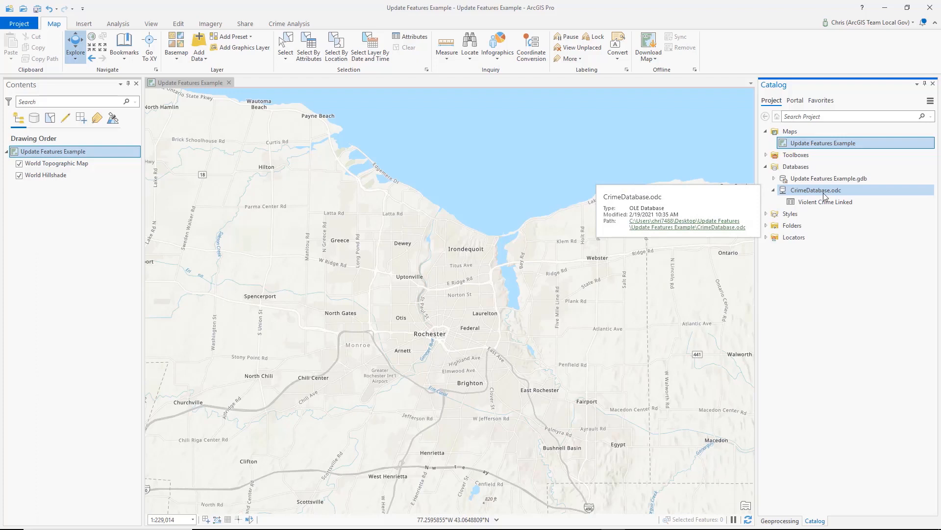
right_click(795, 205)
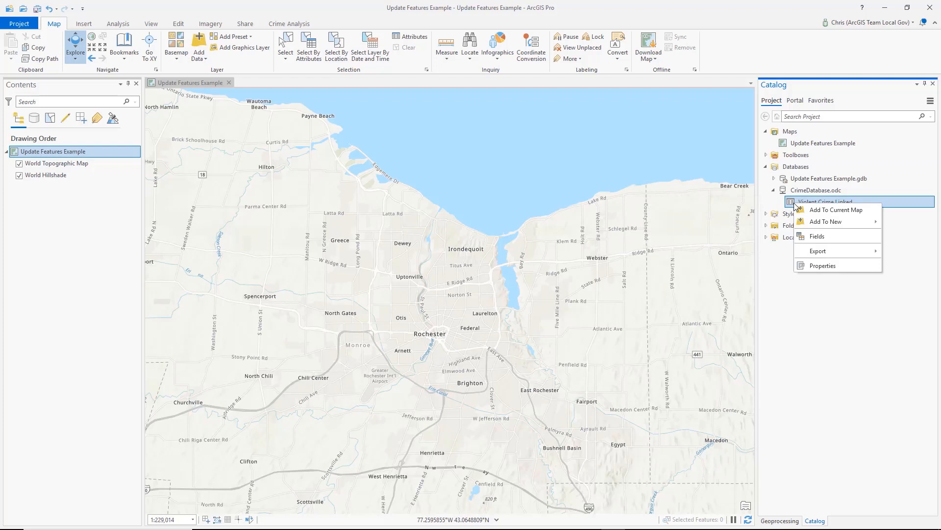
left_click(816, 211)
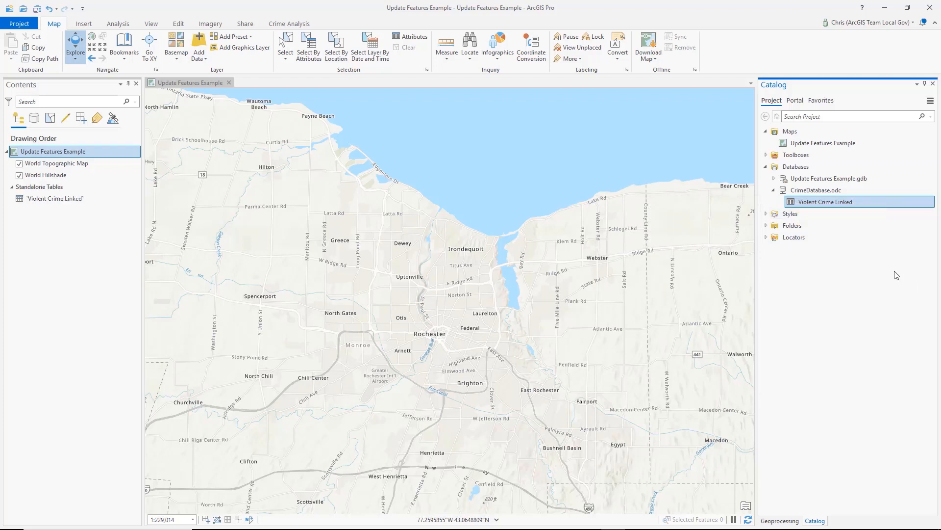
- Examine the records and columns of the Violent Crime Linked table through to its last field, and close the table
right_click(55, 199)
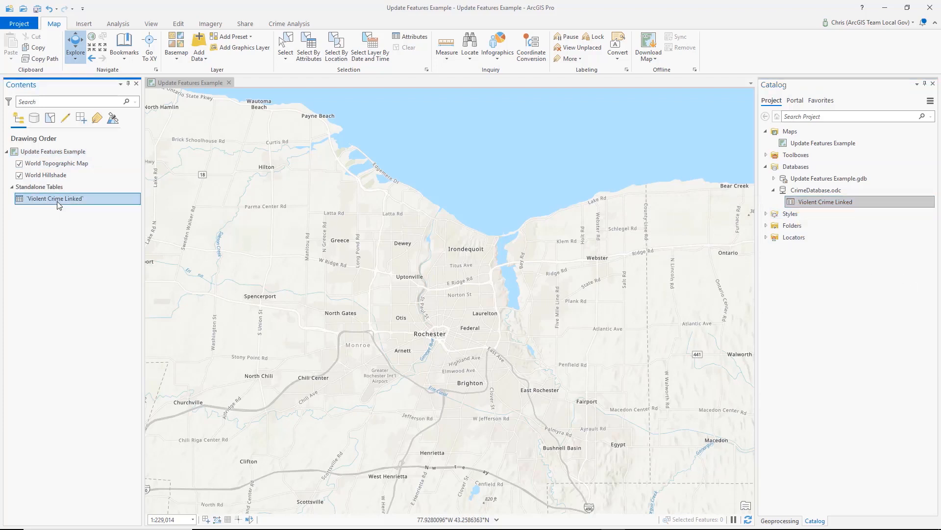
left_click(74, 220)
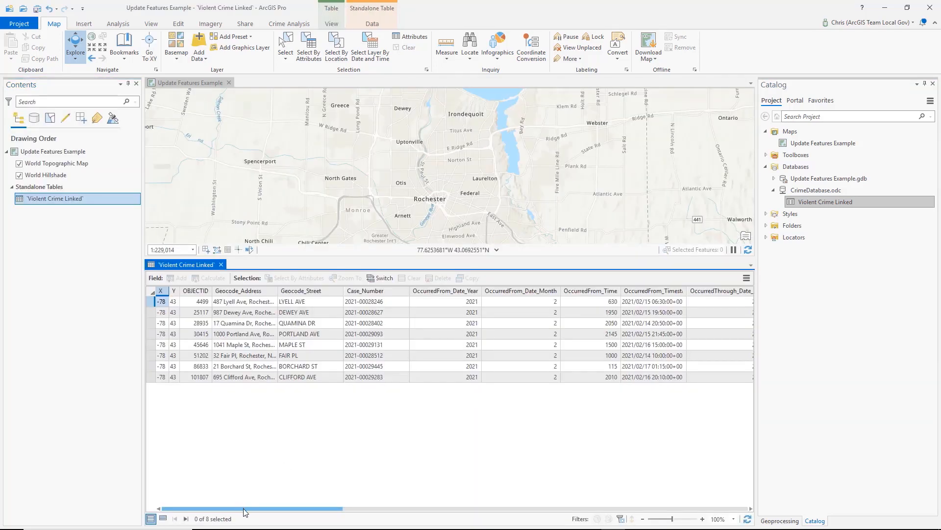
left_click_drag(243, 511, 720, 483)
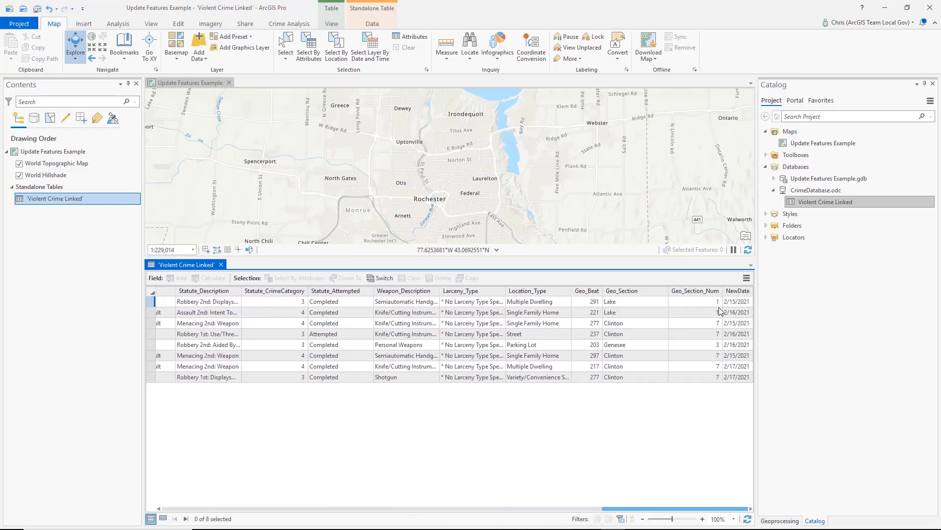
left_click(221, 264)
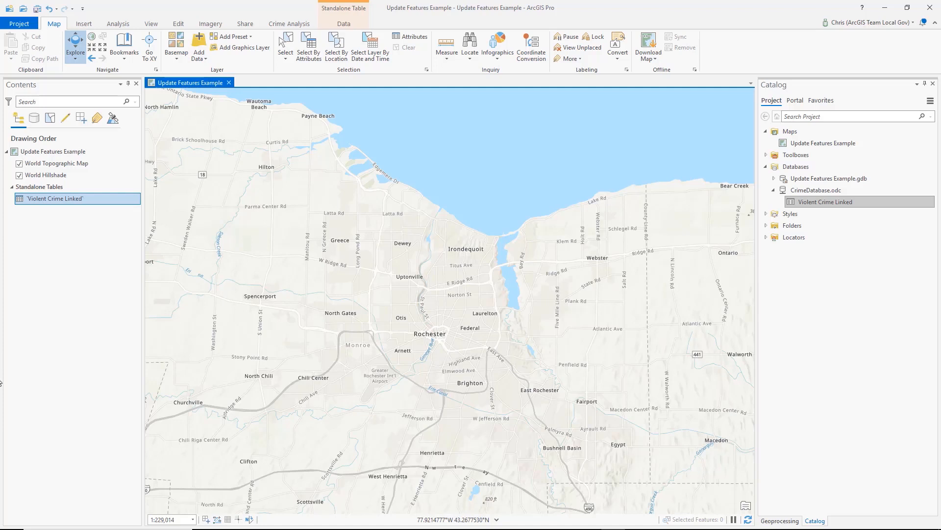
- Add Crimes Web Layer from the portal's My Content to the map and return to the project items
left_click(798, 99)
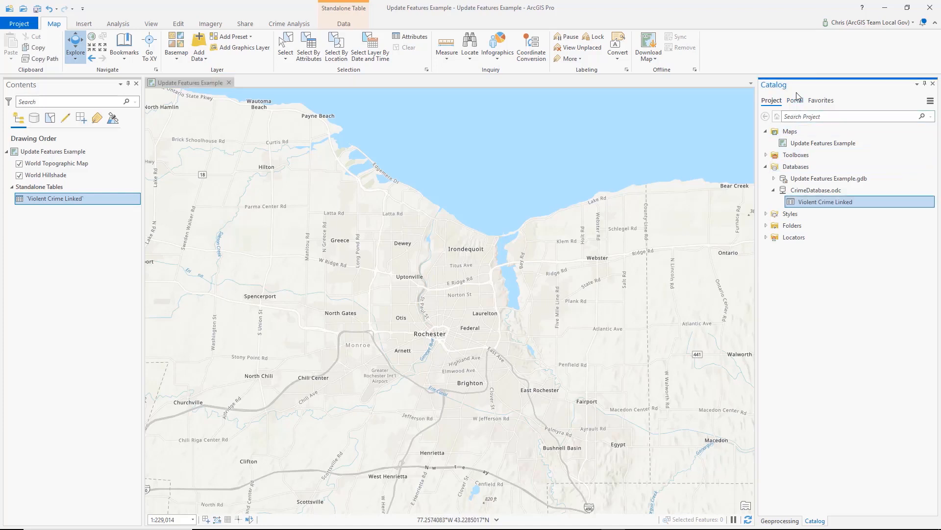
left_click(795, 101)
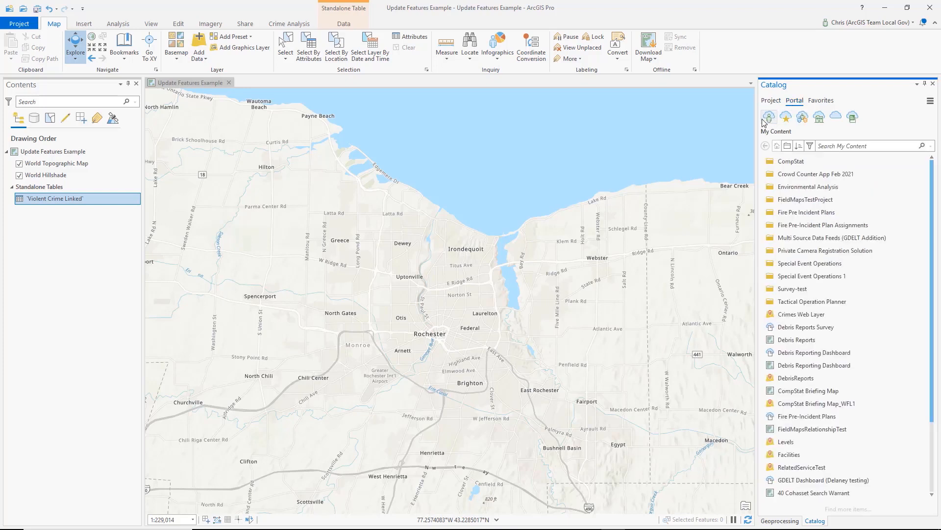
left_click(798, 315)
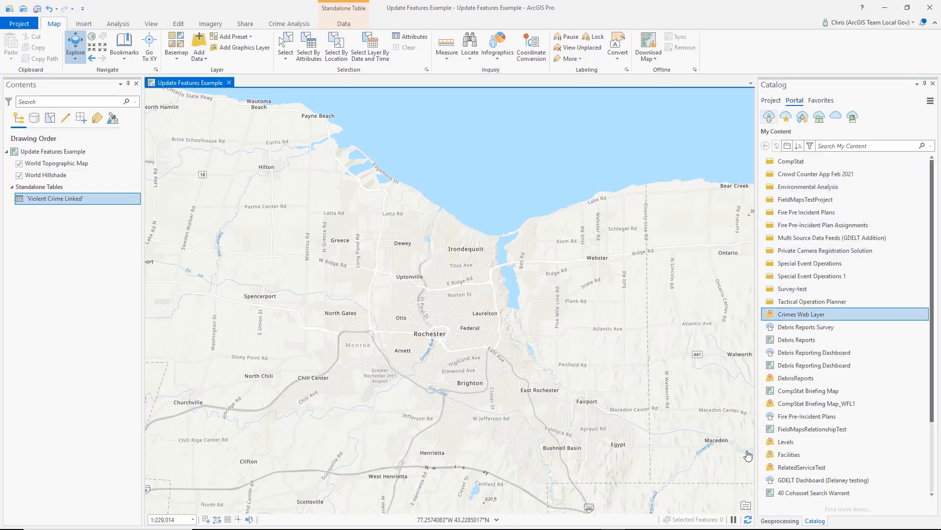
left_click_drag(748, 455, 751, 454)
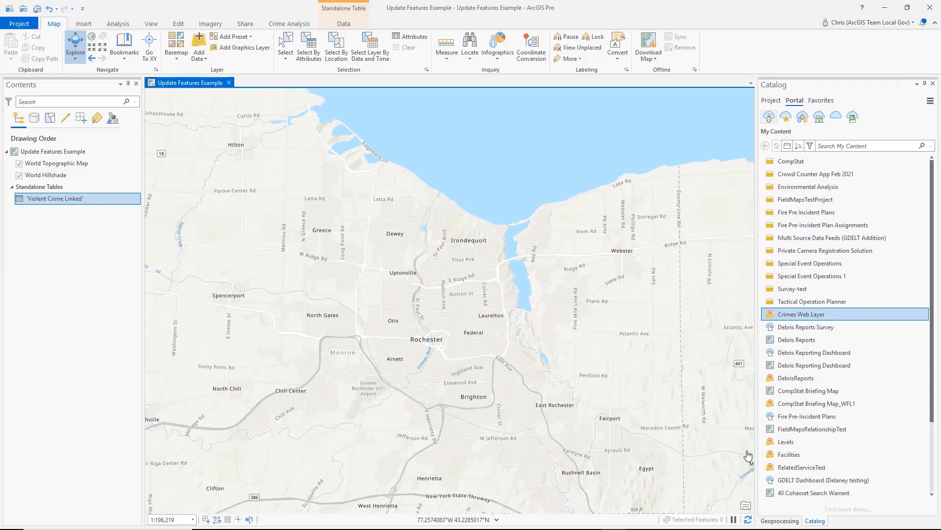
left_click(768, 103)
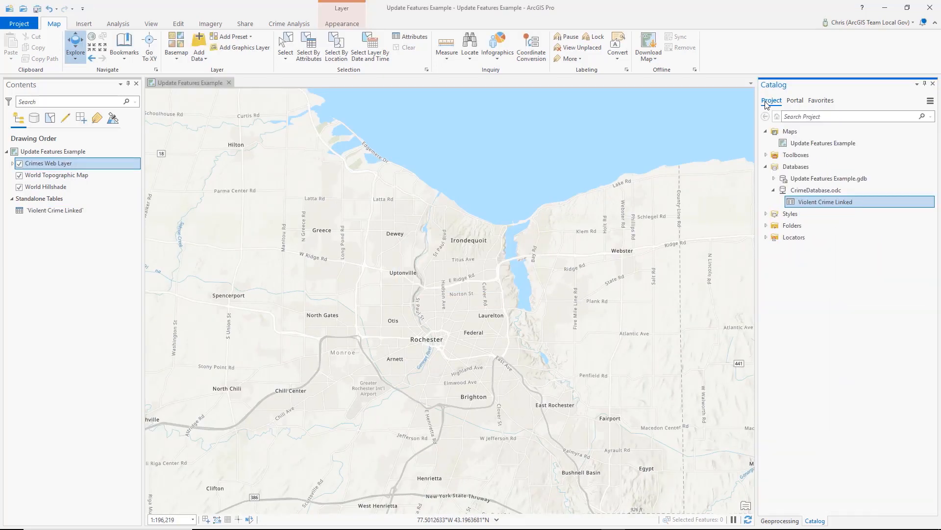
- Examine the attribute table of the Crimes sublayer in Crimes Web Layer through to its last field, and close it
left_click(11, 163)
scroll(395, 346, "up", 3)
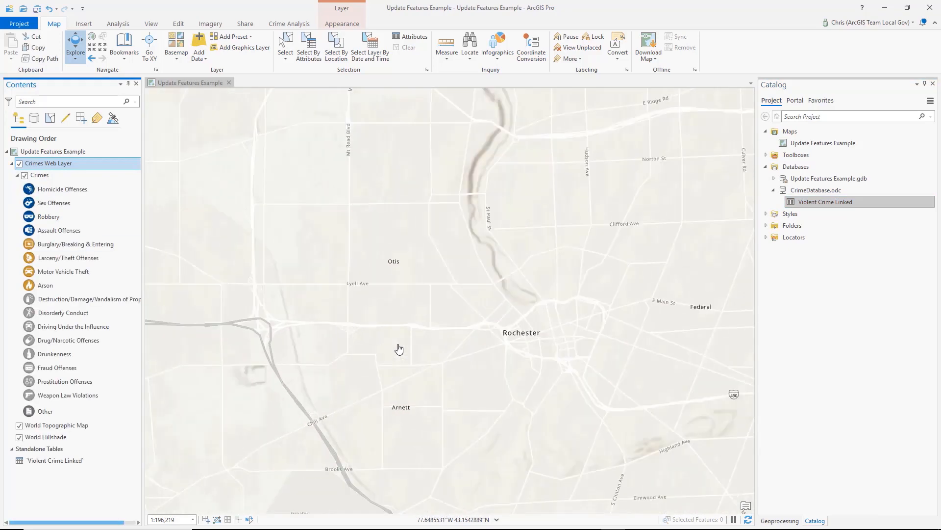
right_click(44, 175)
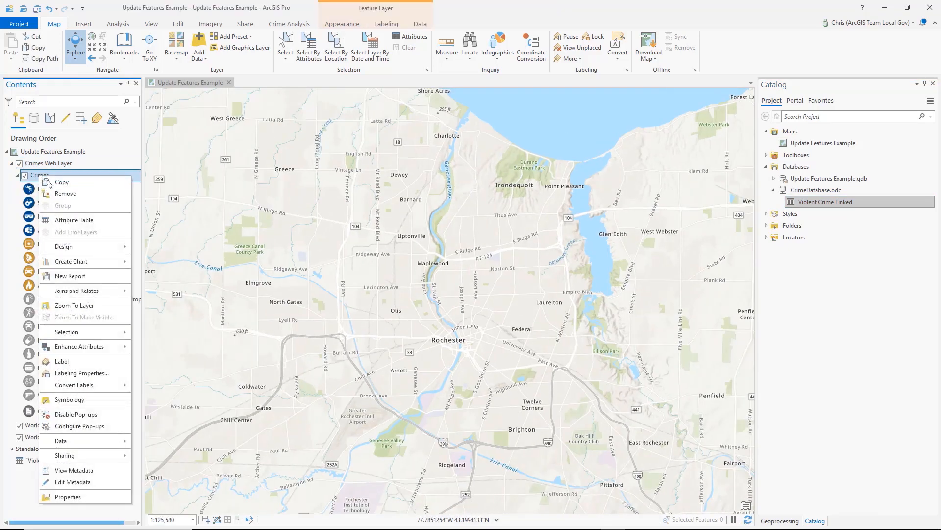
left_click(59, 220)
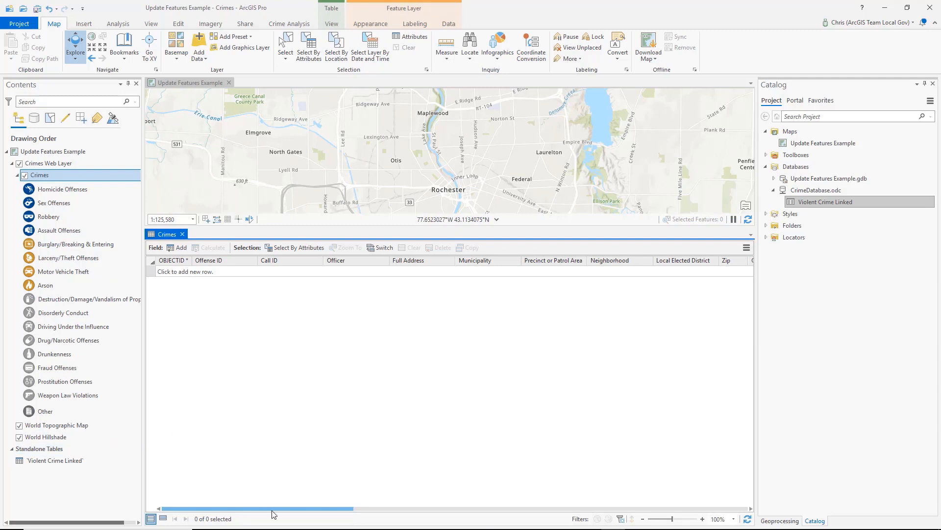
mouse_move(273, 514)
left_mouse_down()
mouse_move(694, 528)
mouse_move(275, 528)
left_mouse_up()
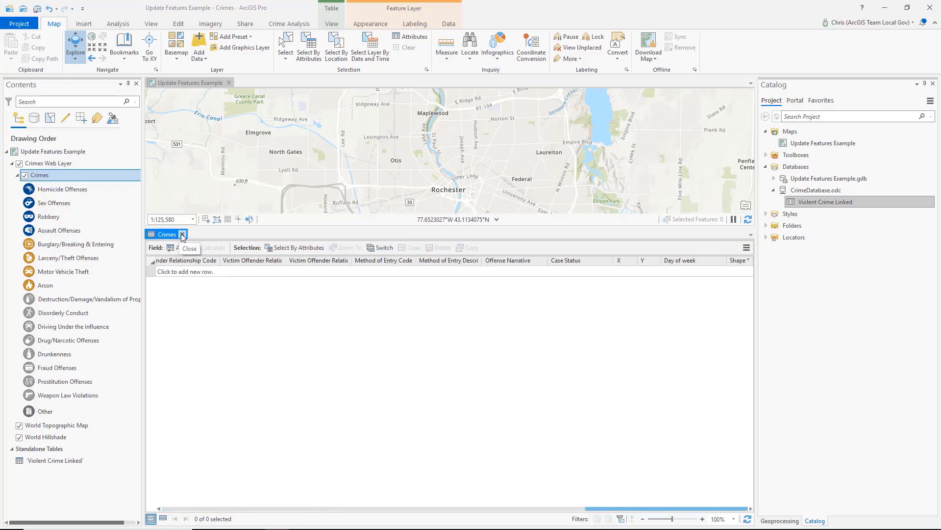
left_click(183, 235)
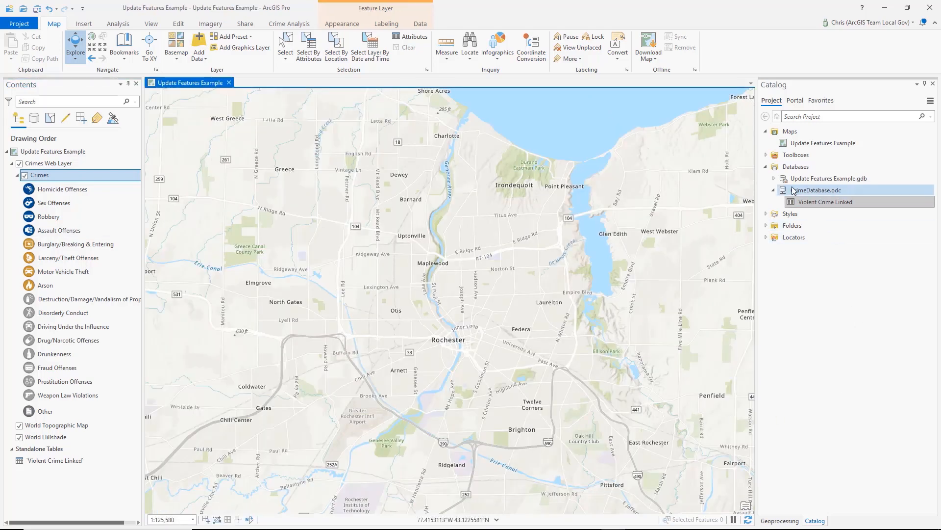
- Start a new OLE DB connection under Databases using the Microsoft Office 12.0 Access Database Engine OLE DB Provider
mouse_move(794, 191)
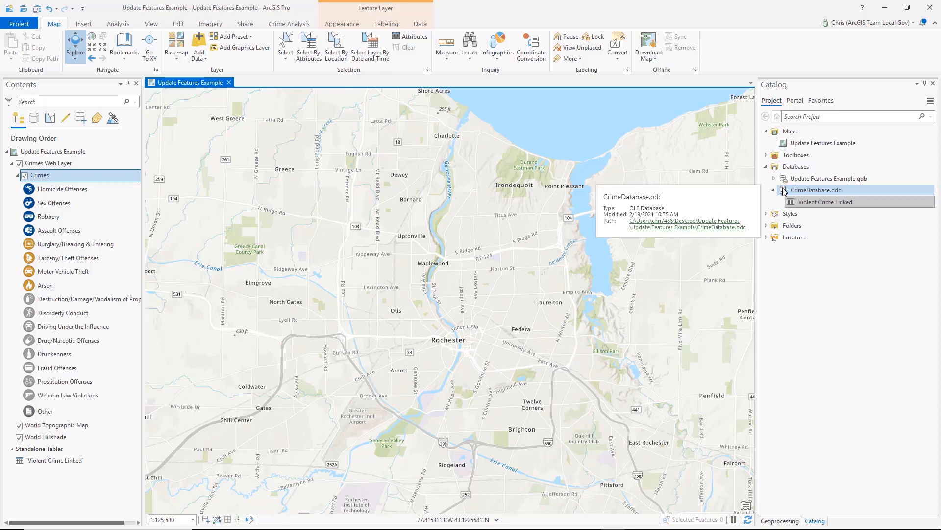
right_click(799, 169)
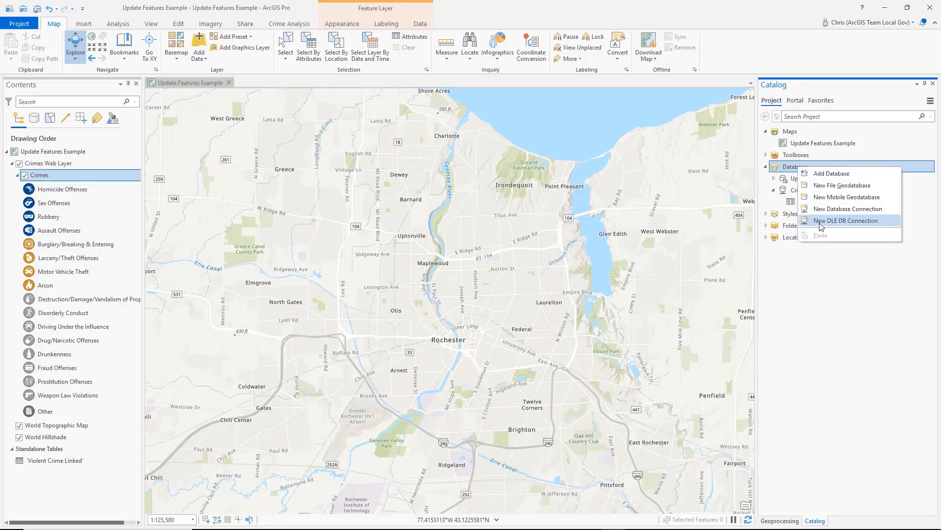
left_click(820, 222)
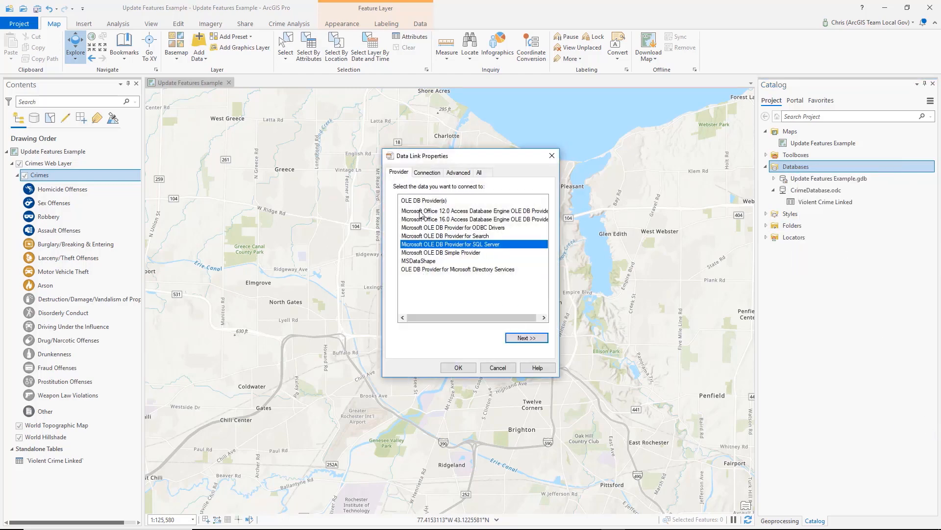
left_click(420, 212)
left_click(429, 219)
left_click(428, 213)
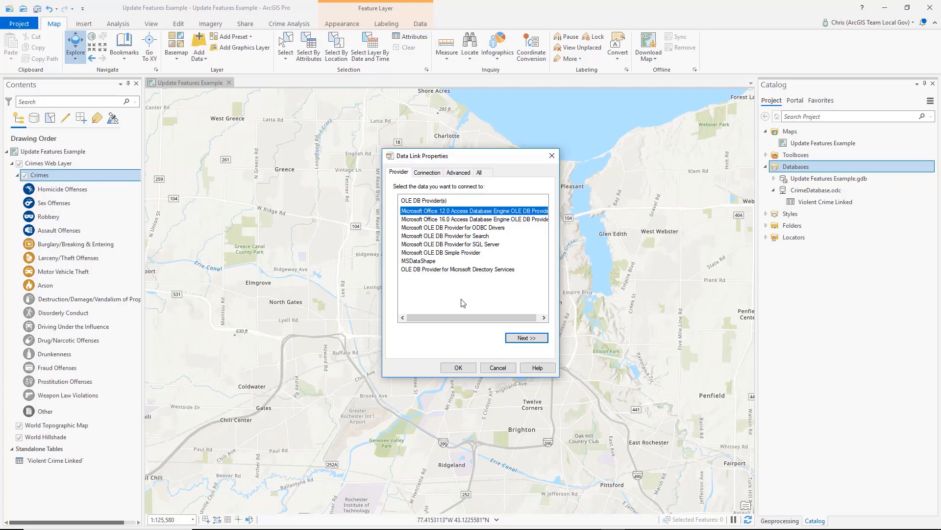
left_click(516, 337)
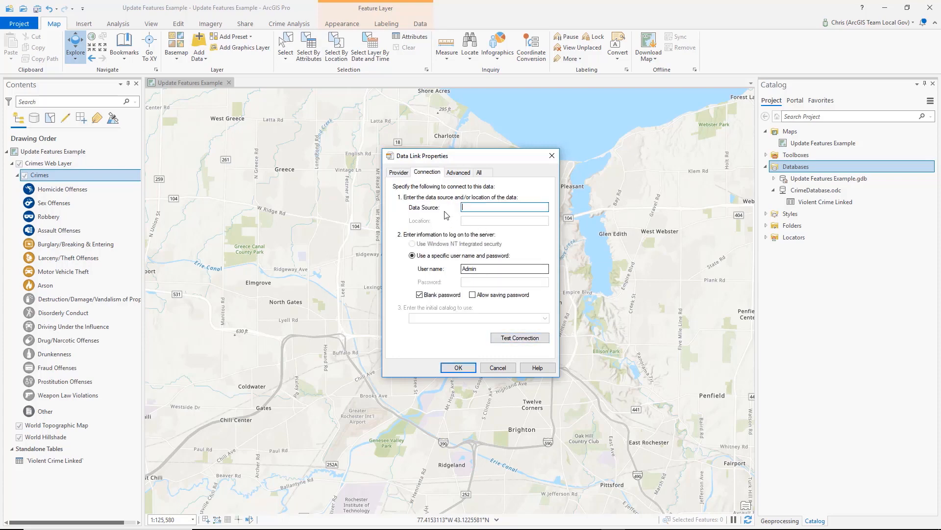
right_click(471, 207)
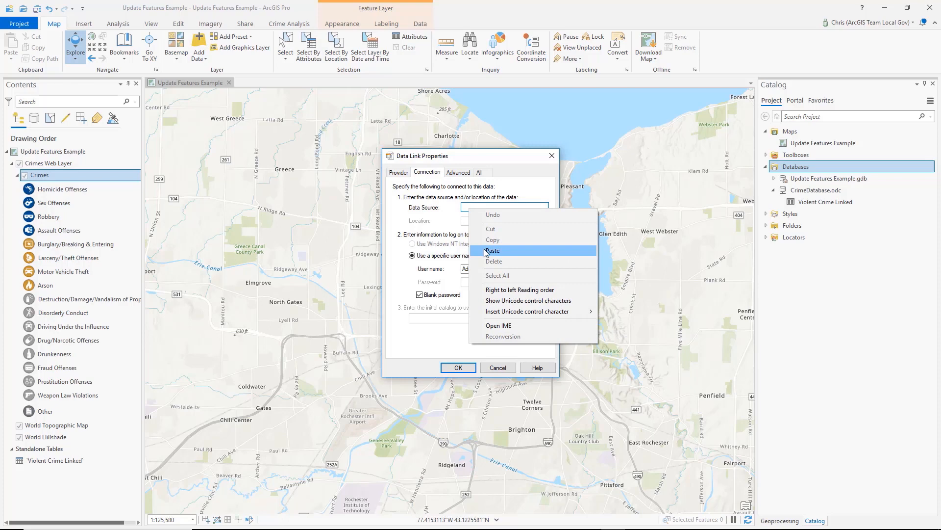
left_click(491, 251)
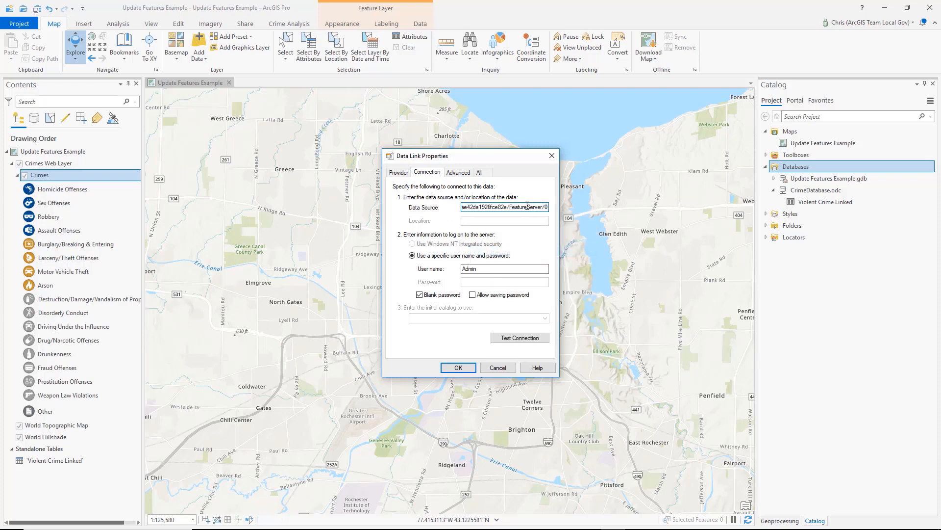
double_click(527, 206)
key("BackSpace")
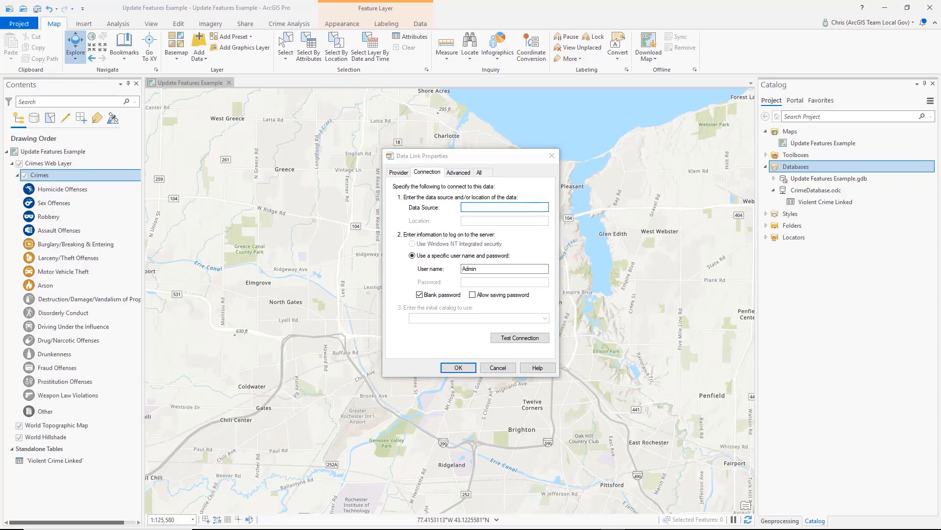
- Set the connection's data source to the path of Crime_Database.accdb, and create the OLE DB connection after testing it
key("ctrl+v")
left_click_drag(521, 207, 450, 208)
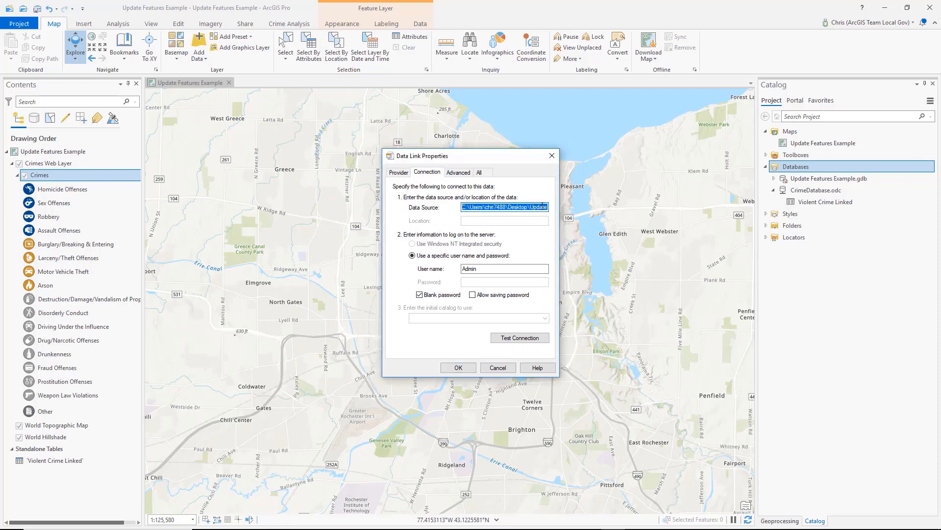
left_click_drag(498, 208, 563, 209)
left_click(517, 337)
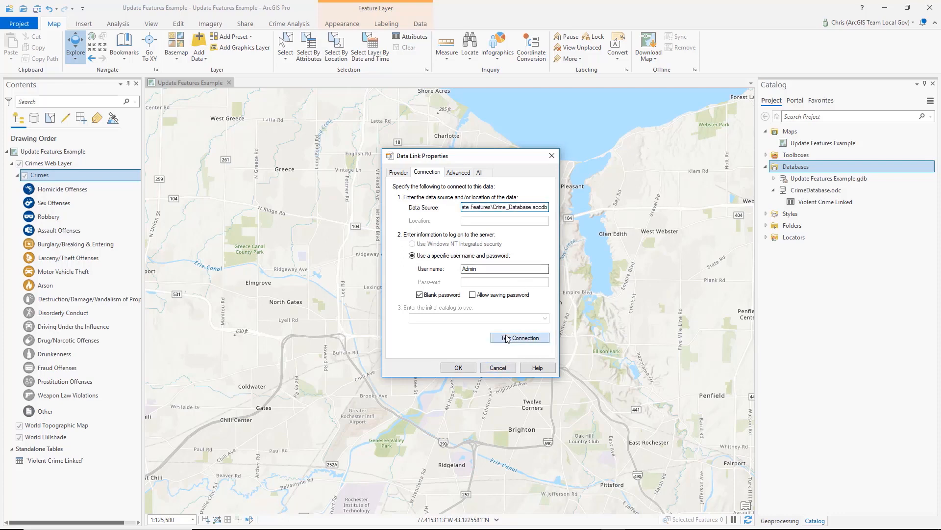
left_click(513, 306)
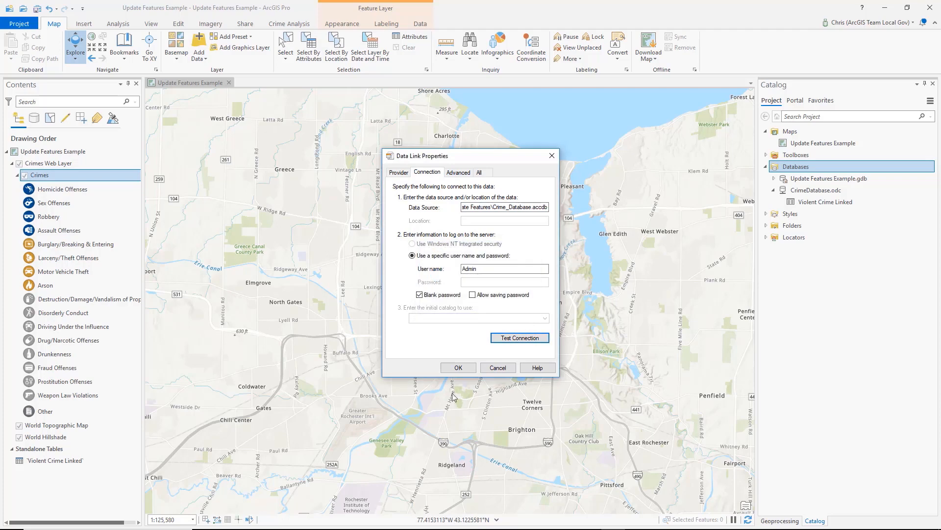
left_click(458, 367)
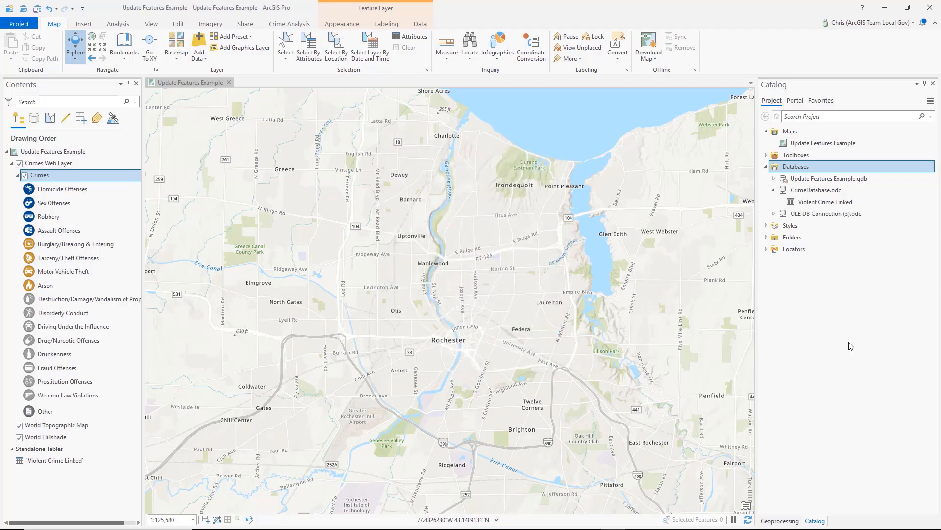
- Check the tables in the new OLE DB connection and permanently delete that connection from the project's databases
left_click(775, 214)
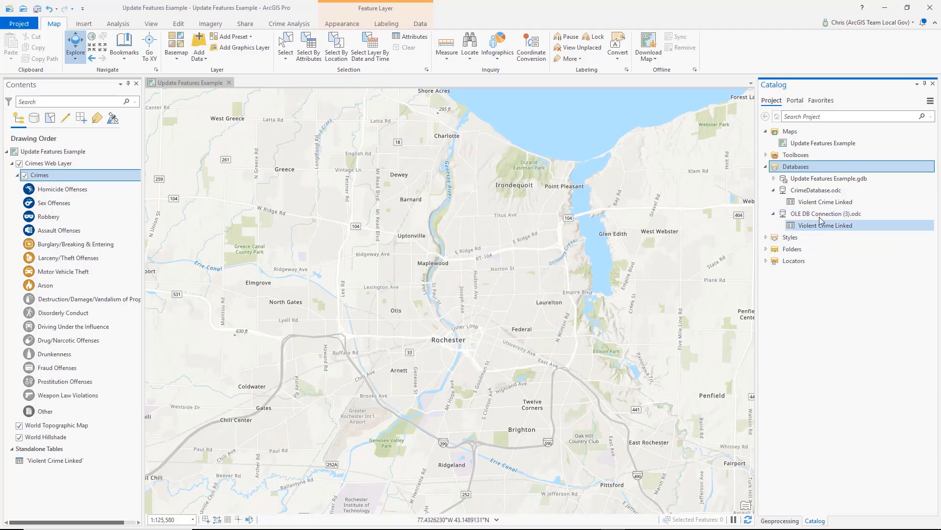
right_click(823, 214)
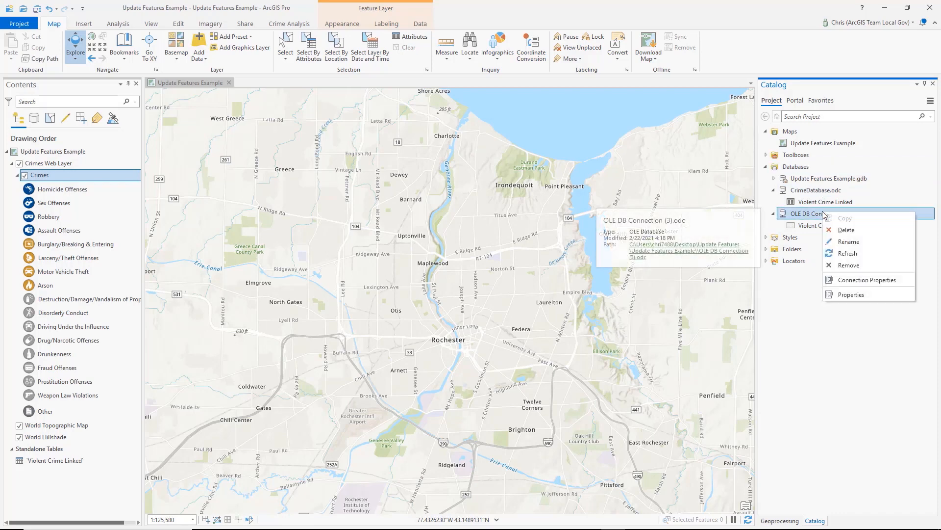
left_click(838, 231)
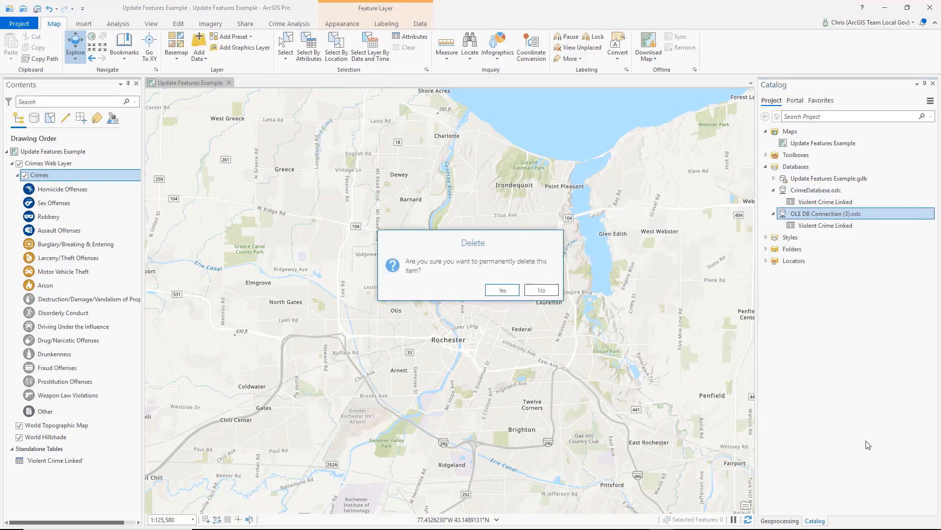
left_click(505, 293)
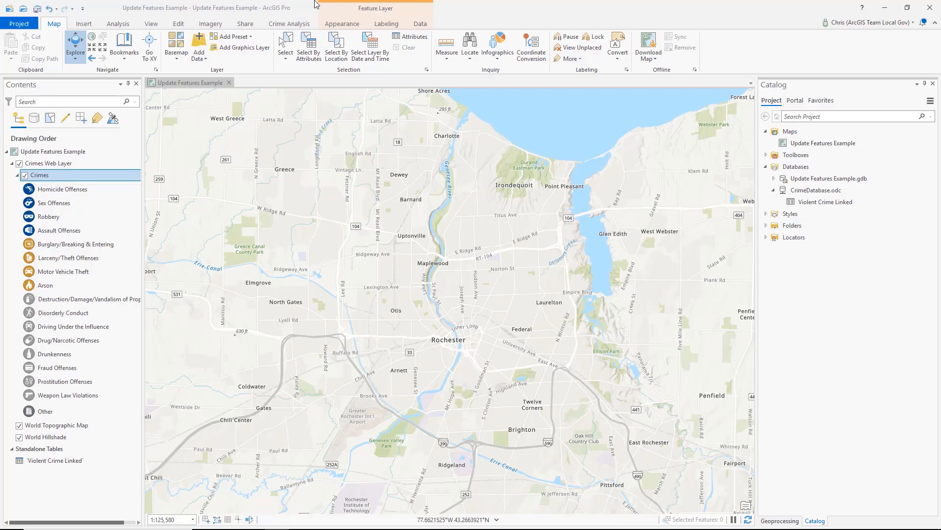
- Open the Update Features With Incident Records tool through Import Incidents and widen the tool's pane
left_click(301, 25)
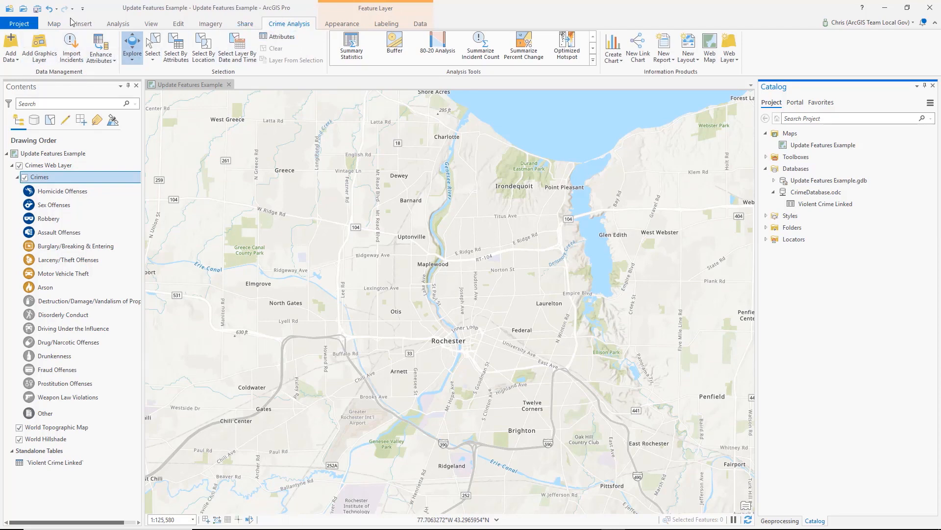
left_click(72, 47)
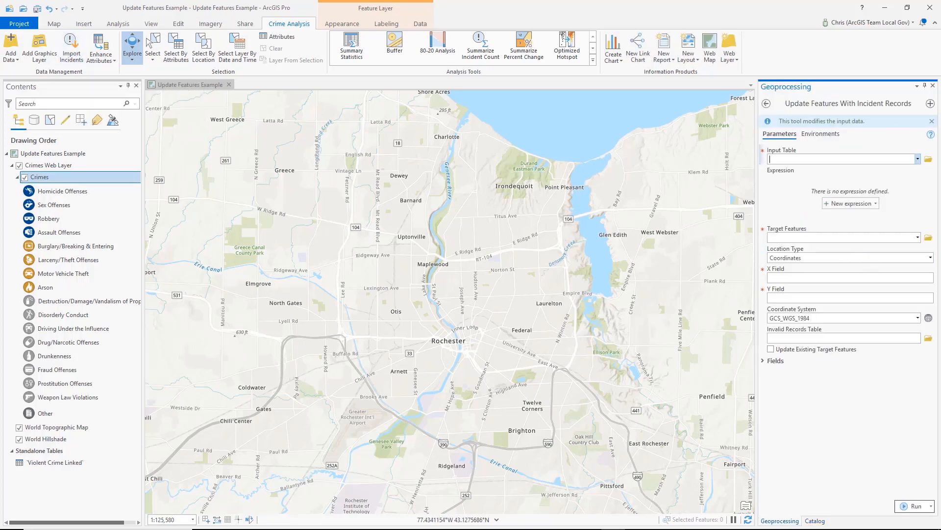
left_click_drag(756, 111, 660, 117)
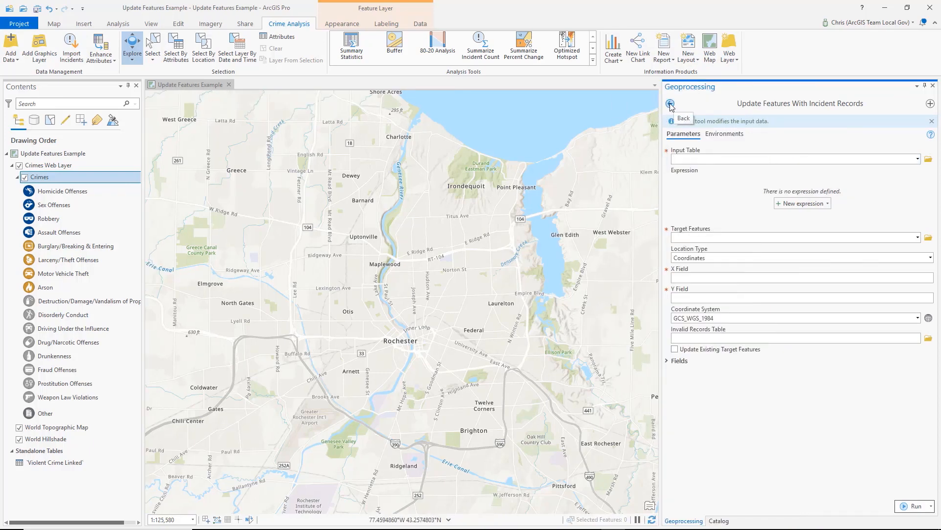
- Leave the tool and reopen Update Features With Incident Records from the Crime Analysis and Safety Tools toolbox
left_click(670, 103)
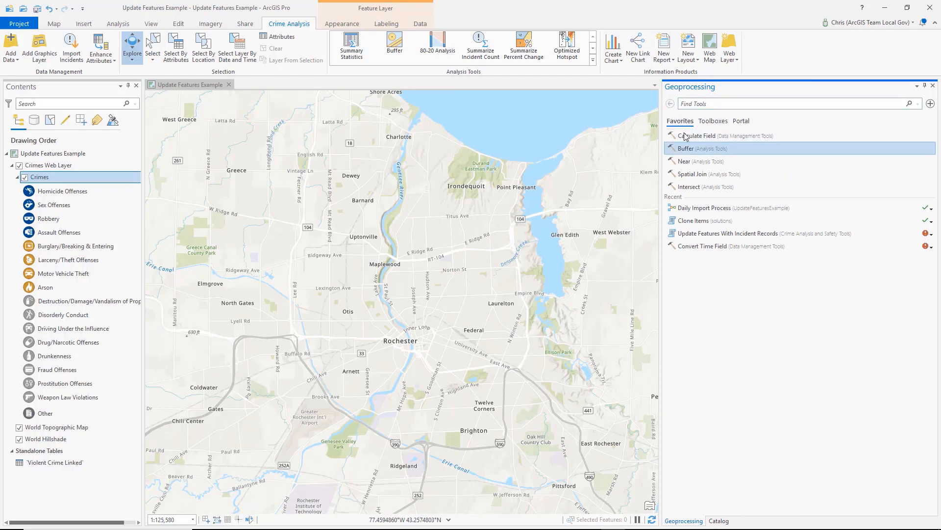
left_click(721, 122)
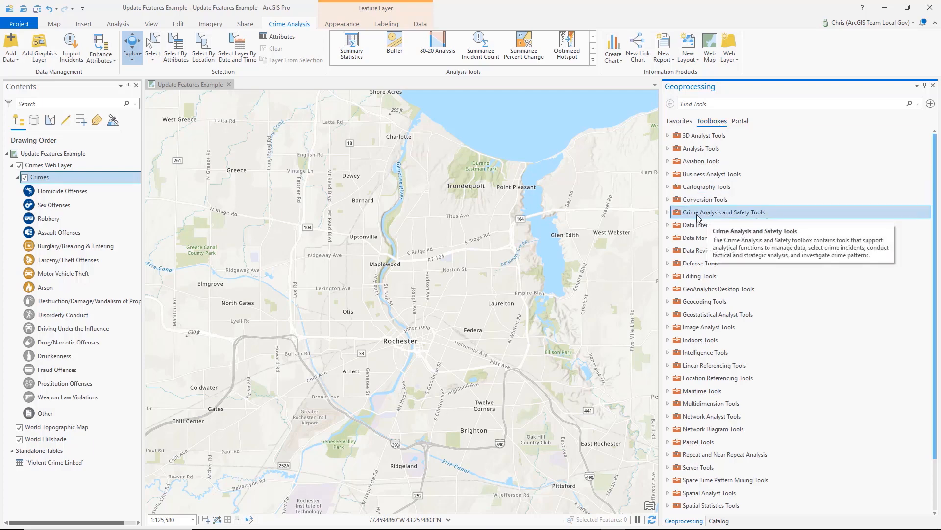
left_click(667, 213)
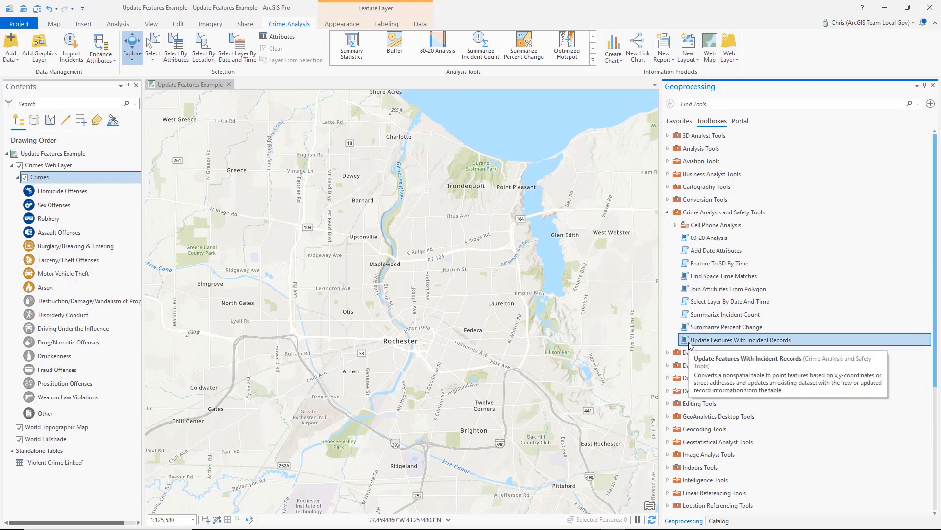
left_click(689, 342)
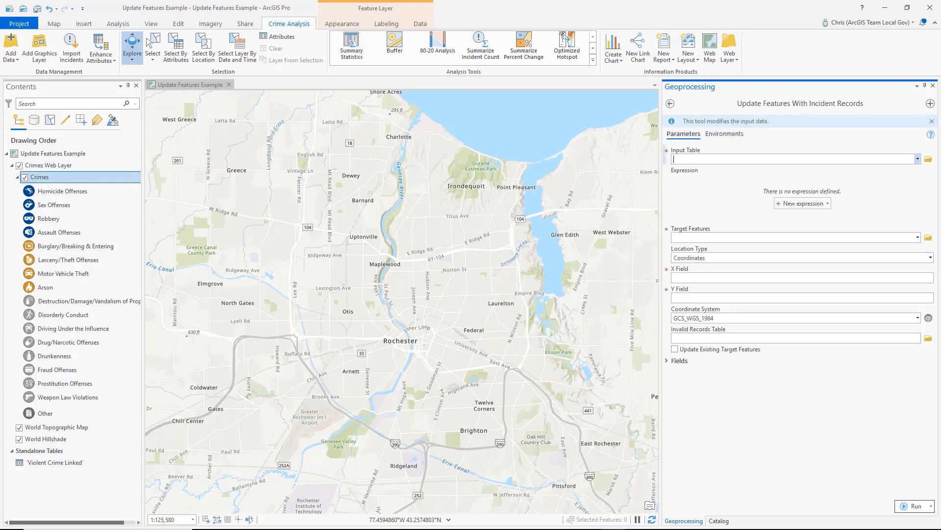
- Set the tool's input table to 'Violent Crime Linked' and its target features to Crimes Web Layer\Crimes
left_click_drag(661, 122, 531, 126)
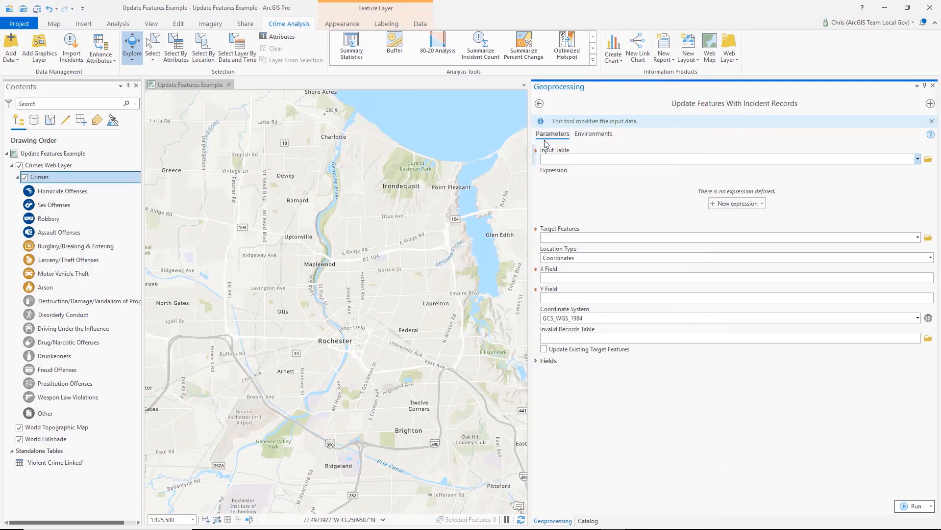
left_click(919, 159)
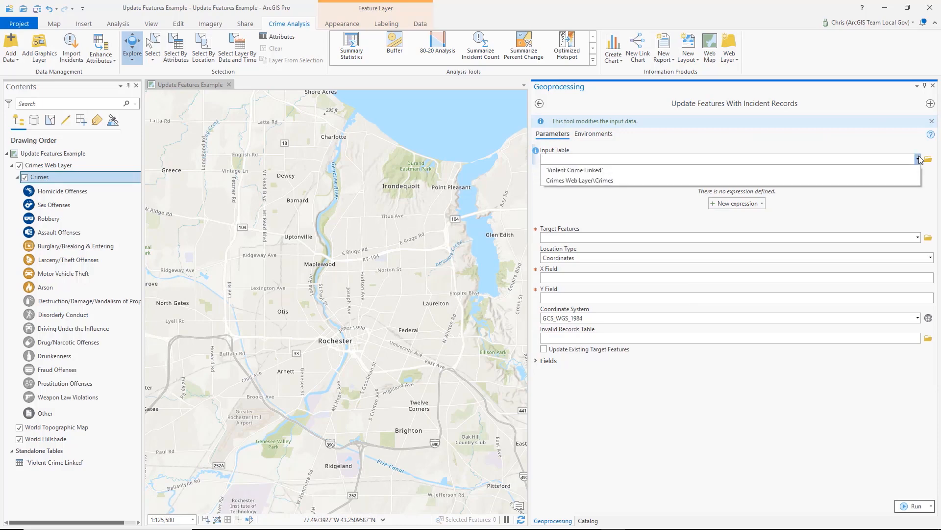
left_click(623, 171)
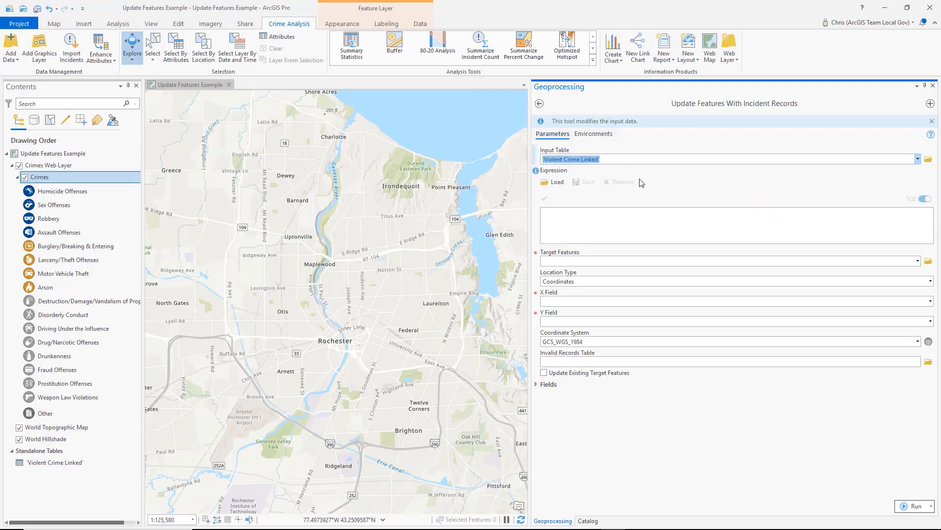
left_click(928, 198)
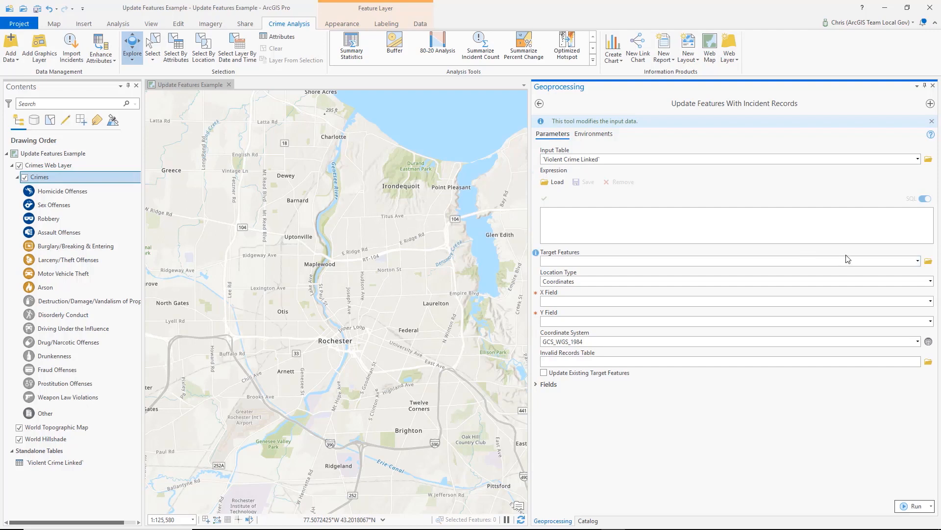
left_click(918, 262)
left_click(918, 261)
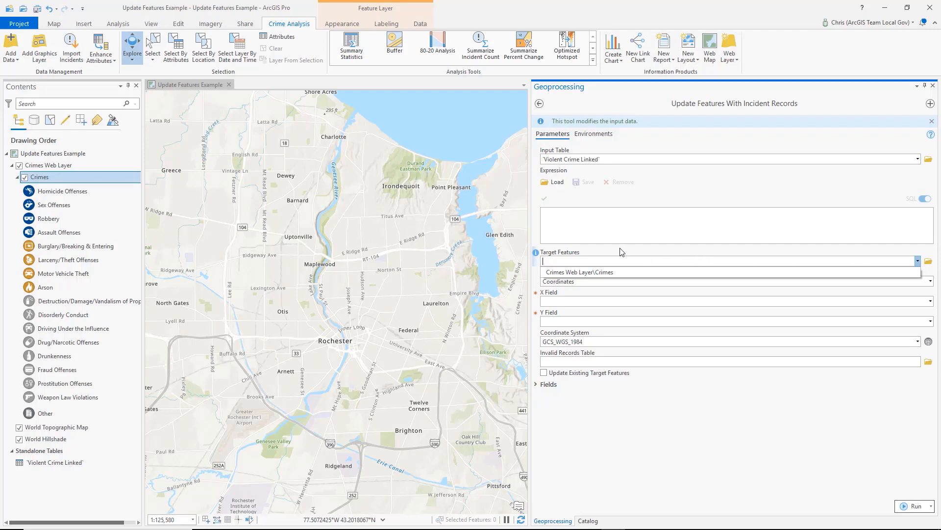
left_click(599, 273)
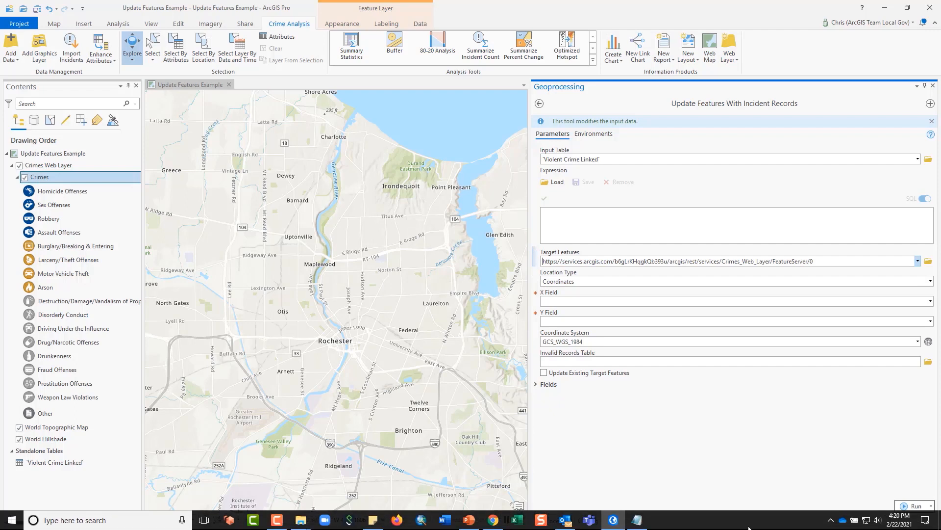
- Set the location type to Addresses and the address type to Single Field
left_click(931, 282)
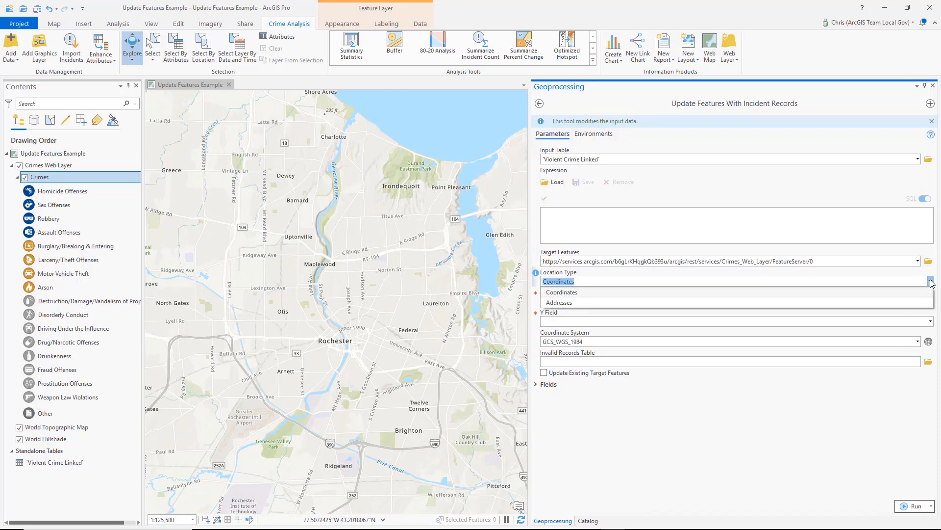
left_click(689, 302)
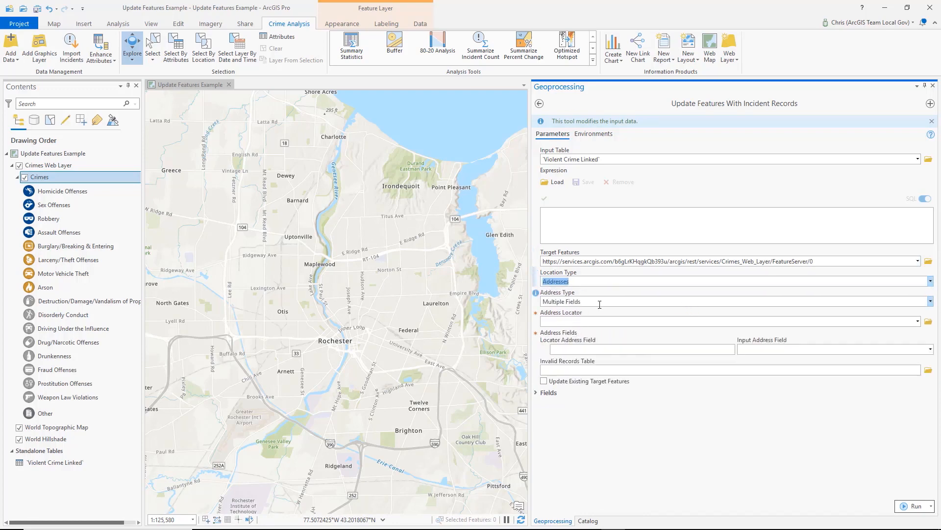
left_click(931, 302)
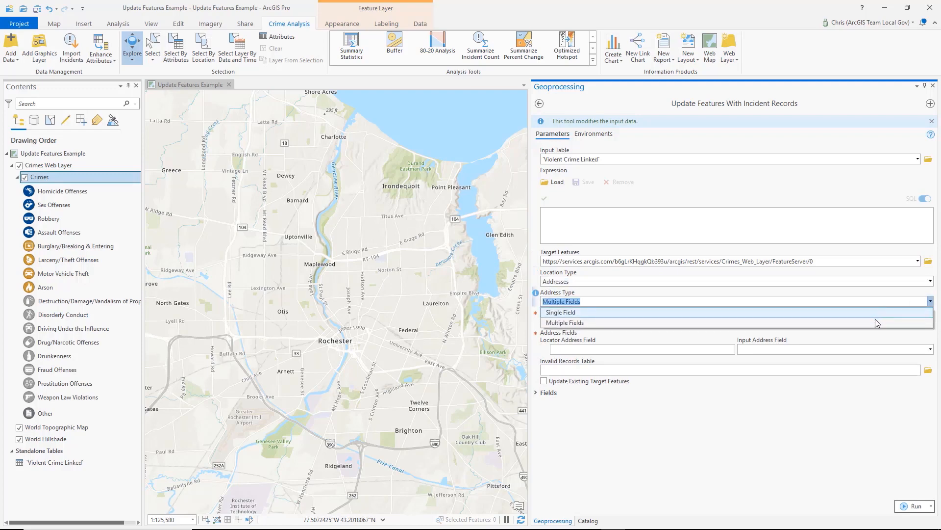
left_click(875, 312)
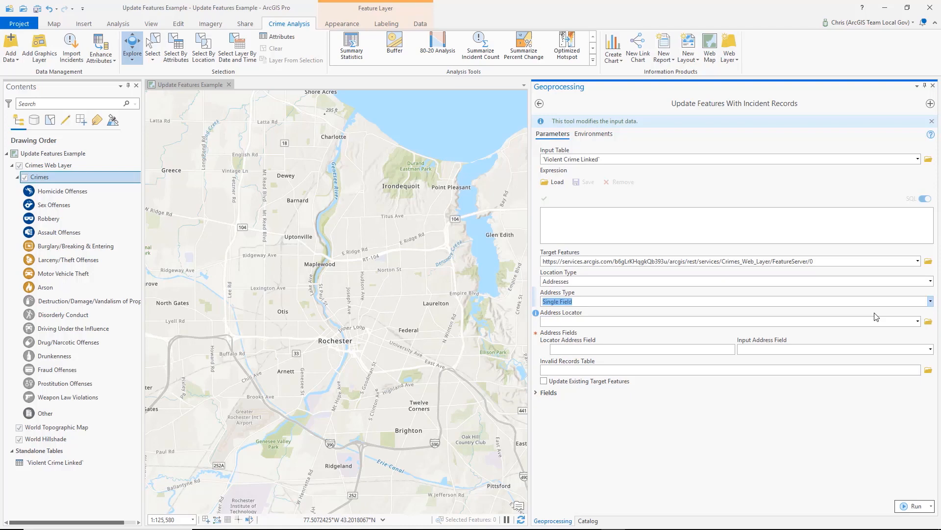
- Choose ArcGIS World Geocoding Service as the address locator and match its SingleLine field to Geocode_Address
left_click(918, 323)
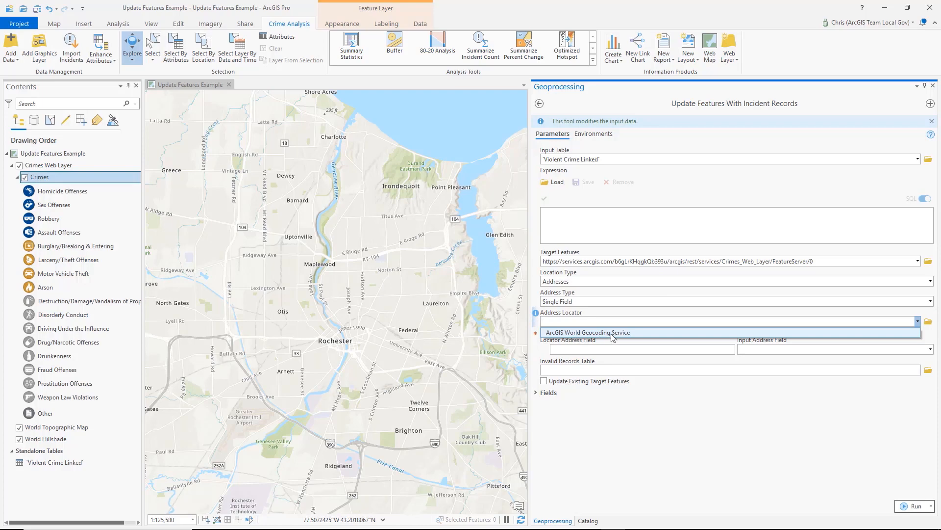
left_click(911, 320)
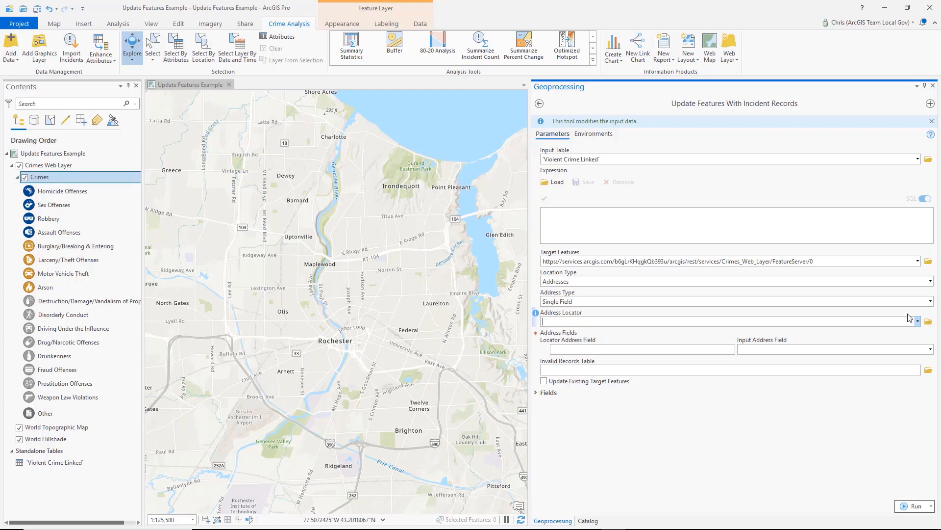
left_click(930, 349)
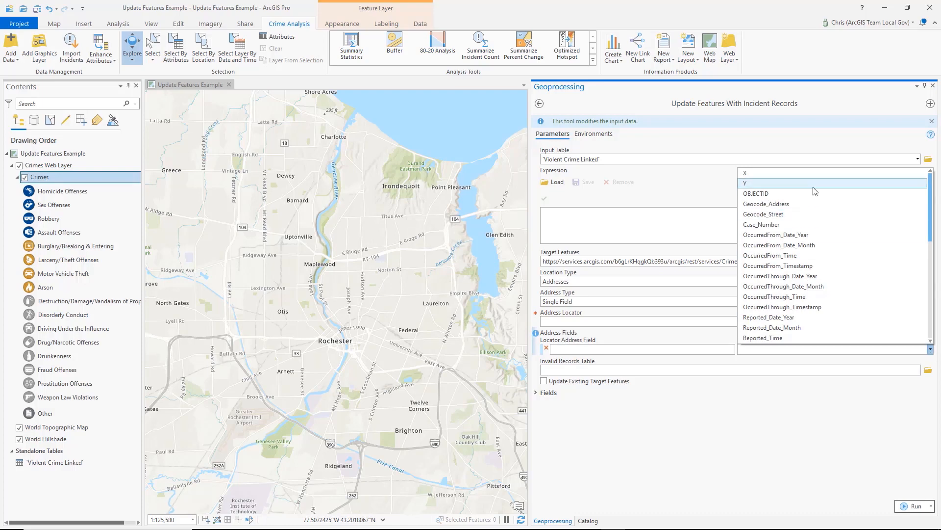
left_click(786, 208)
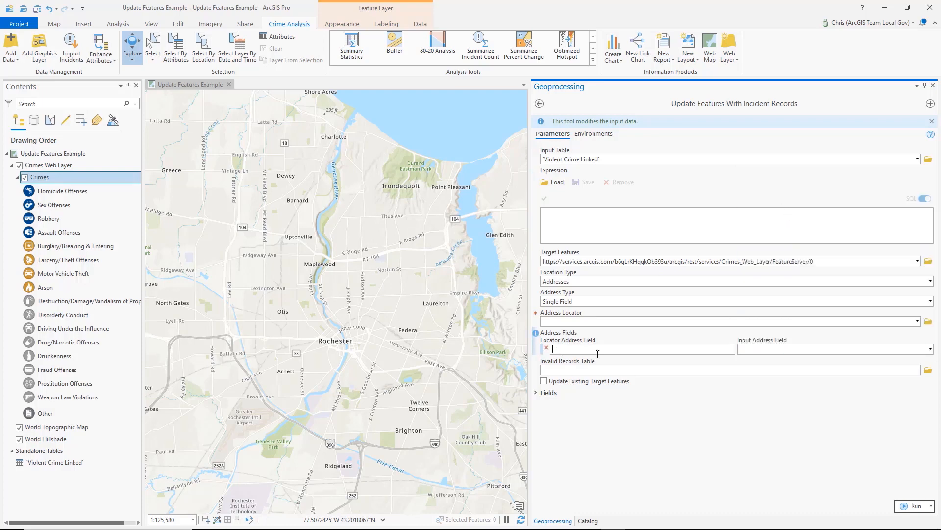
left_click(918, 321)
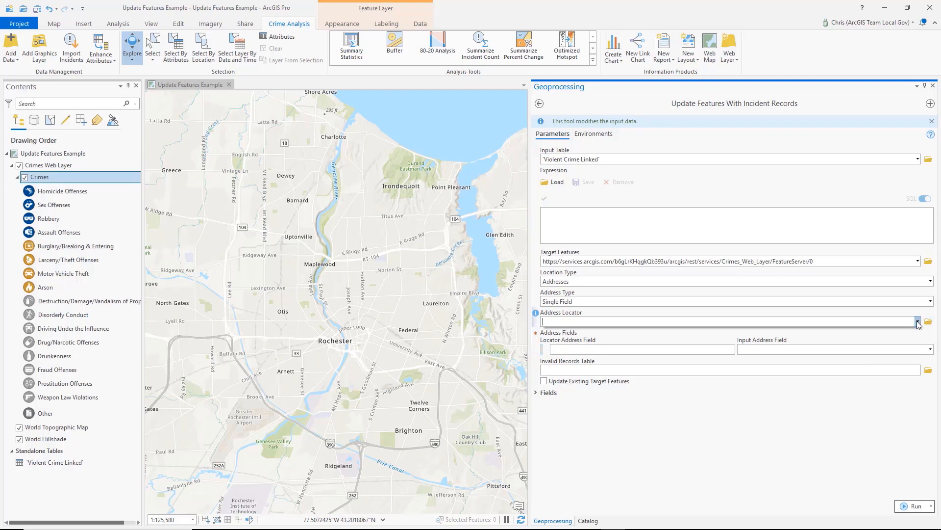
left_click(807, 333)
left_click(930, 349)
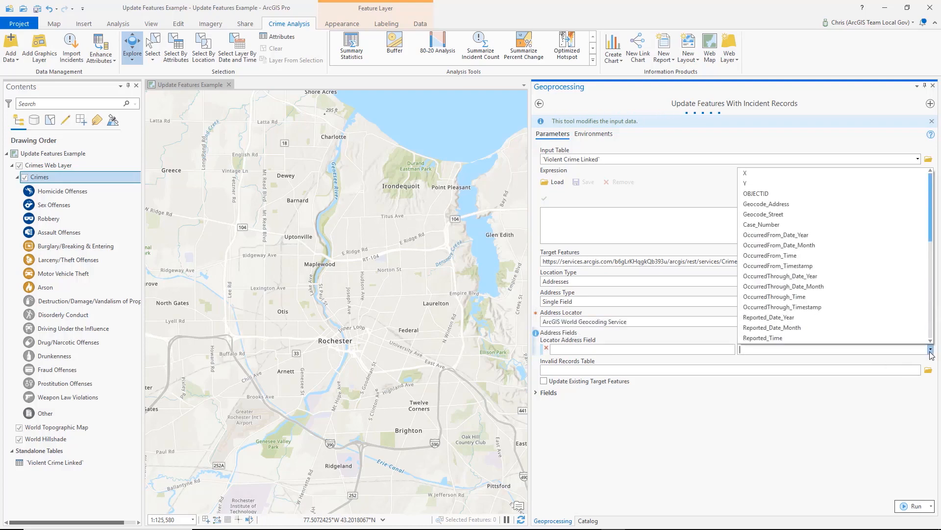
left_click(785, 204)
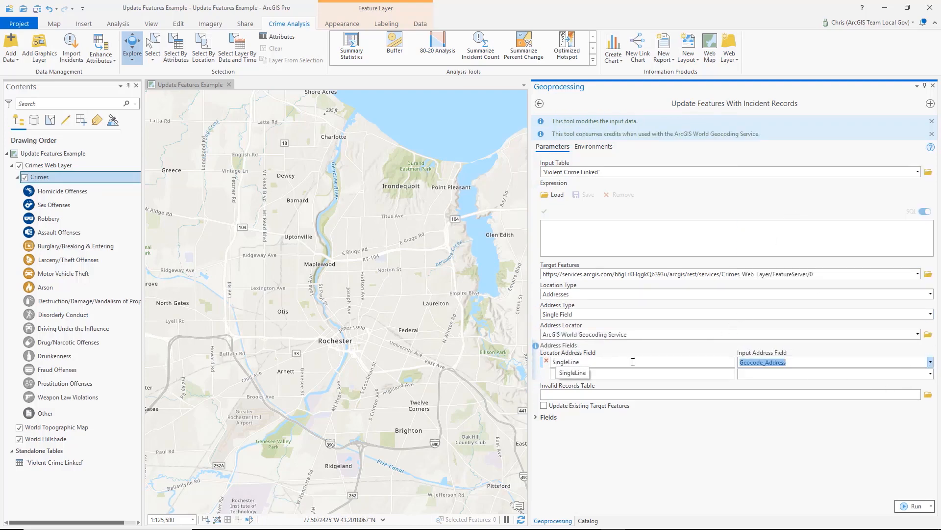
- Switch the address type to Multiple Fields and check the input fields available for the locator's Address field
left_click(930, 314)
left_click(853, 335)
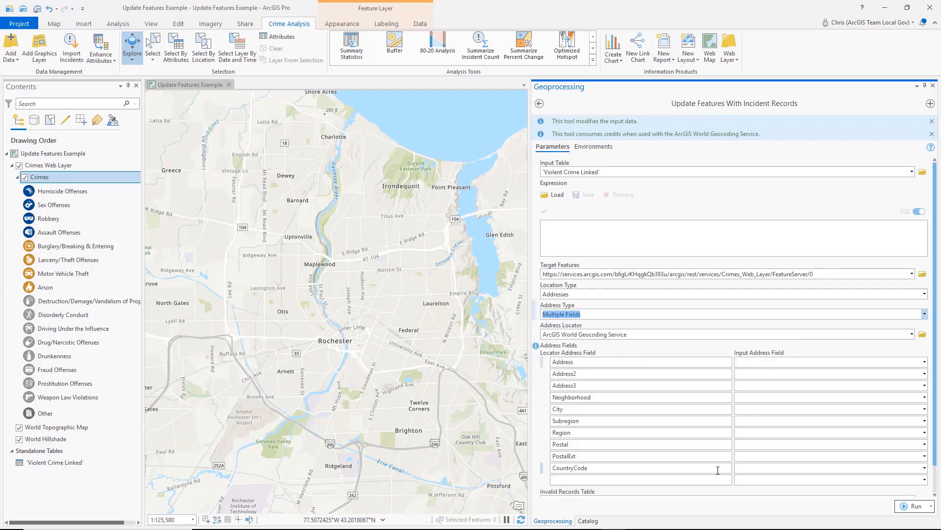
left_click(925, 363)
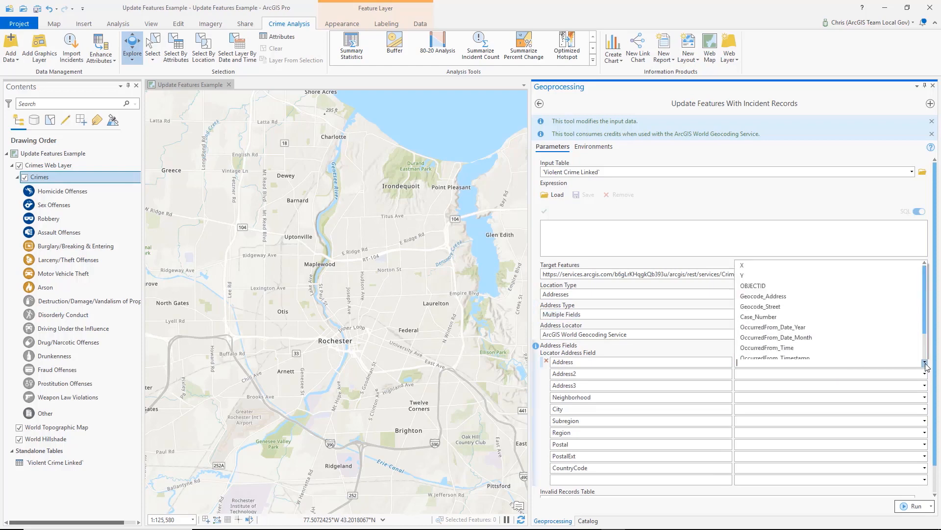
left_click(722, 347)
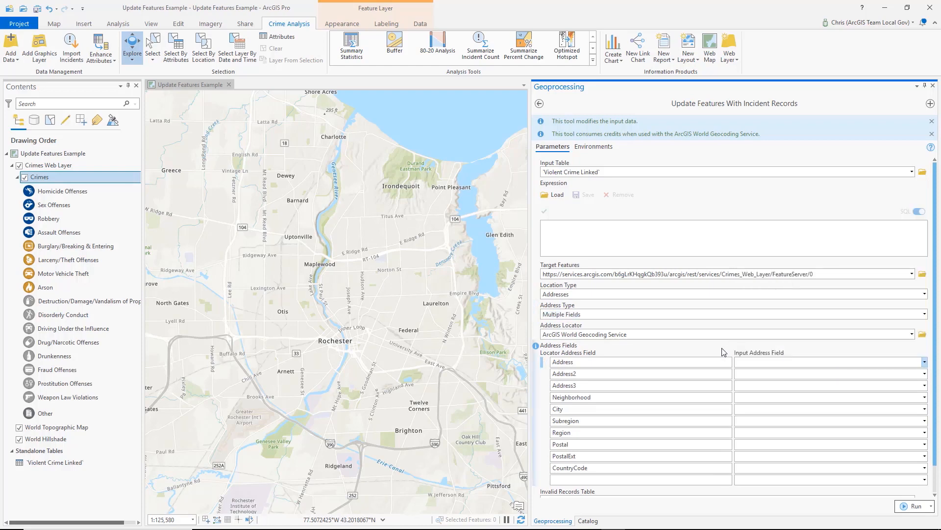
- Set the location type to Coordinates, with X as the X field and Y as the Y field
left_click(924, 294)
left_click(917, 305)
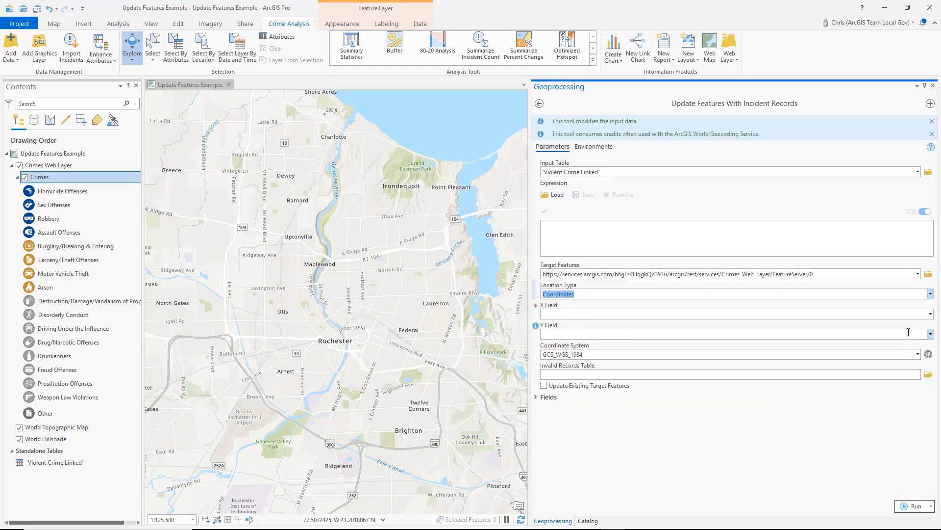
left_click(931, 314)
left_click(924, 324)
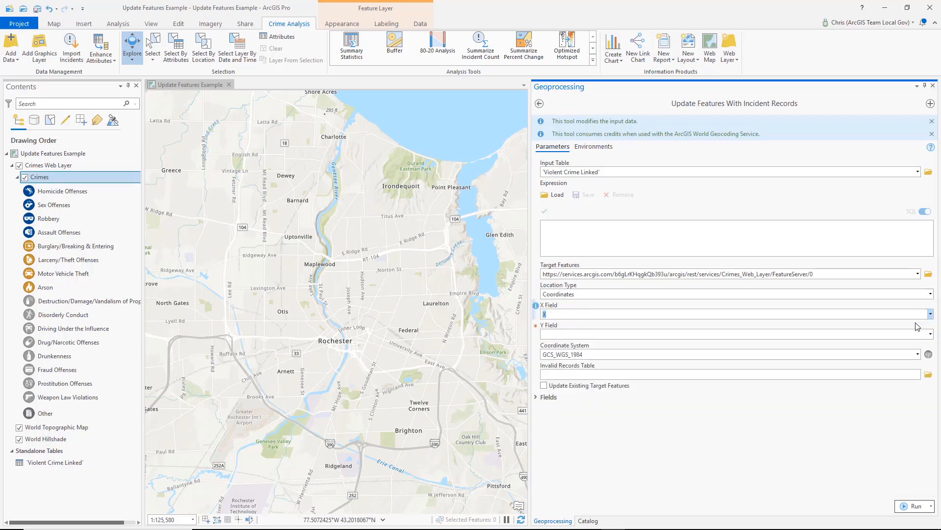
left_click(931, 334)
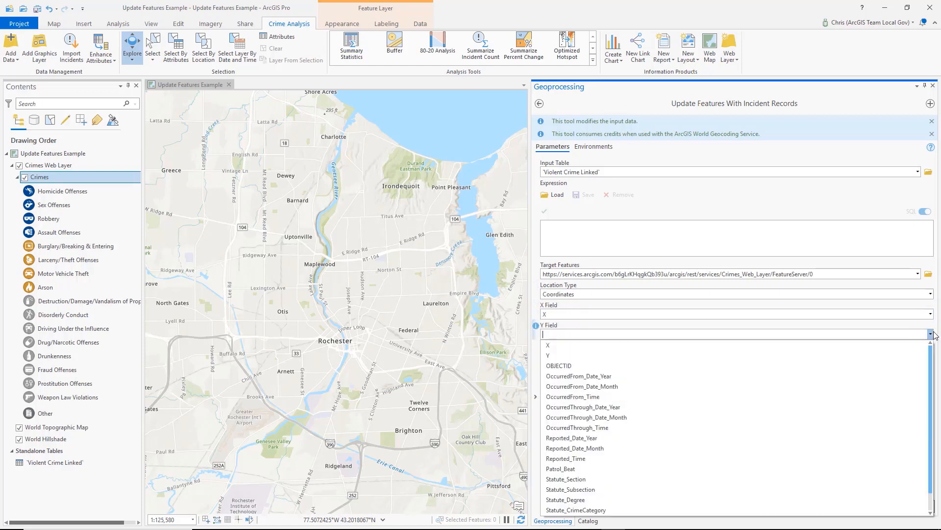
left_click(889, 356)
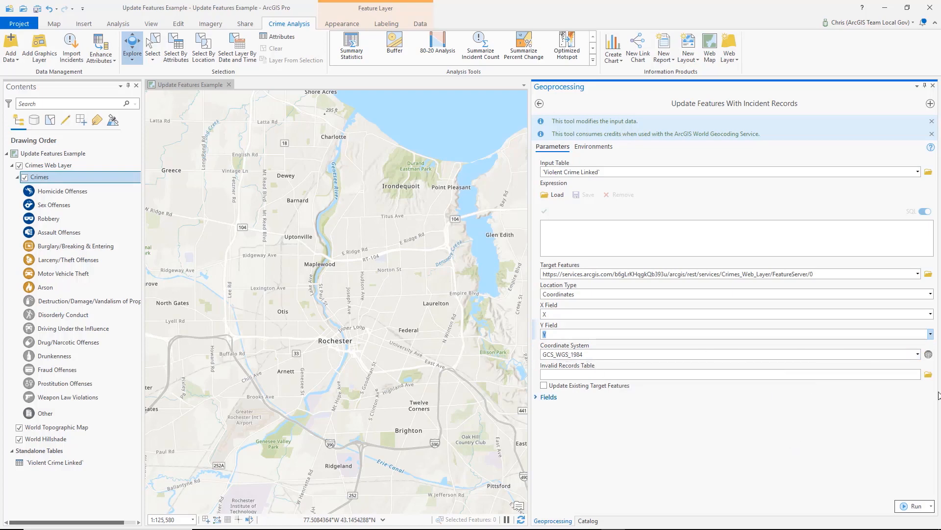
- Name the invalid records table InvalidRecords
left_click(584, 374)
type("nvalidRecords")
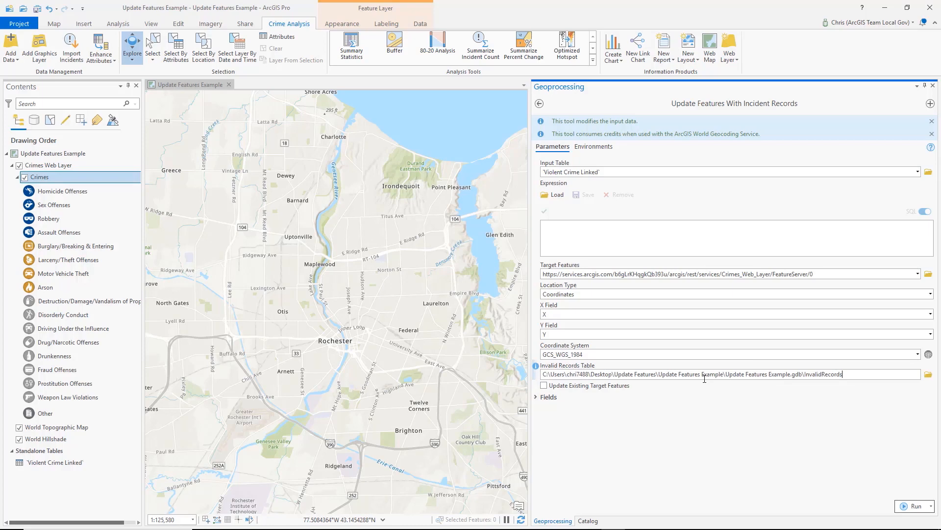
type(".csv")
key("BackSpace")
key("BackSpace")
key("BackSpace")
- Enable updating existing target features and match the input ID field Case_Number to the target ID field offenseid
left_click(545, 386)
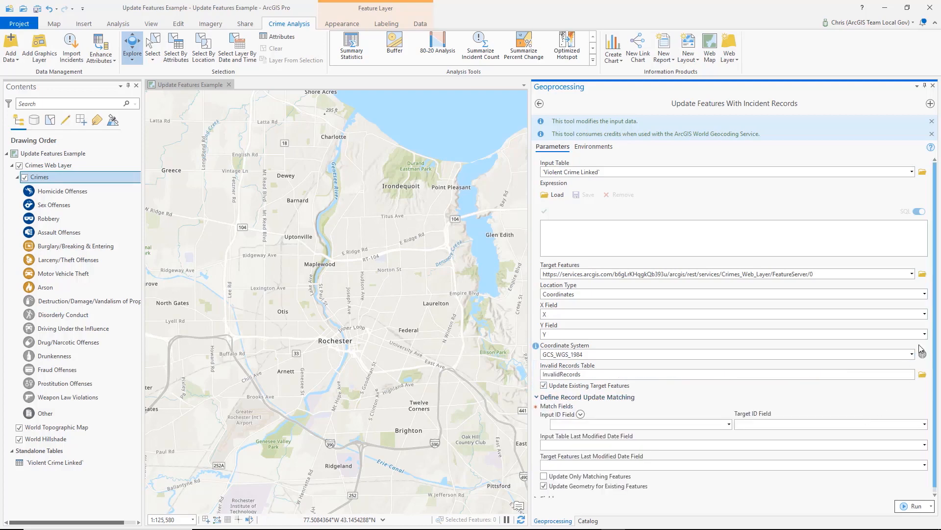
scroll(936, 328, "down", 1)
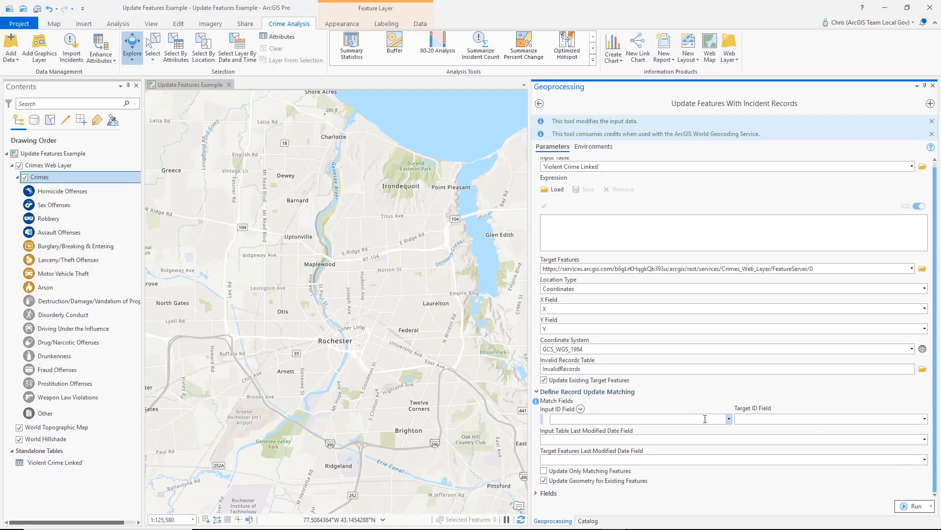
left_click(729, 420)
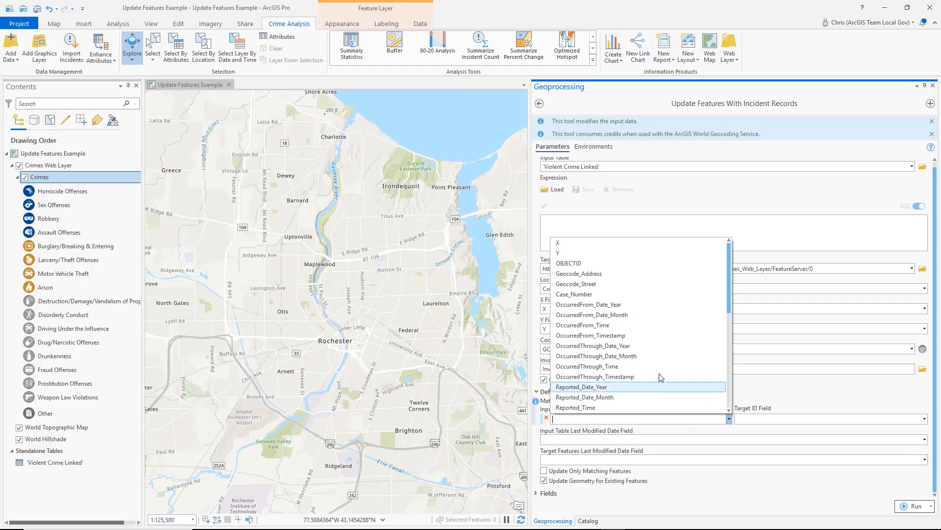
left_click(604, 295)
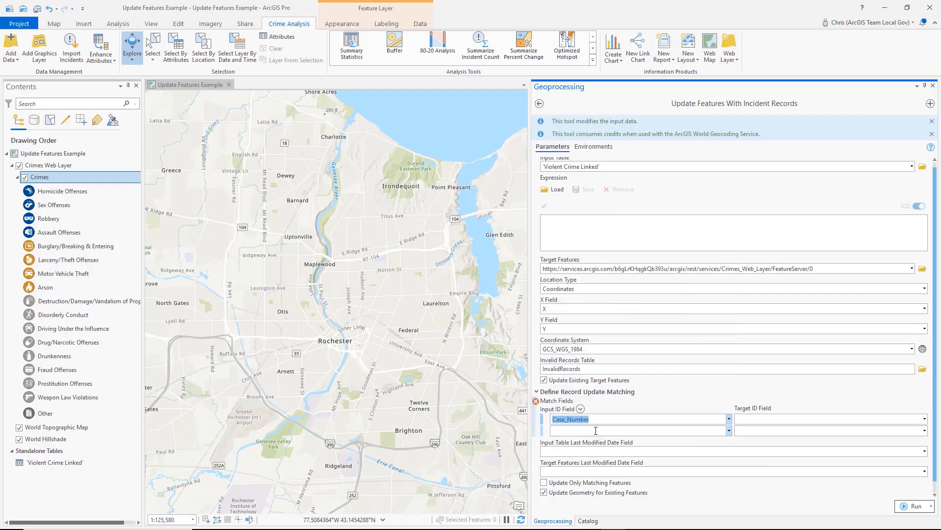
left_click(925, 420)
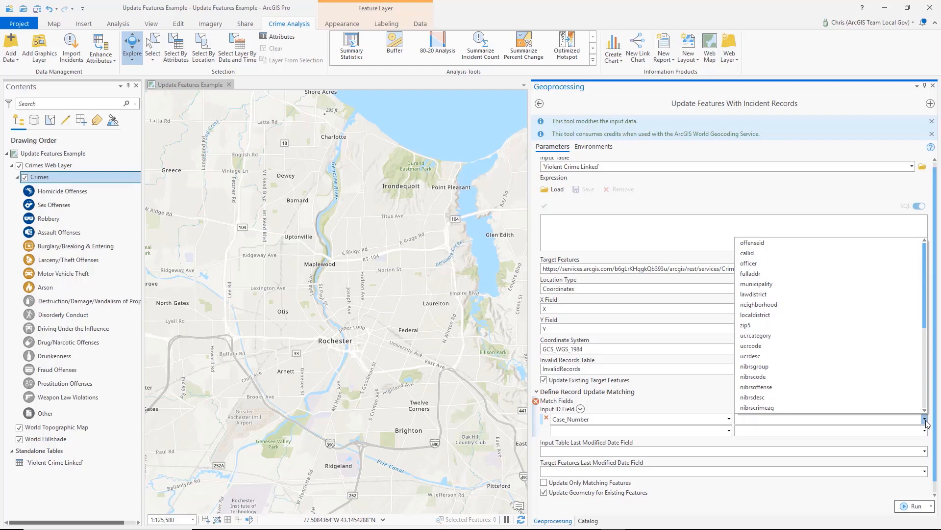
left_click(761, 248)
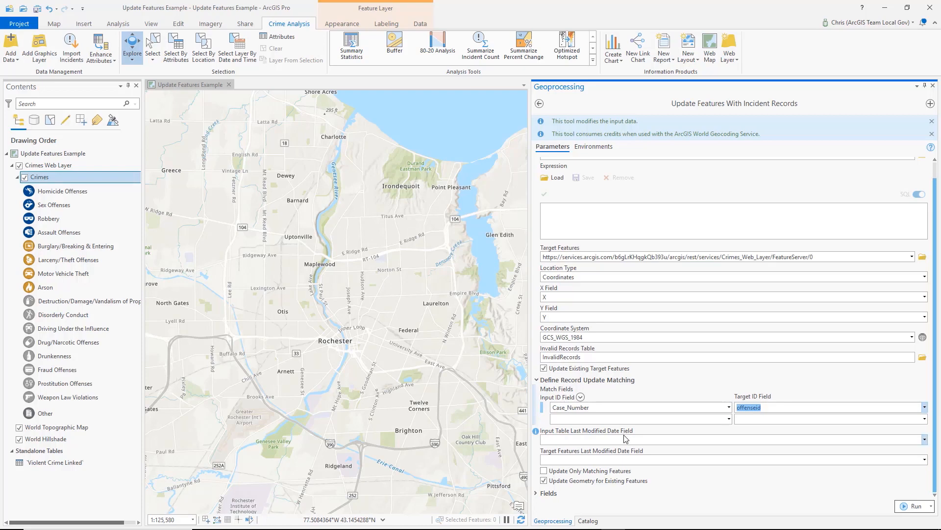
- Set the field matching type to use the field map to reconcile field differences
left_click(538, 494)
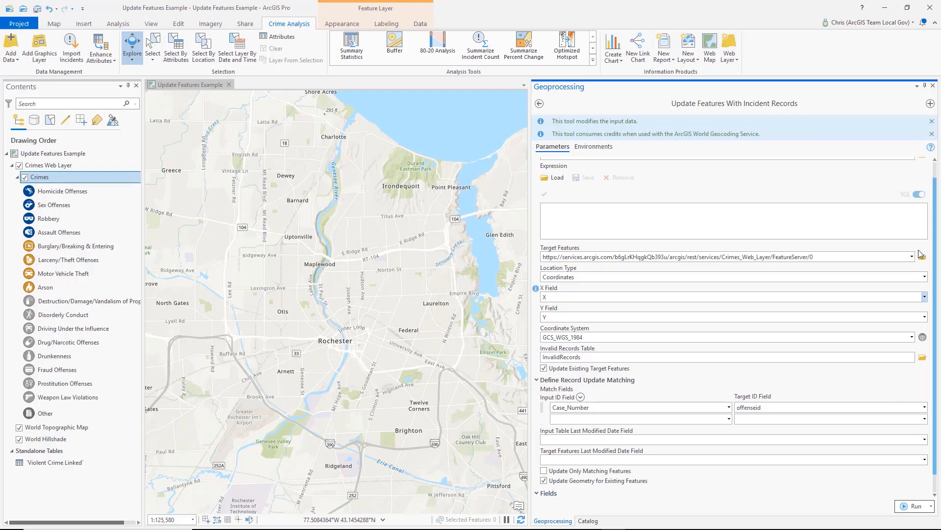
scroll(936, 181, "down", 1)
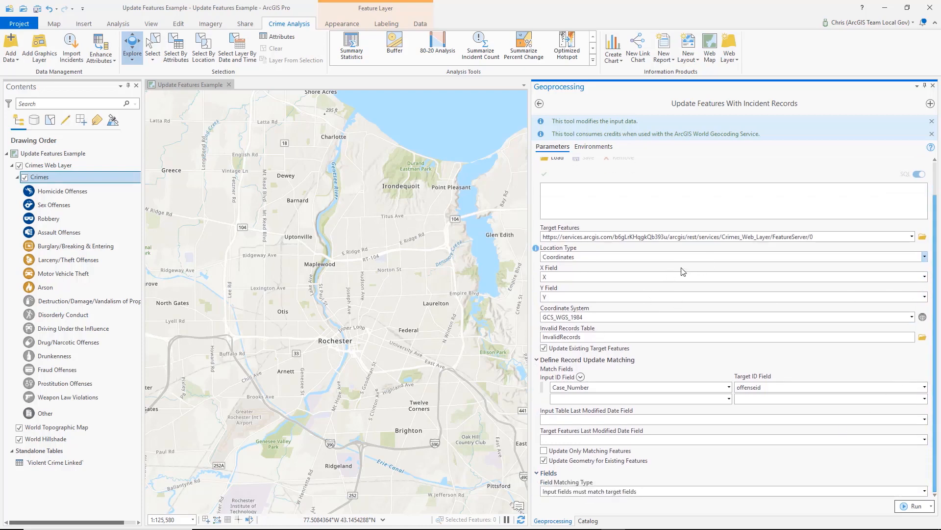
left_click(932, 133)
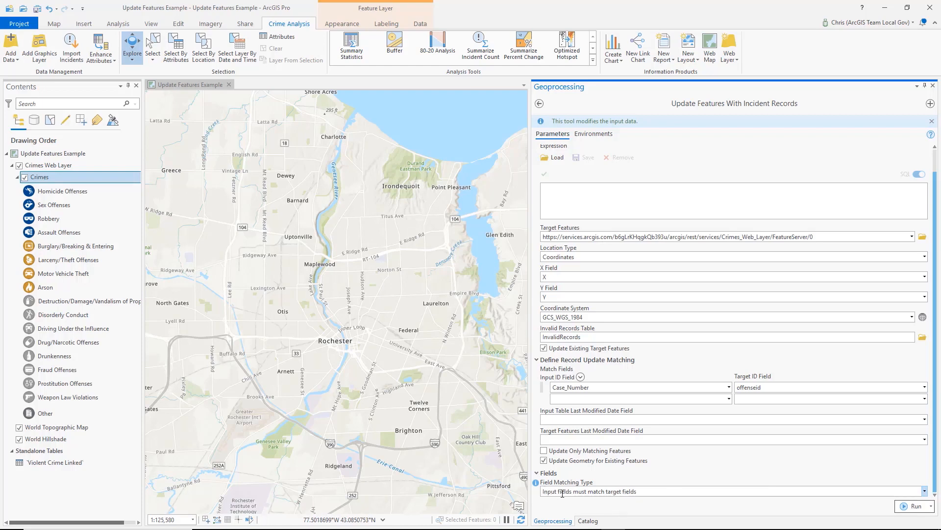
left_click(924, 492)
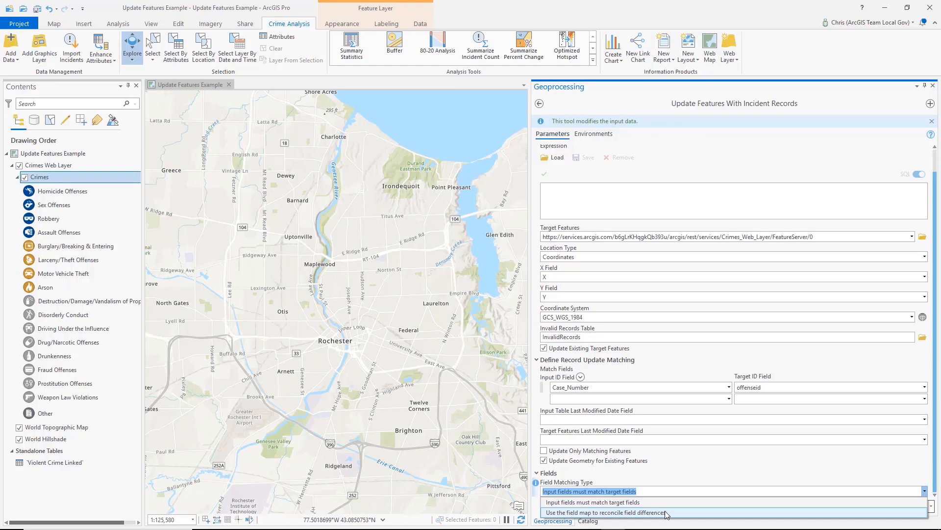
left_click(565, 516)
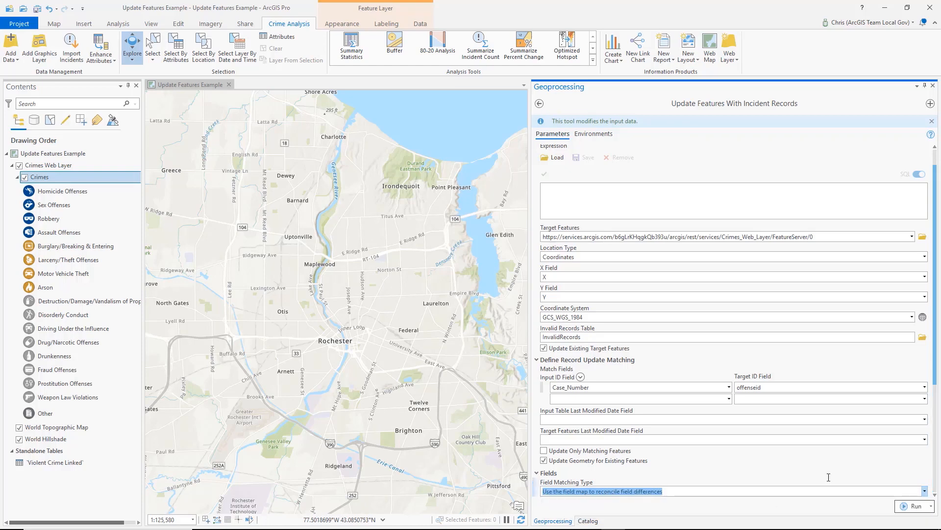
scroll(924, 435, "down", 3)
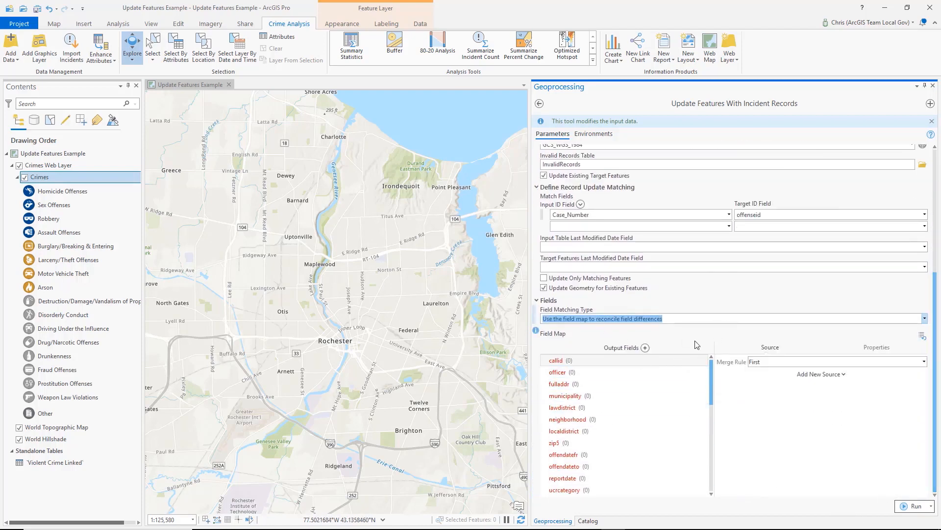
- Map the fulladdr output field to the Address_StreetFull source field
left_click(556, 372)
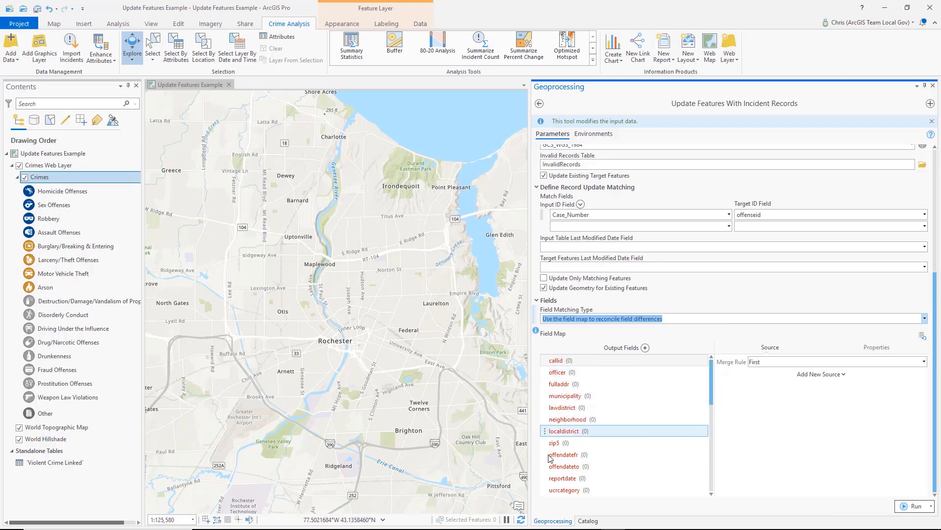
mouse_move(566, 376)
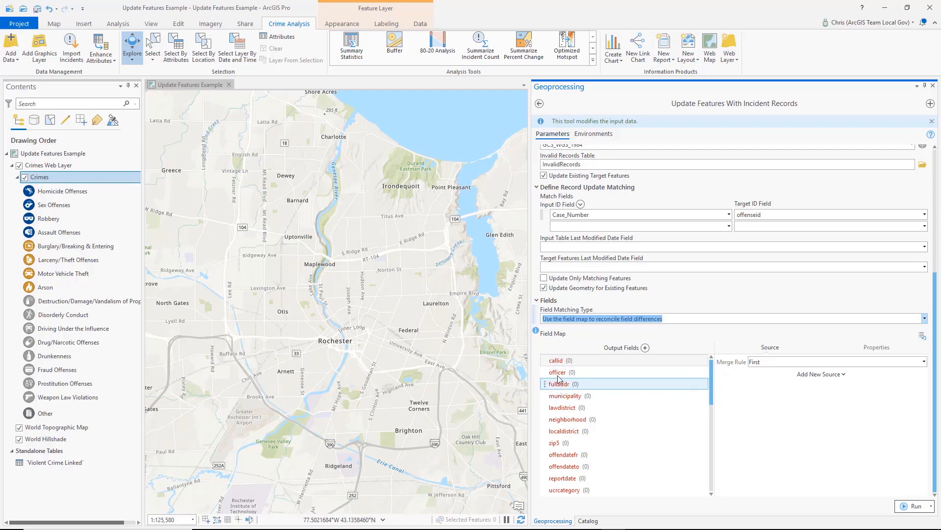
left_click(563, 385)
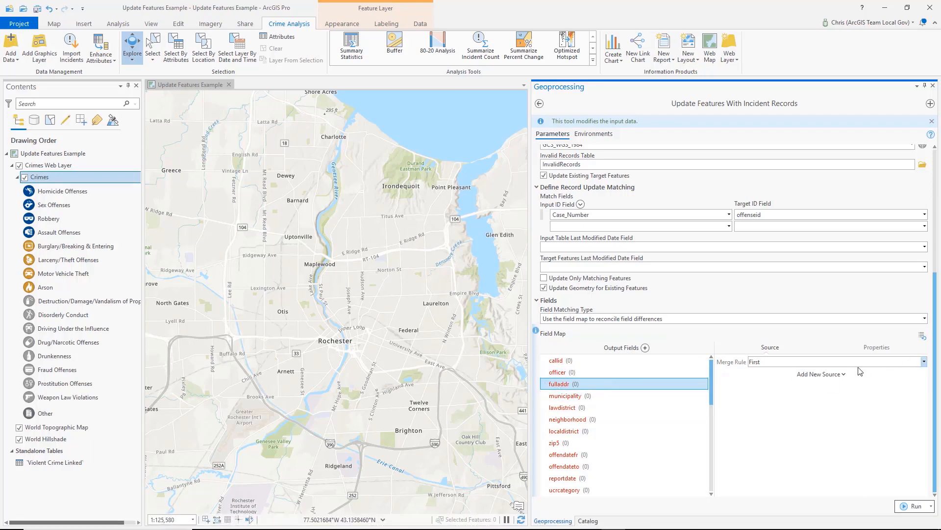
left_click(838, 375)
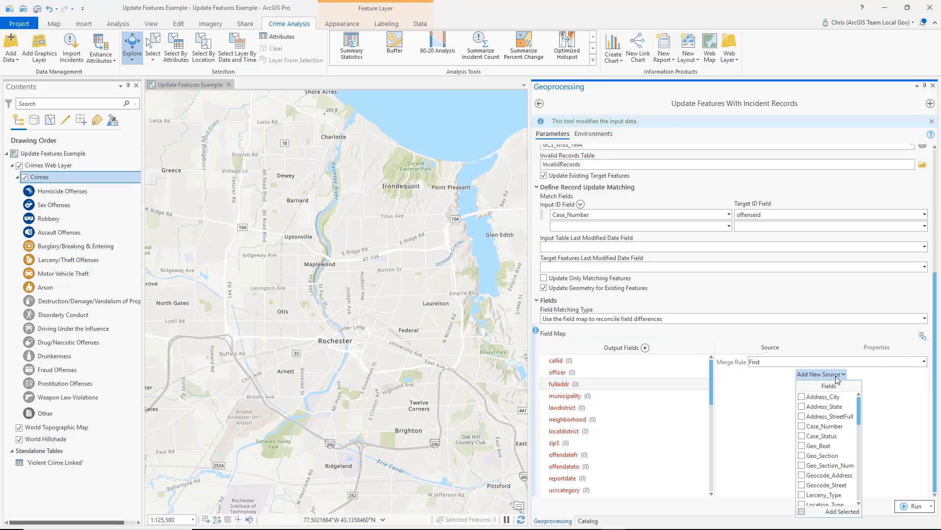
left_click(801, 416)
left_click(842, 511)
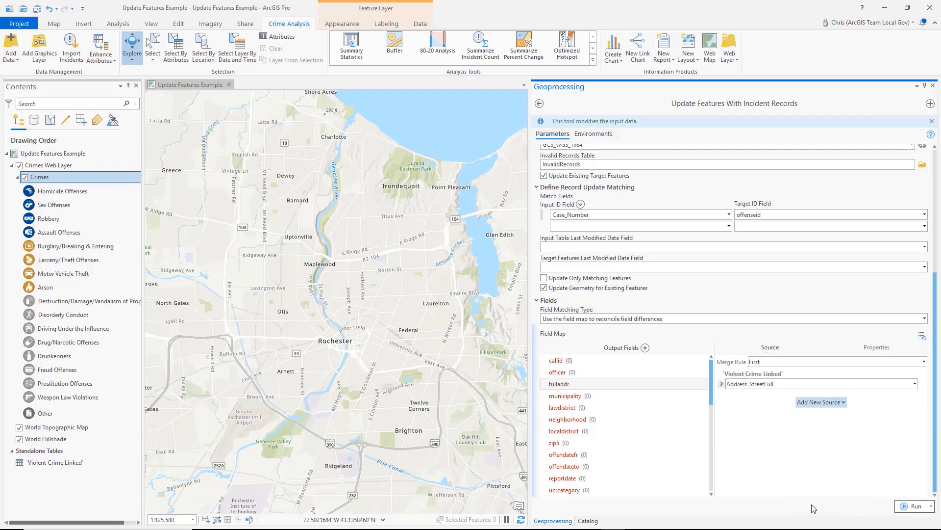
- Map the reportdate output field to the Reported_Timestamp source field
left_click(562, 479)
left_click(838, 375)
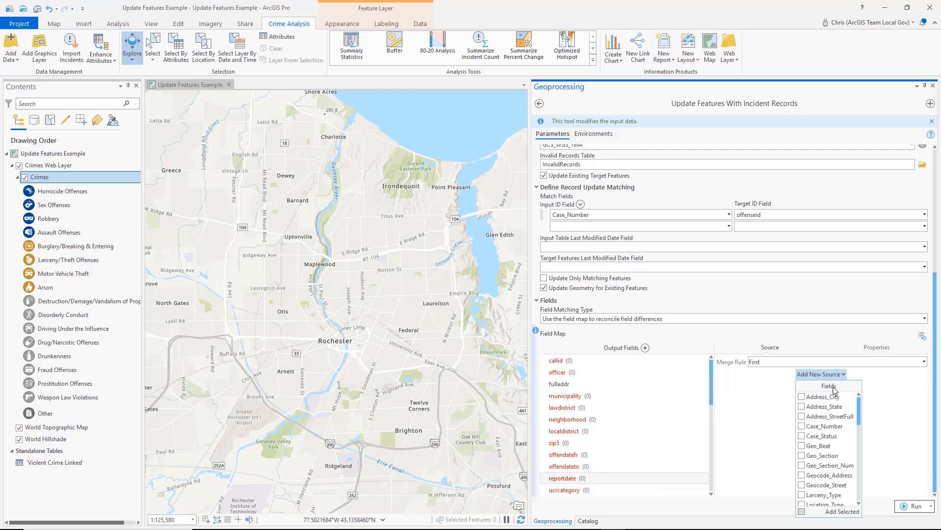
scroll(829, 432, "down", 2)
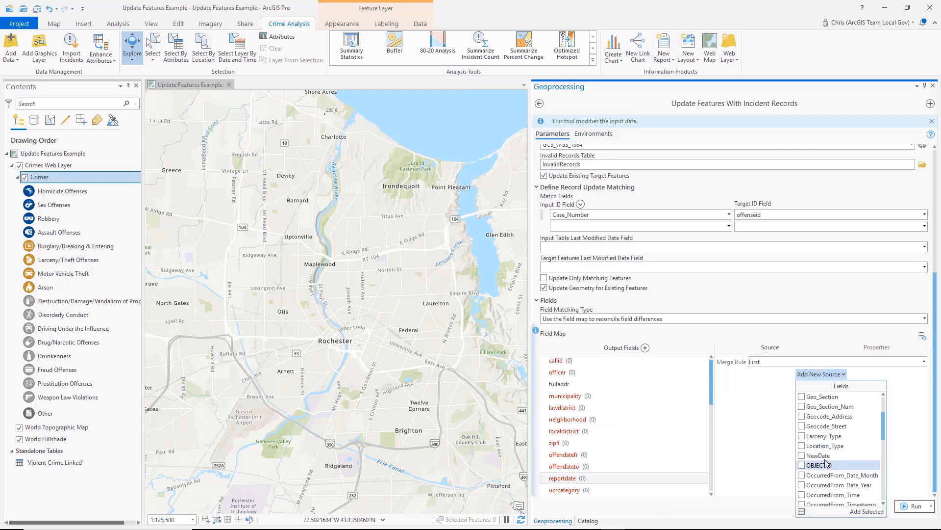
scroll(847, 438, "down", 4)
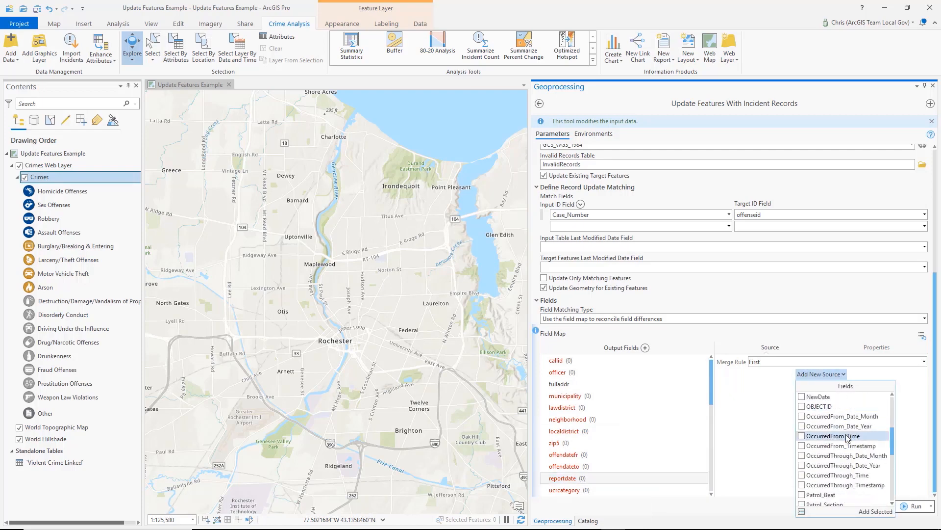
left_click(802, 485)
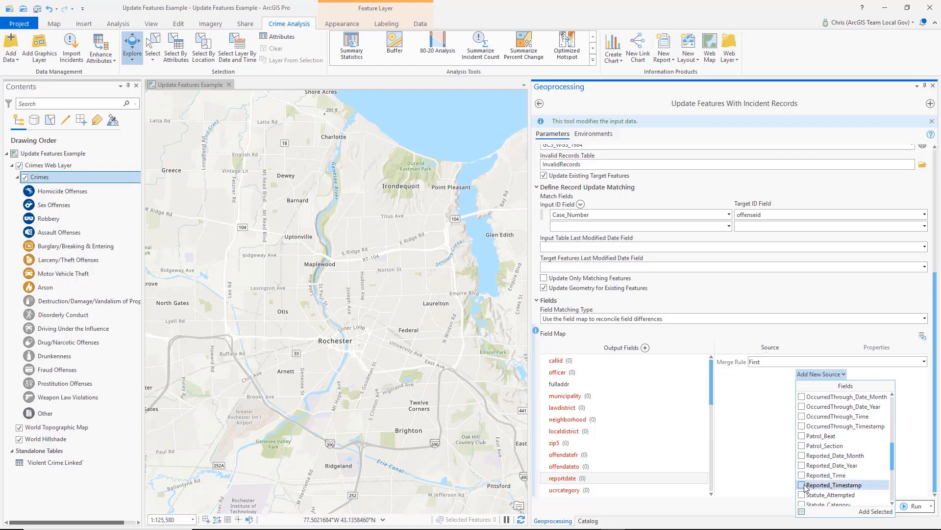
left_click(875, 512)
- Map the nibrsoffense output field to the Statute_Text source field
scroll(663, 479, "down", 3)
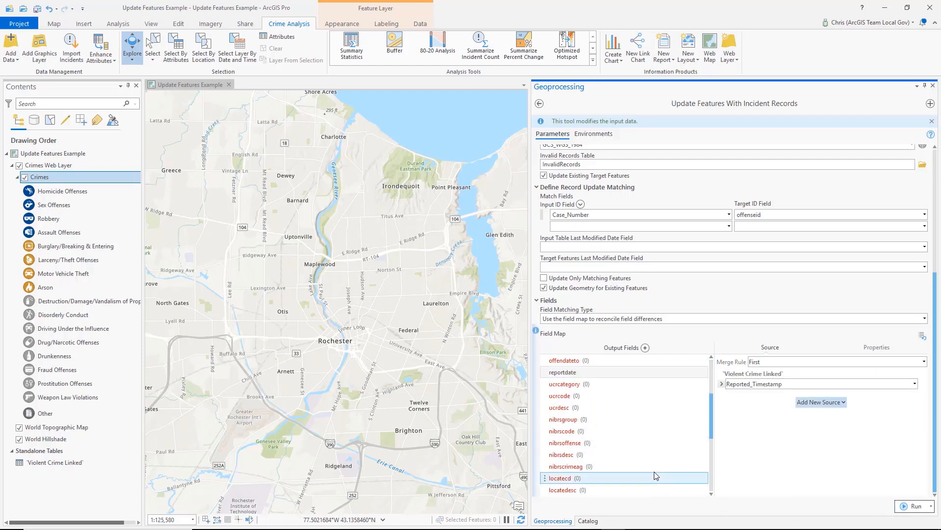
left_click(576, 443)
left_click(826, 375)
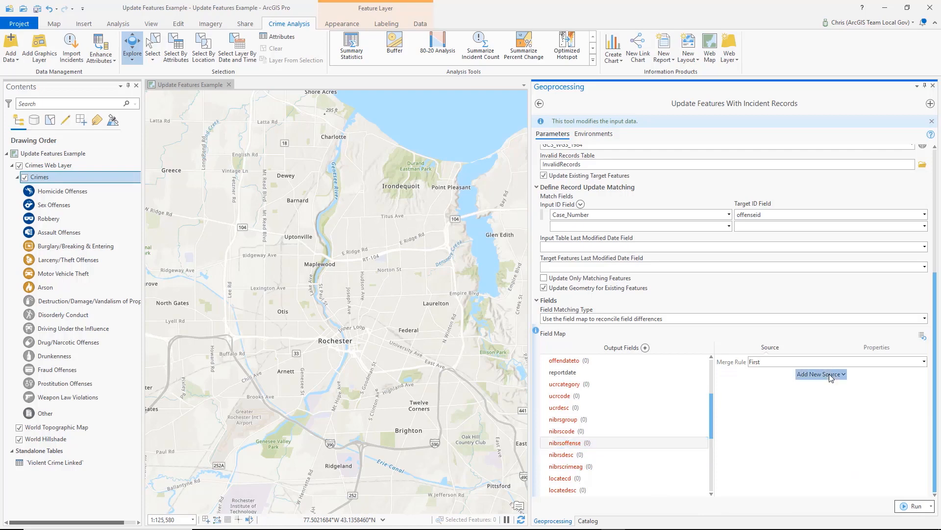
scroll(821, 479, "down", 6)
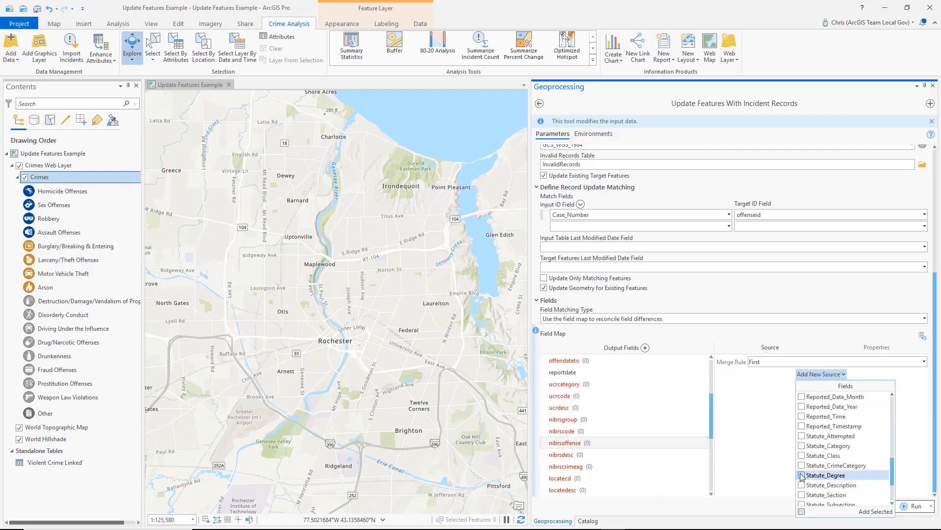
left_click(802, 455)
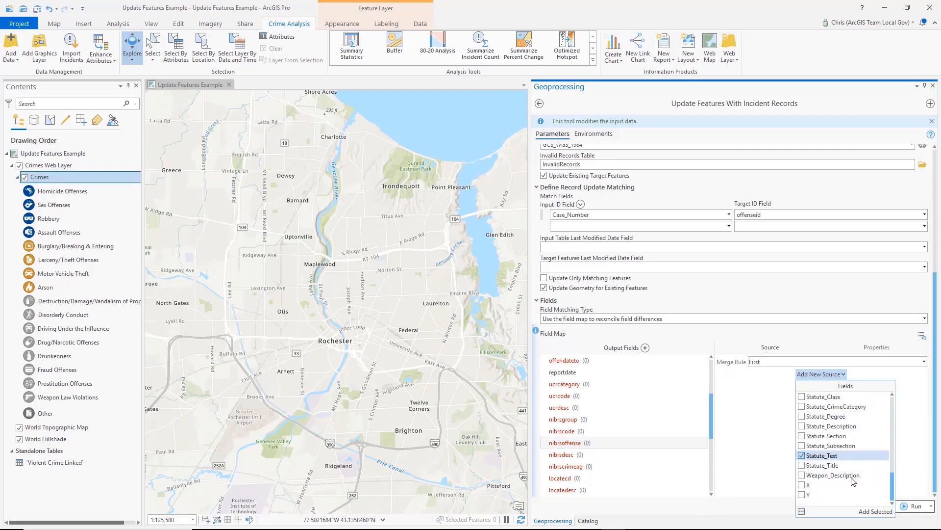
left_click(878, 512)
- Map the casestatus output field to the Case_Status source field
scroll(610, 468, "down", 5)
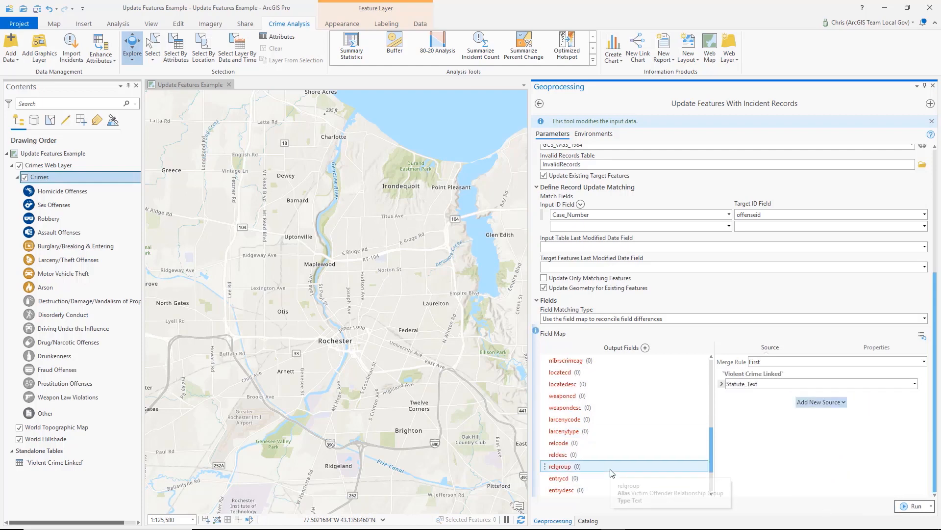
left_click(613, 455)
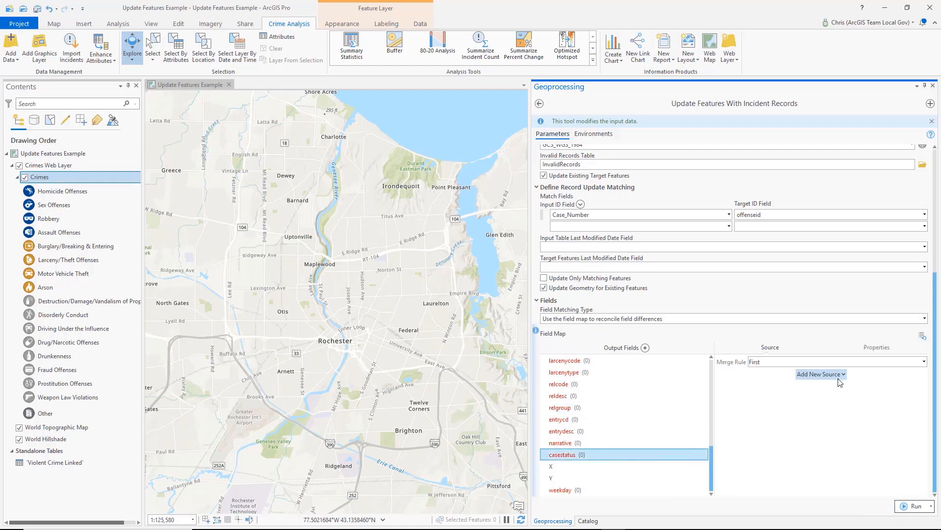
left_click(821, 375)
left_click(802, 436)
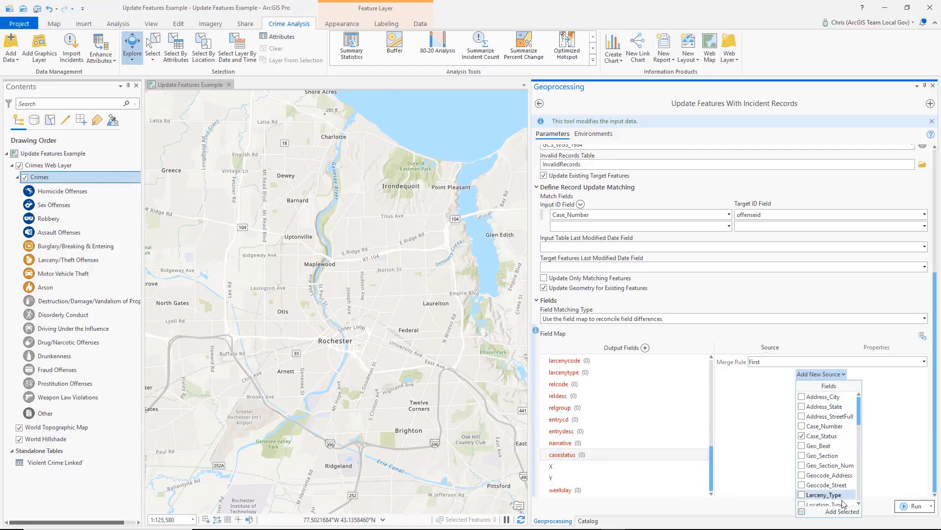
left_click(842, 512)
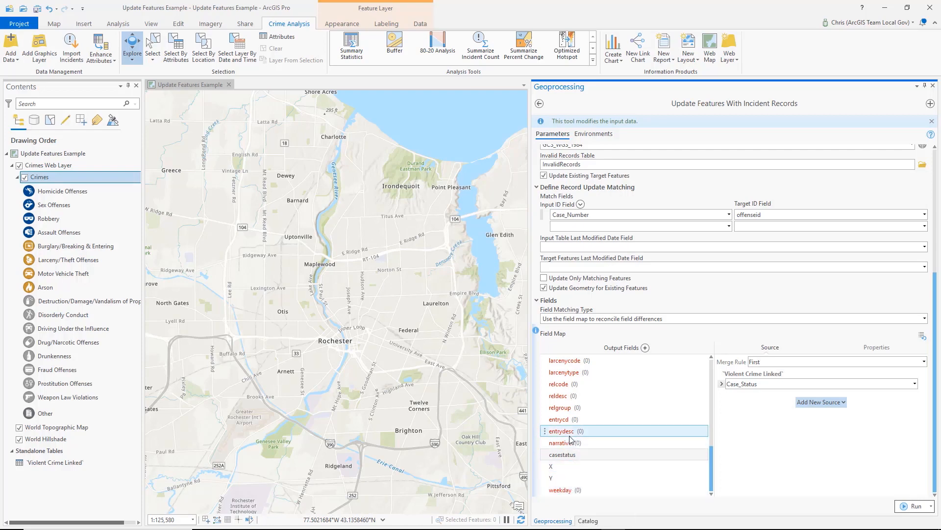
- Turn off updating existing target features and map the offenseid output field to the Case_Number source field
scroll(637, 408, "up", 1)
scroll(569, 451, "up", 5)
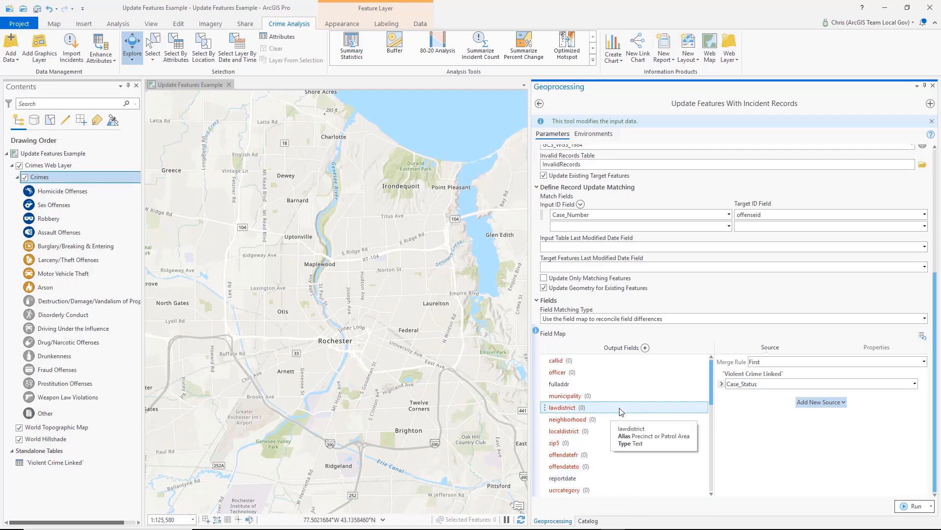
scroll(563, 393, "up", 1)
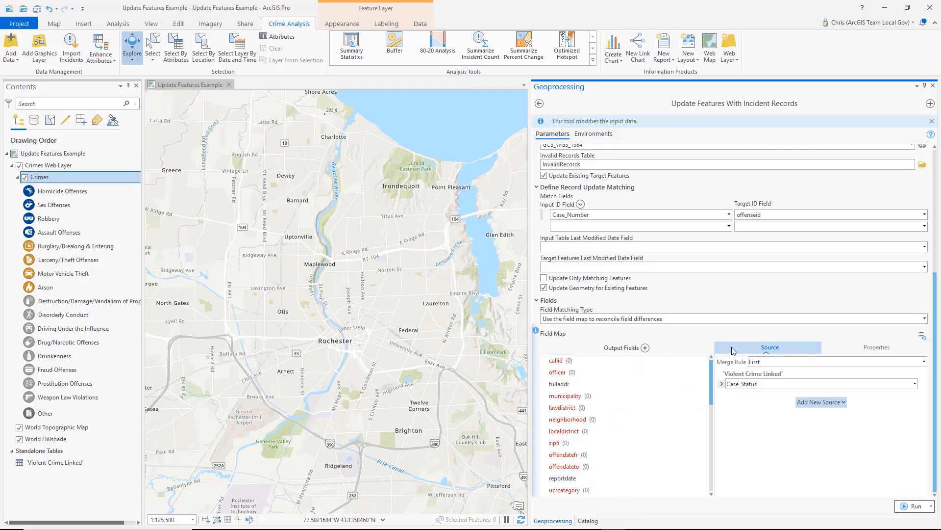
left_click(544, 176)
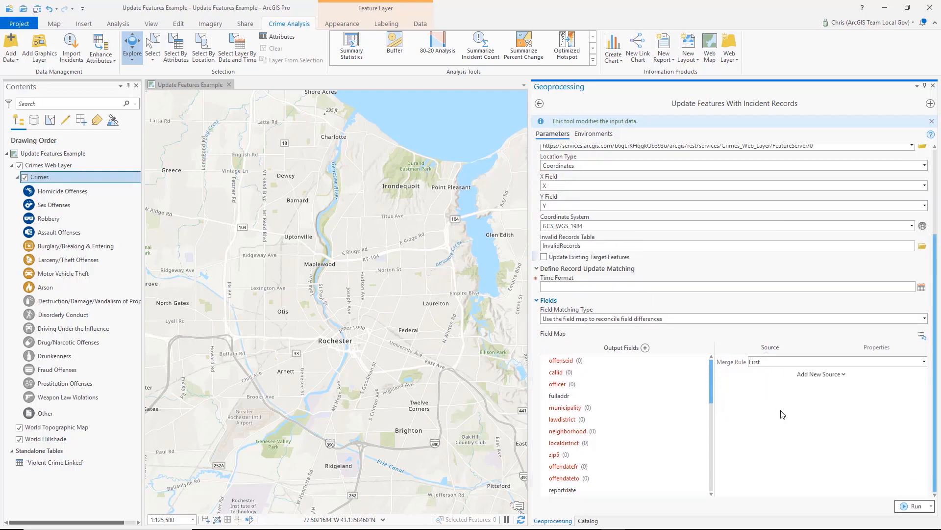
left_click(686, 361)
left_click(820, 374)
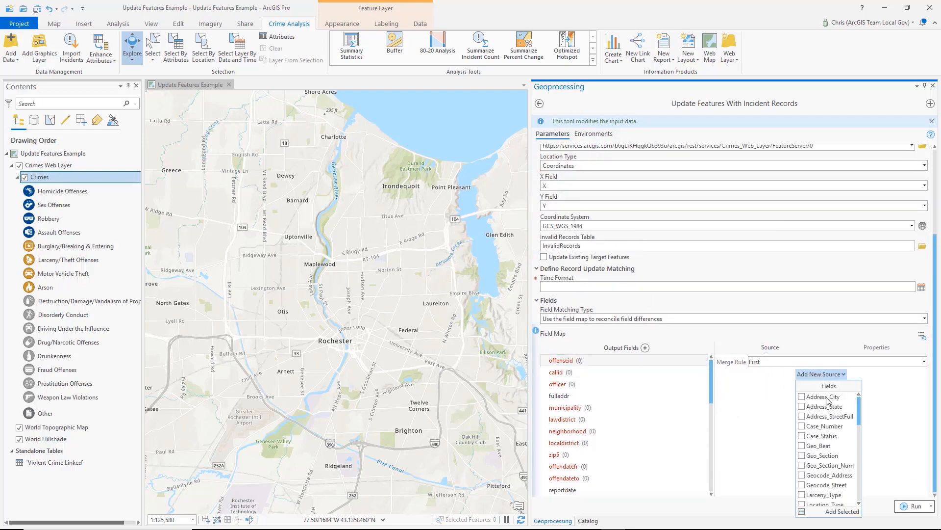
left_click(802, 426)
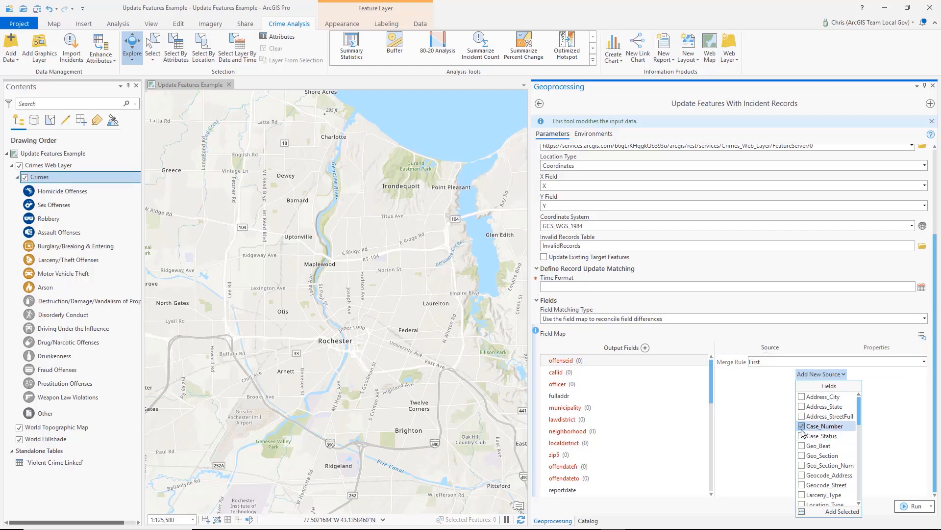
left_click(841, 512)
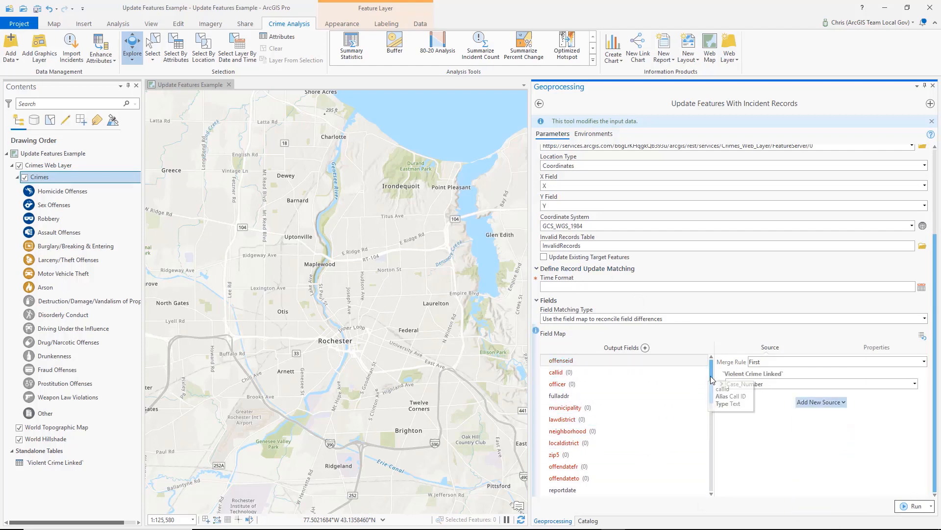
- Open the 'Violent Crime Linked' table and check how the OccurredFrom timestamp values are formatted
left_click_drag(713, 379, 704, 417)
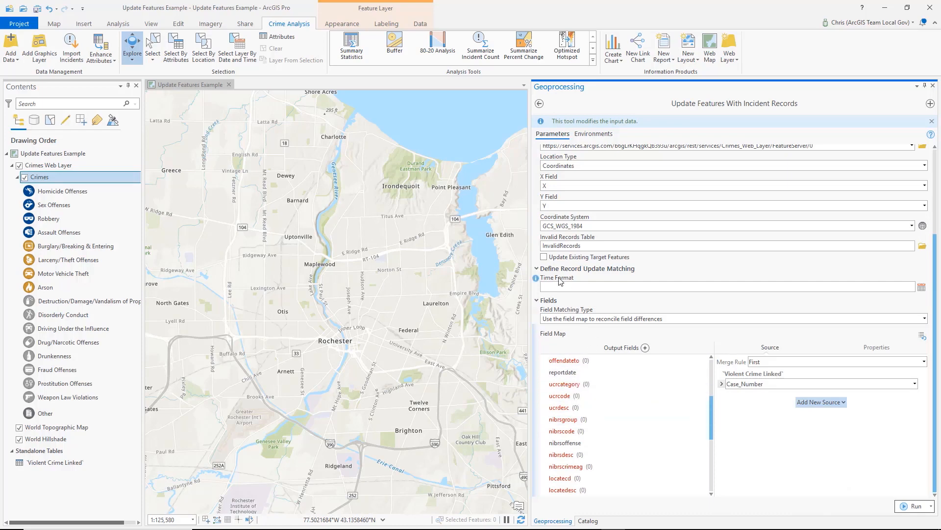
mouse_move(536, 278)
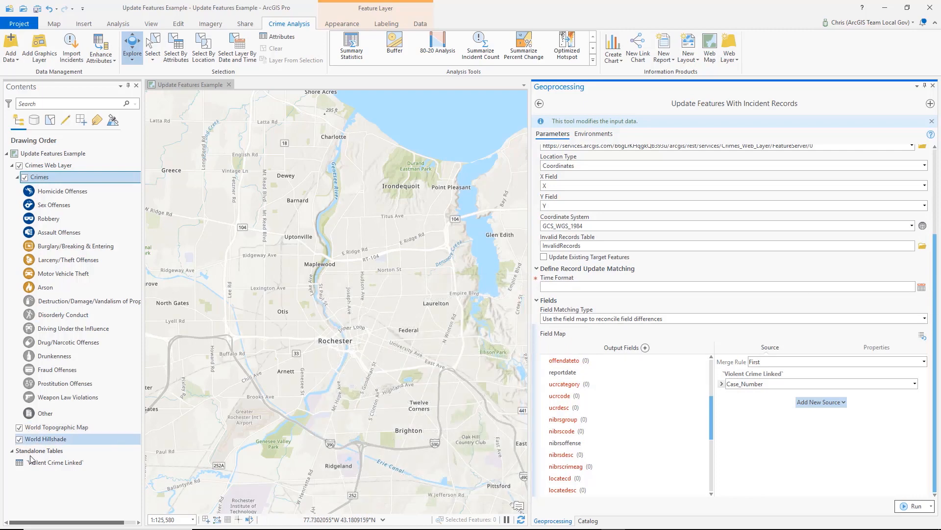
left_click(43, 463)
right_click(43, 462)
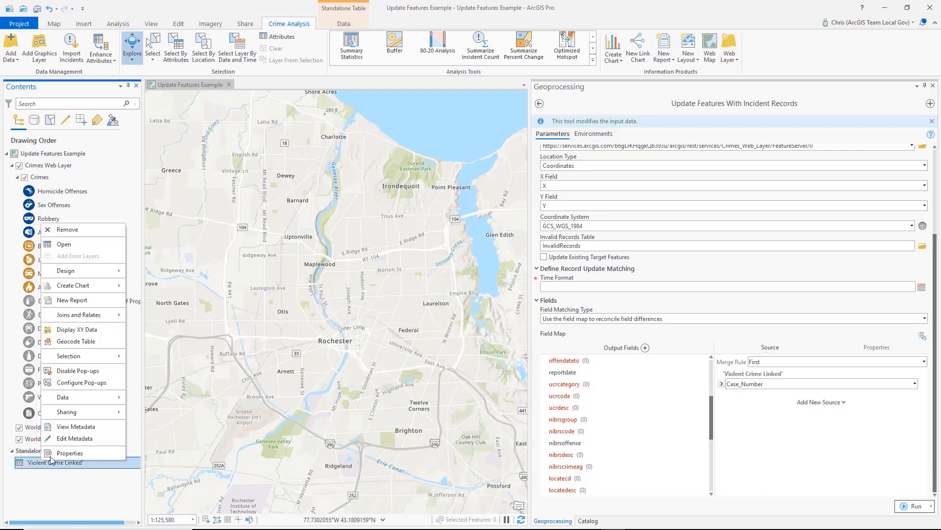
left_click(71, 244)
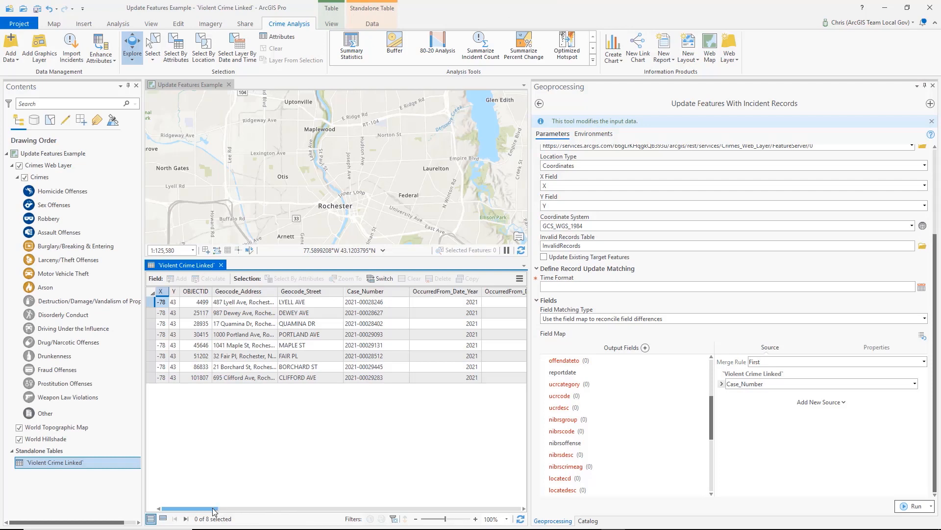
left_click_drag(214, 511, 270, 511)
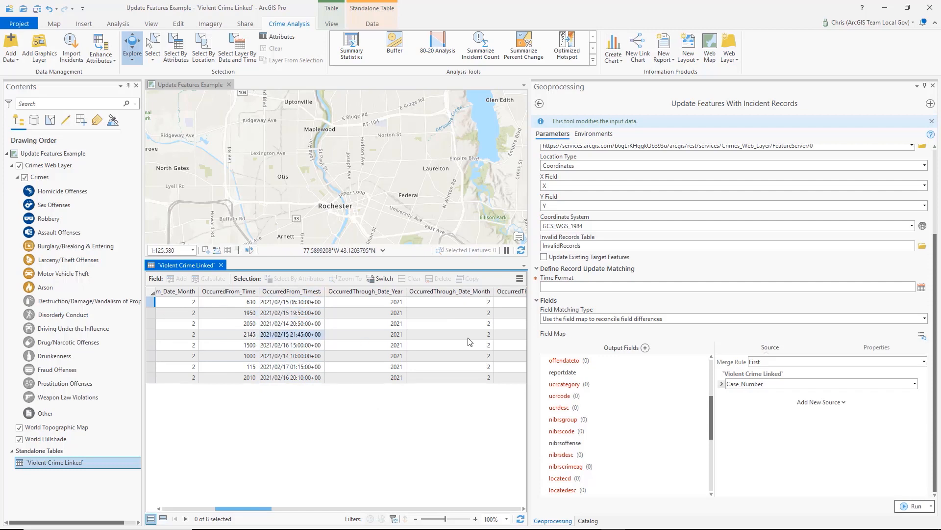
- Set the time format to yyyy/MM/dd HH:mm:ss with the United States (en-US)-1033 locale
left_click(921, 288)
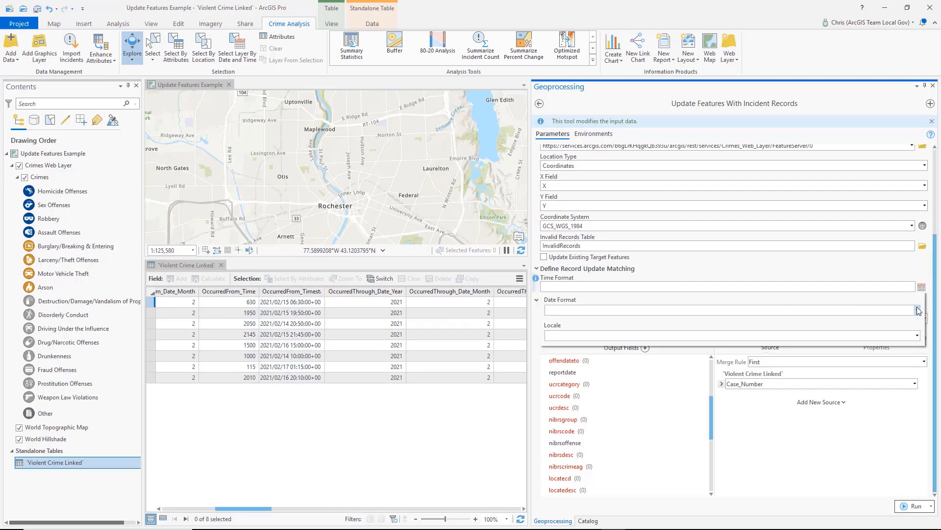
left_click(917, 310)
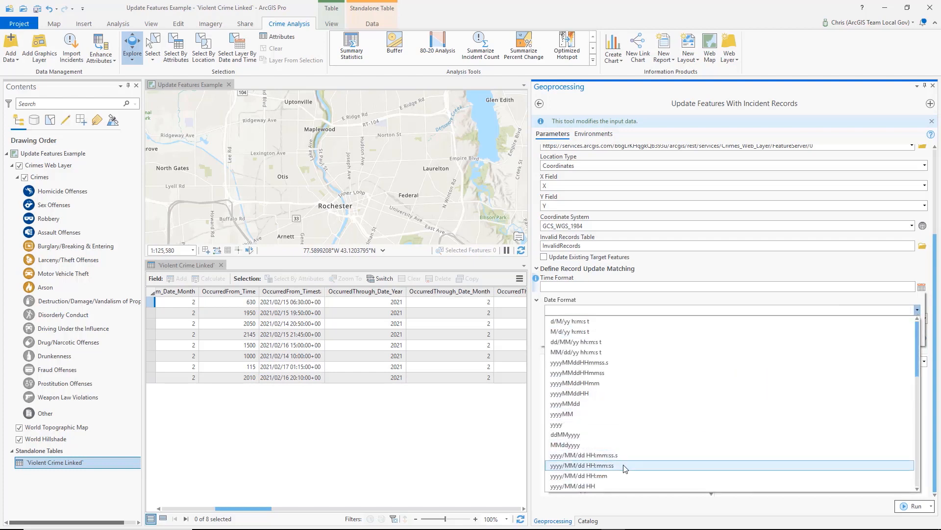
left_click(571, 466)
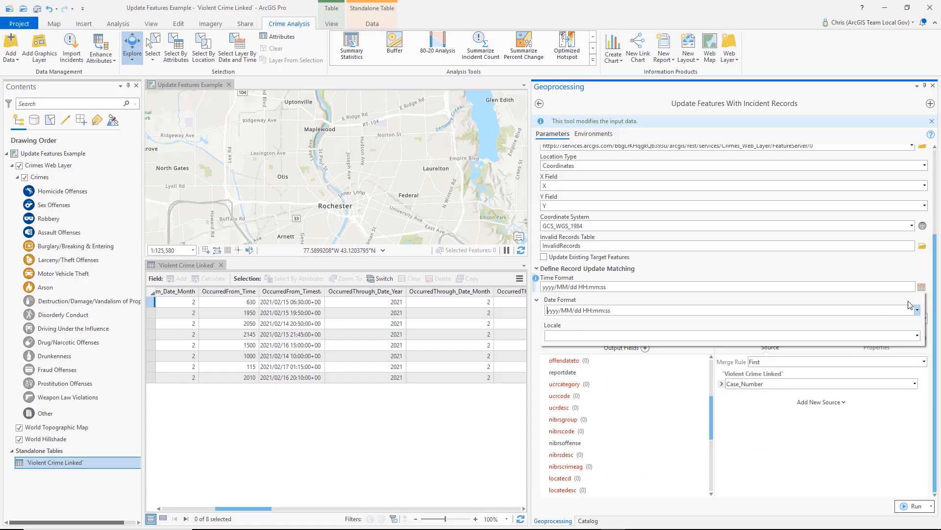
left_click(917, 335)
left_click_drag(916, 354, 916, 511)
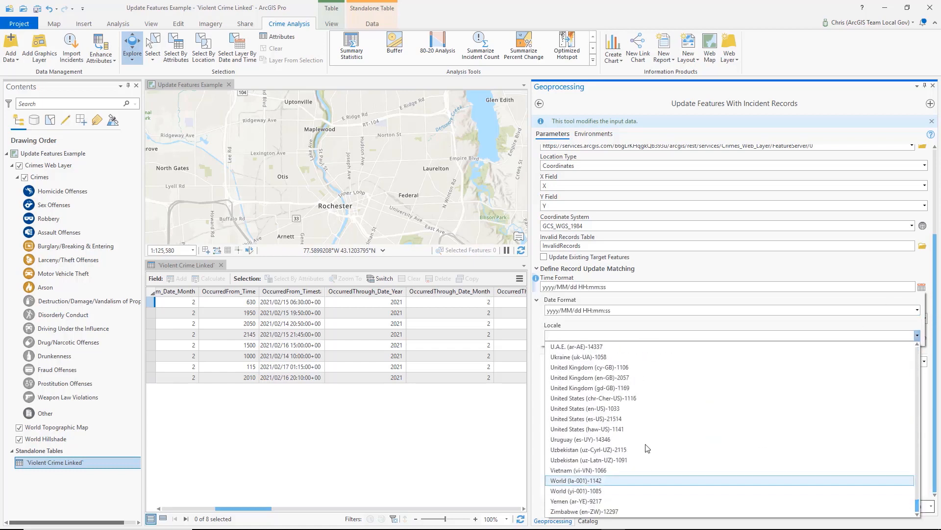
left_click(606, 408)
left_click(886, 460)
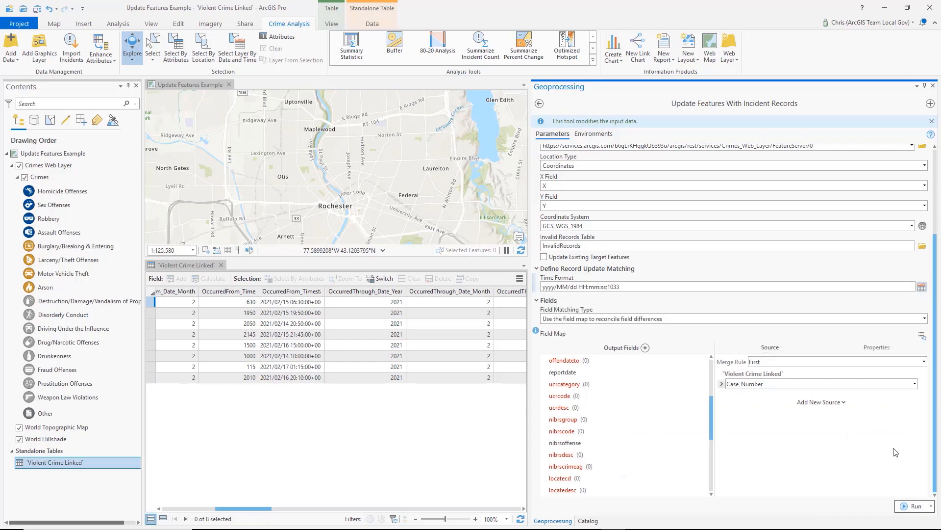
- Close the 'Violent Crime Linked' table and run the configured Update Features With Incident Records tool
scroll(788, 160, "up", 4)
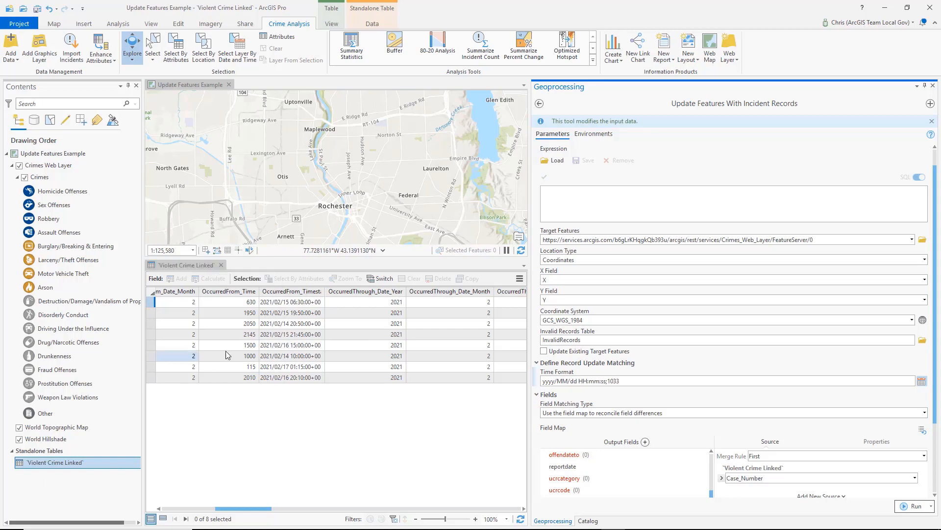
left_click(221, 266)
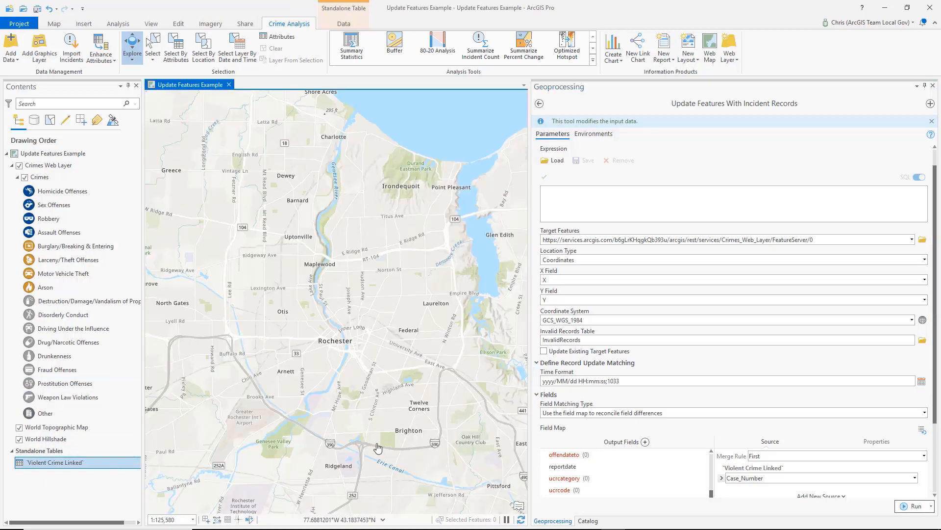
left_click(910, 508)
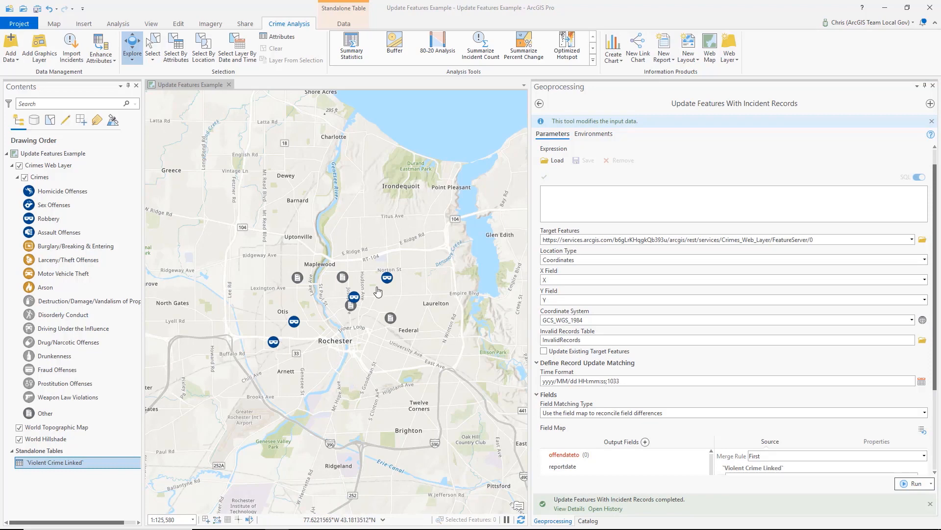
- Open the Crimes layer's attribute table, review the loaded records across to the case status and coordinate fields, and close it
right_click(33, 177)
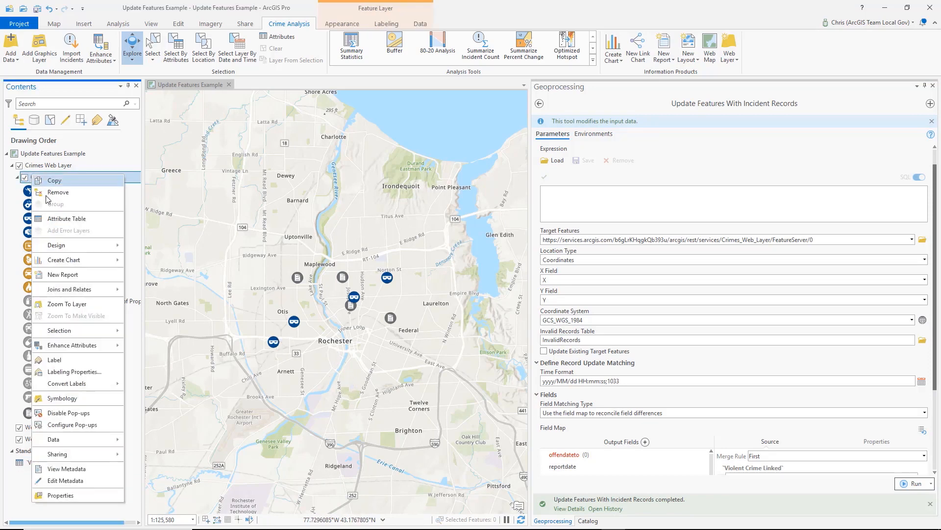
left_click(55, 219)
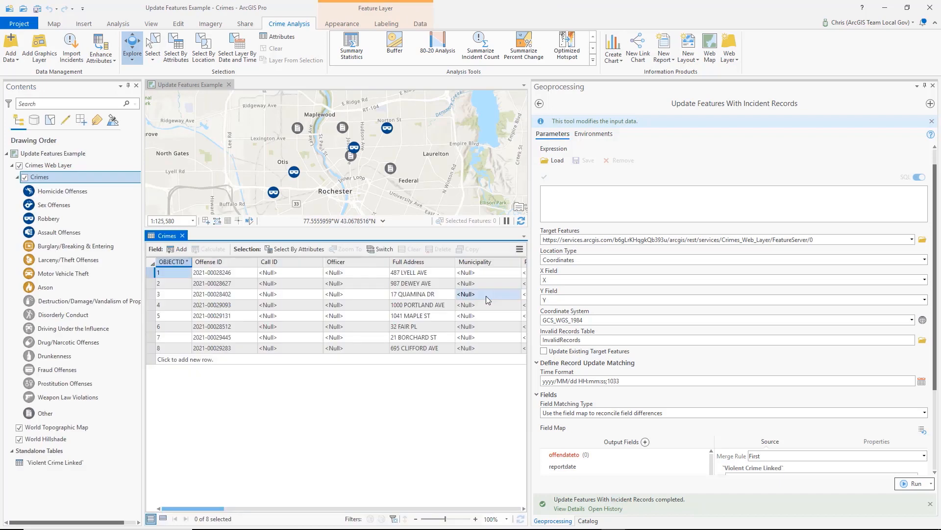
left_click_drag(198, 510, 510, 503)
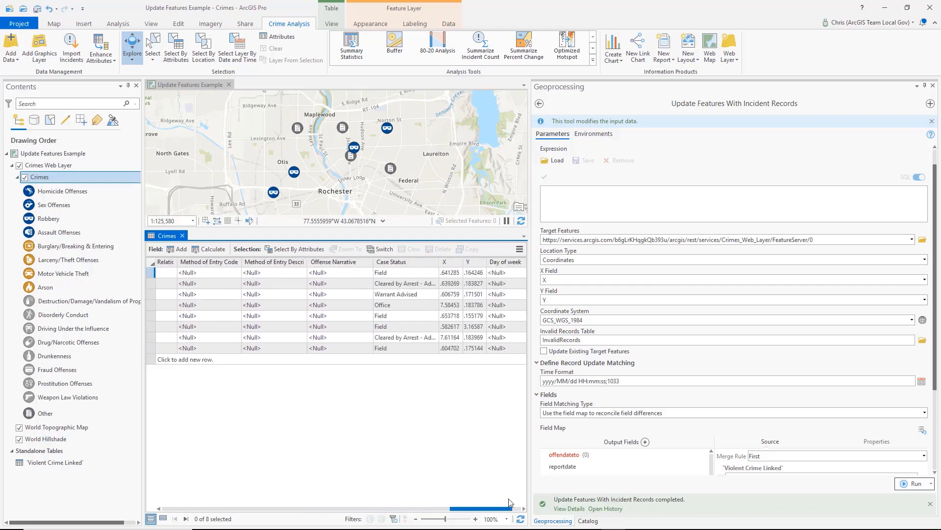
left_click(182, 236)
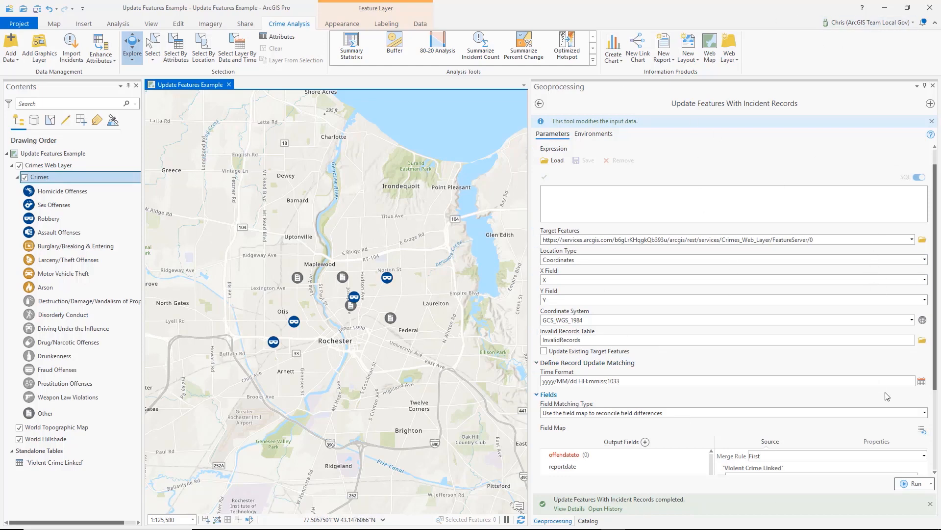
- Try out a daily schedule for the tool, recurring every 1 day and beginning on 2/23/2021 3:30:00 AM, and cancel it
left_click(932, 483)
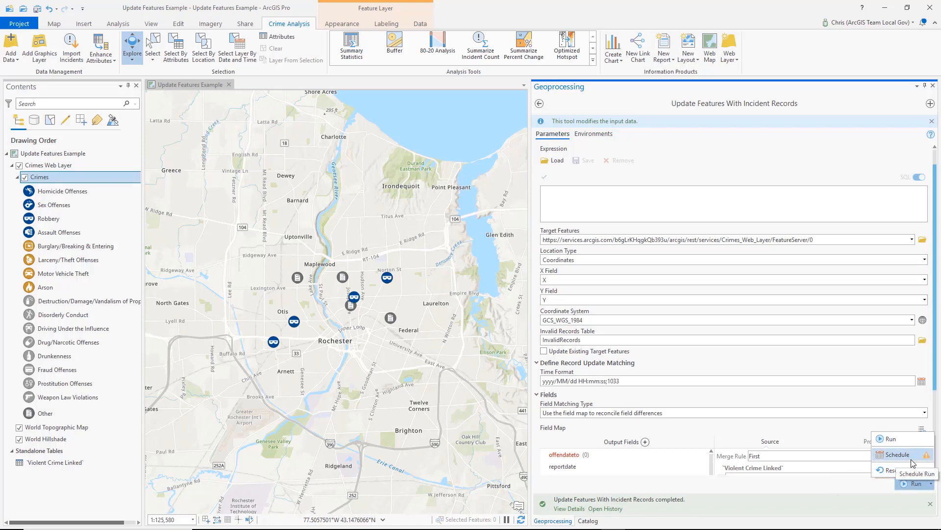
left_click(895, 454)
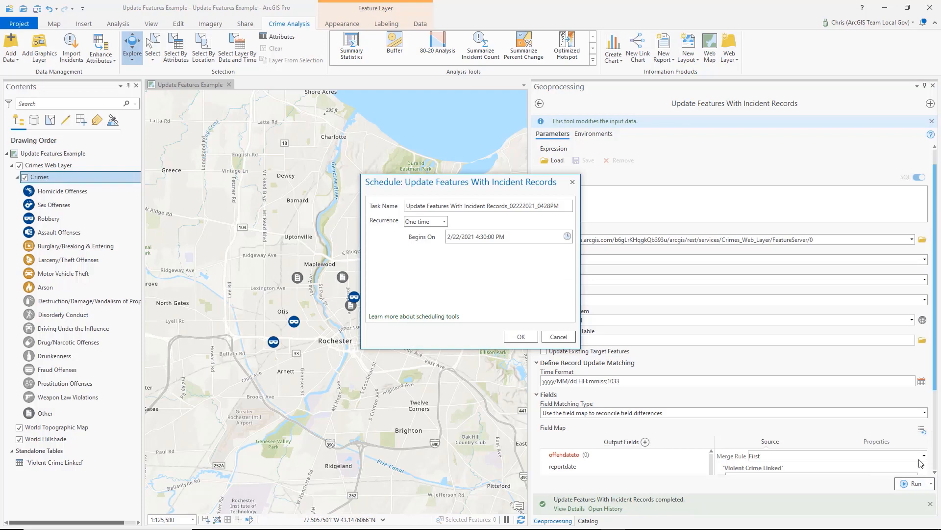
left_click_drag(500, 188, 437, 175)
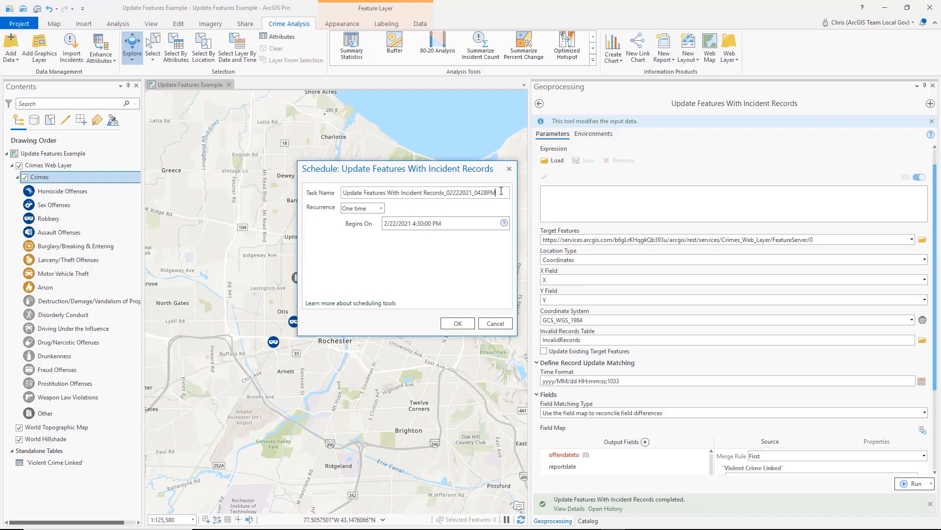
left_click(381, 209)
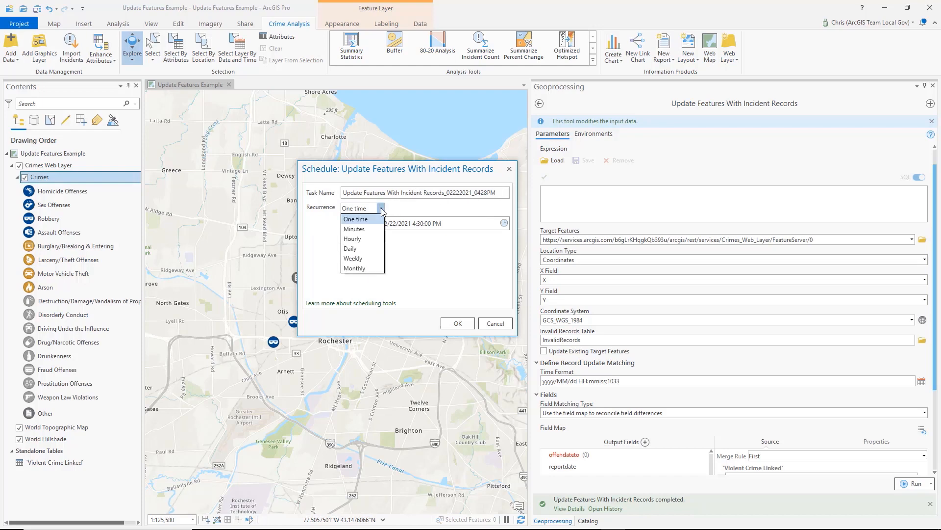
left_click(375, 249)
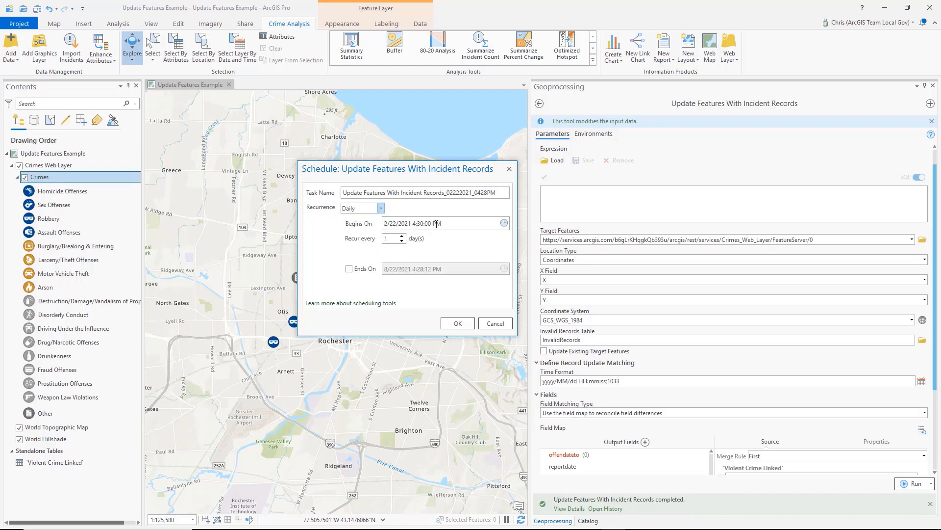
left_click(415, 223)
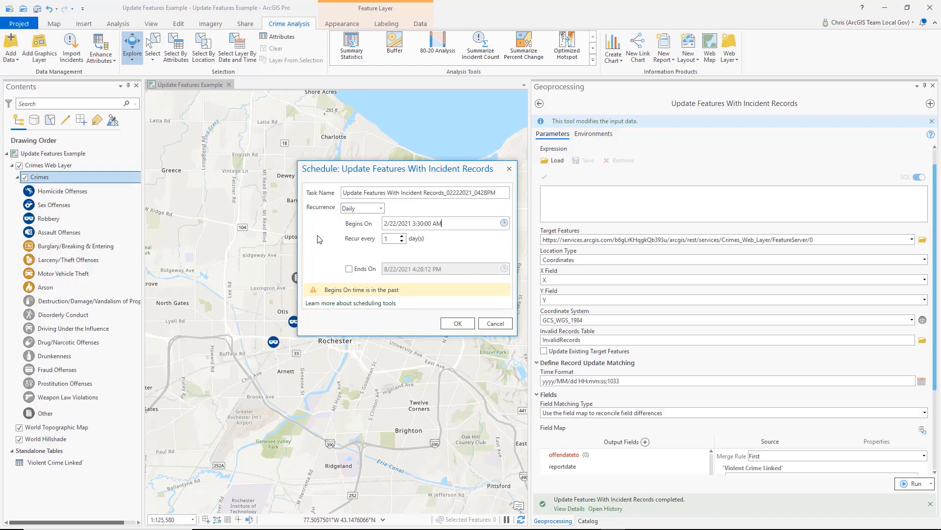
left_click(396, 223)
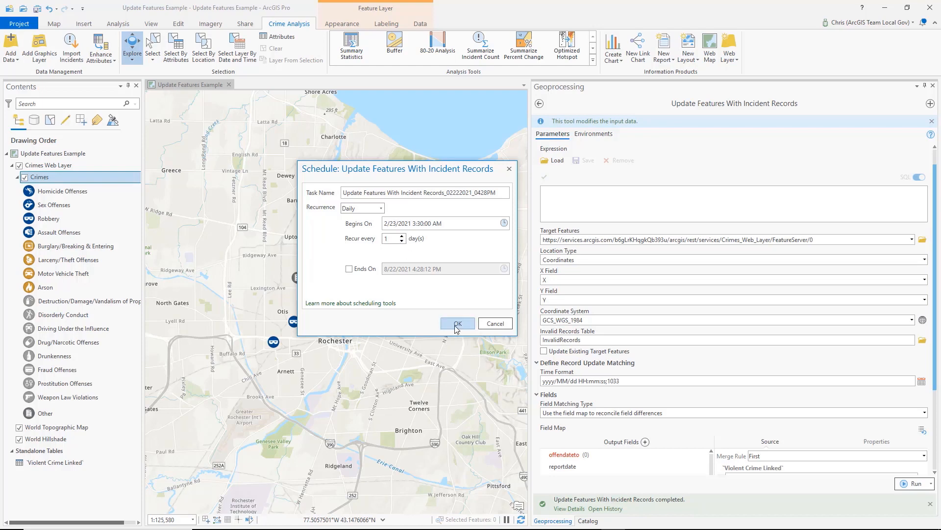
left_click(495, 323)
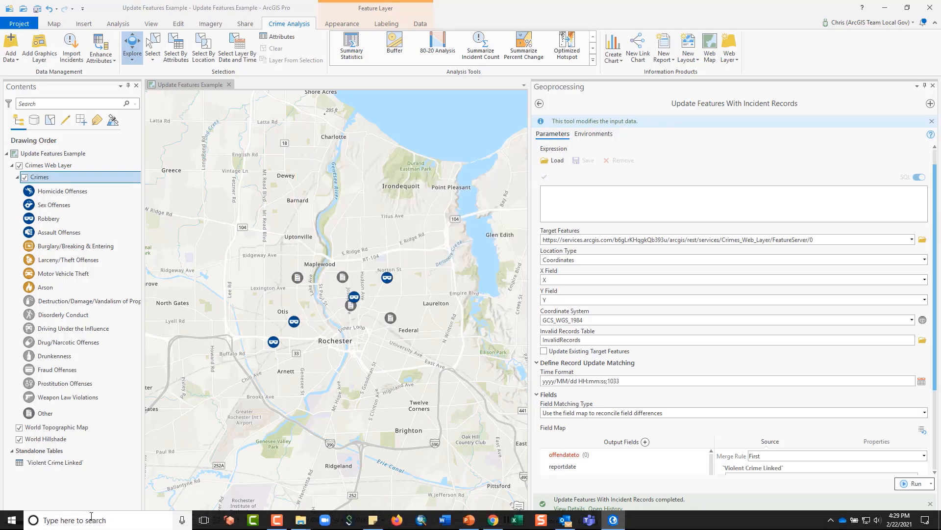
- Switch to Windows Task Scheduler and display the tasks in the Task Scheduler Library
left_click(90, 519)
type("task s")
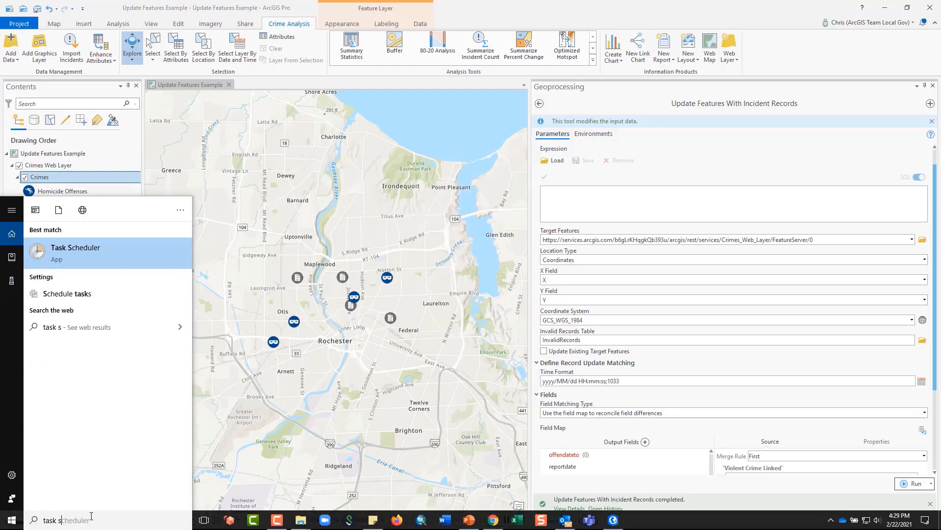
left_click(144, 249)
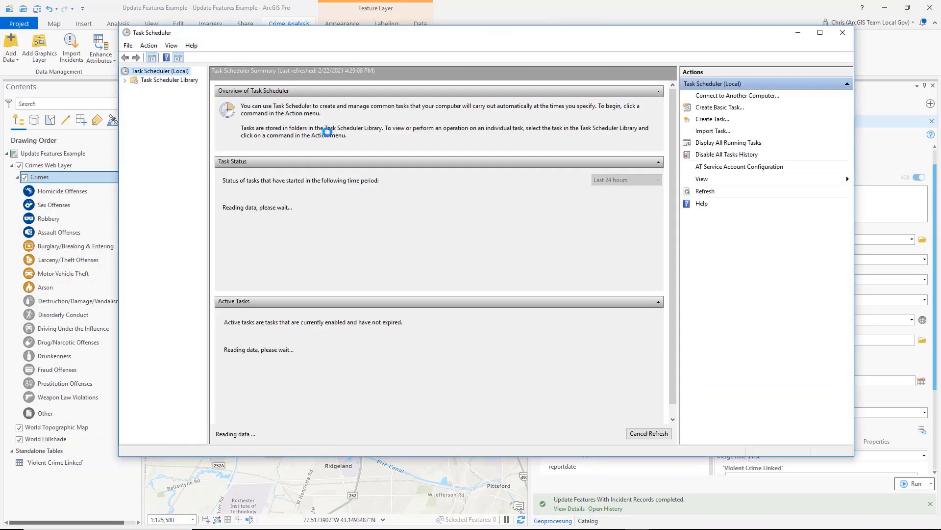
left_click(125, 80)
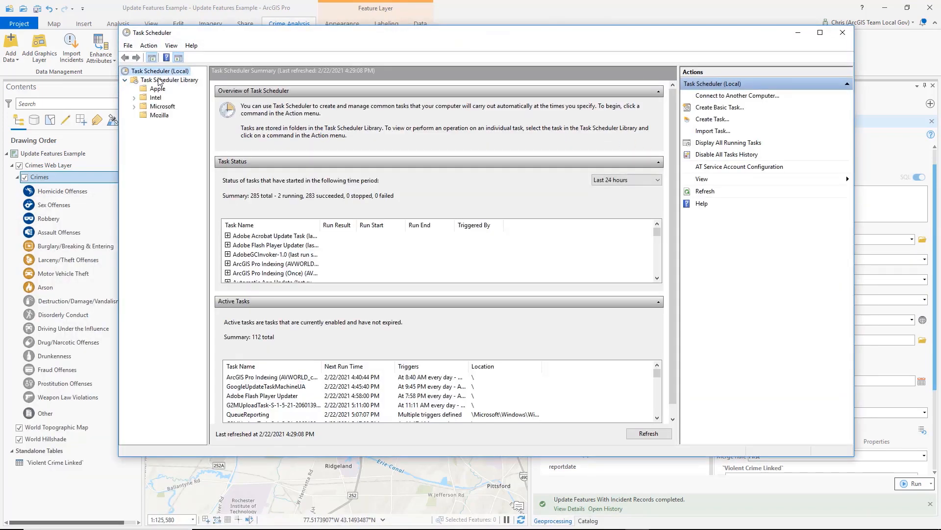
left_click(167, 81)
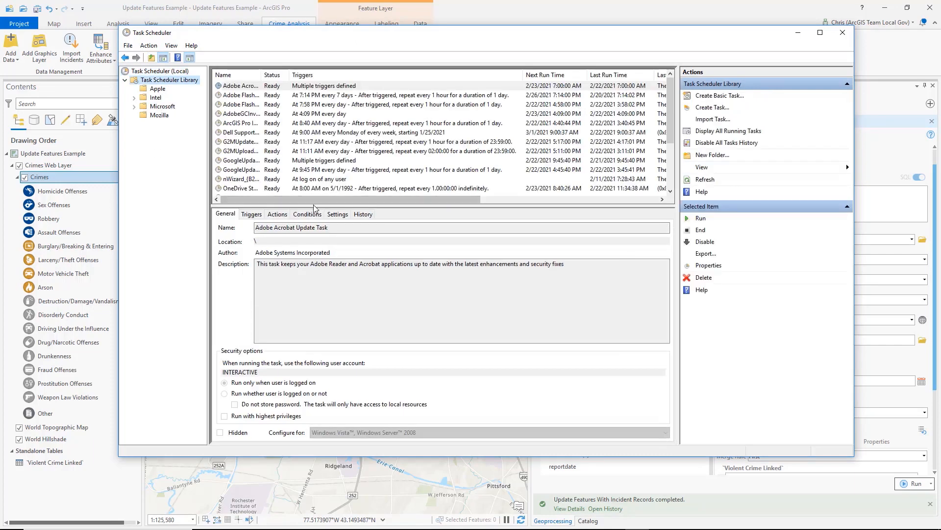
- Enlarge the task list, sort it by name in descending order, and inspect the scheduled Update Features With Incident Records task with its full name readable
left_click_drag(314, 207, 314, 326)
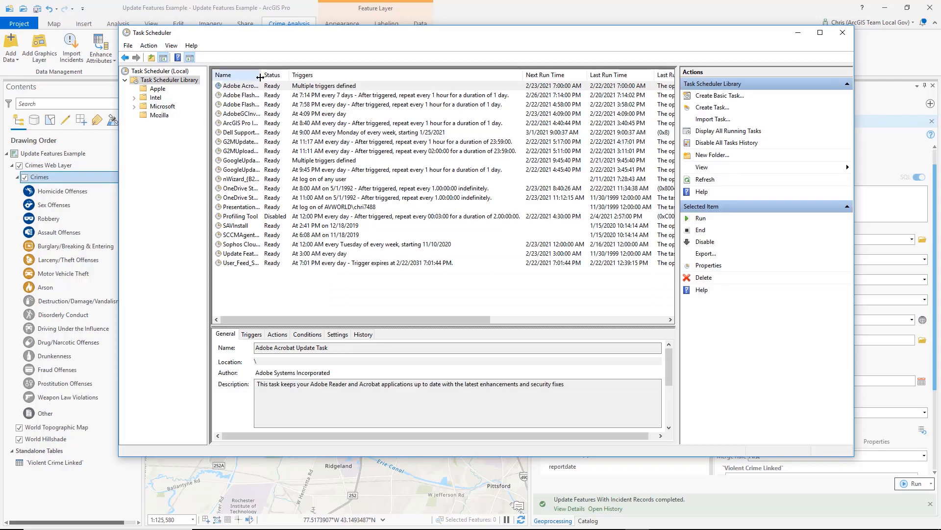
left_click_drag(261, 74, 351, 79)
left_click(307, 77)
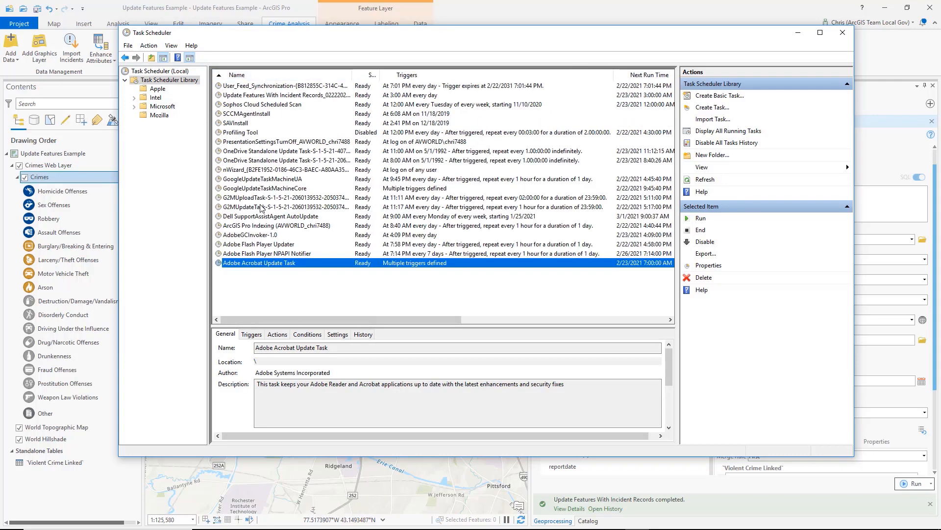
left_click(252, 86)
left_click(256, 95)
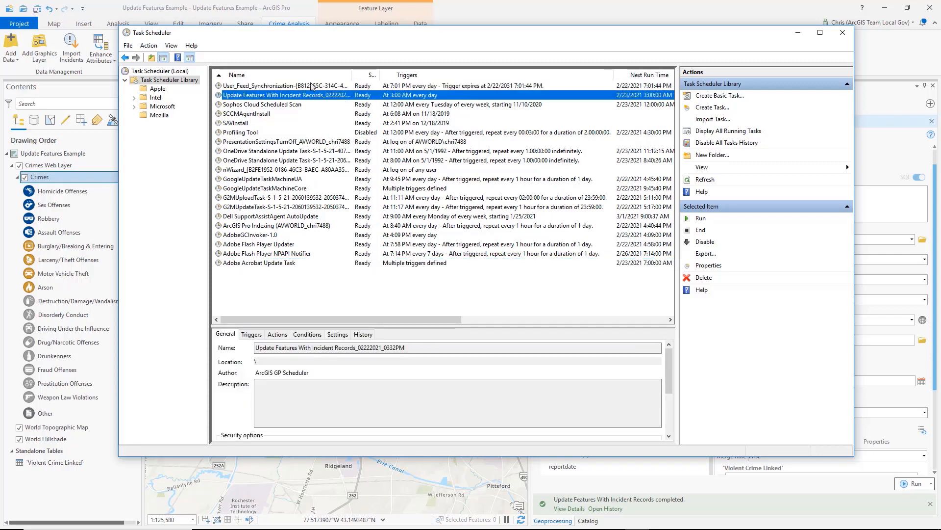
left_click_drag(366, 76, 438, 76)
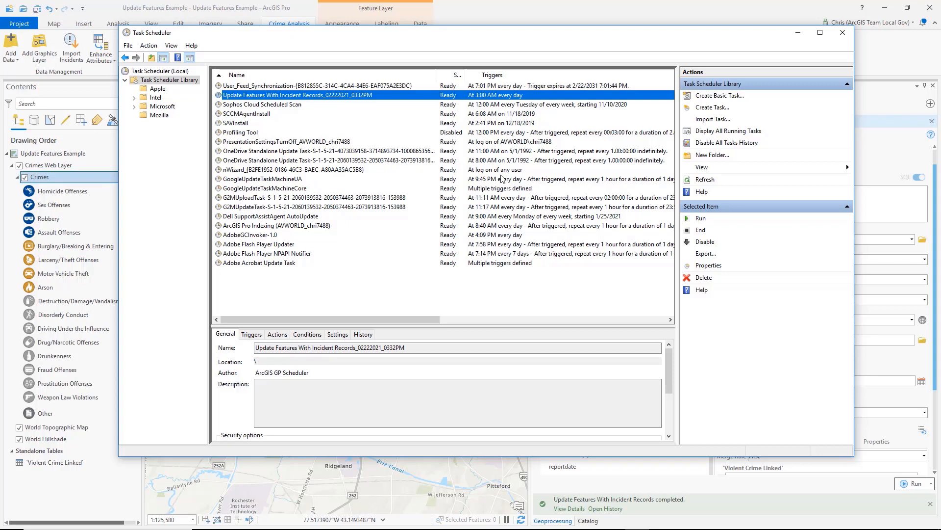
- Return to ArcGIS Pro, display the geoprocessing history, and inspect the run details of the latest Update Features With Incident Records entry
left_click(799, 32)
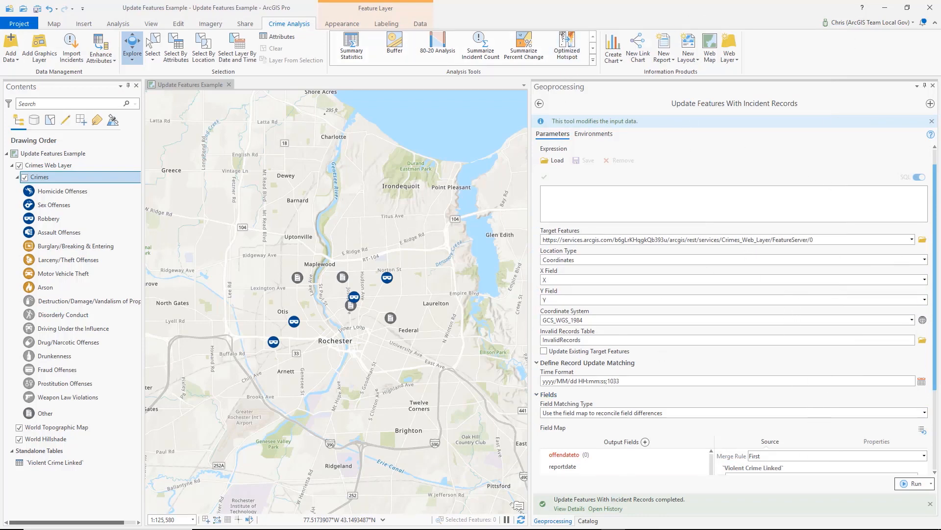
left_click(122, 24)
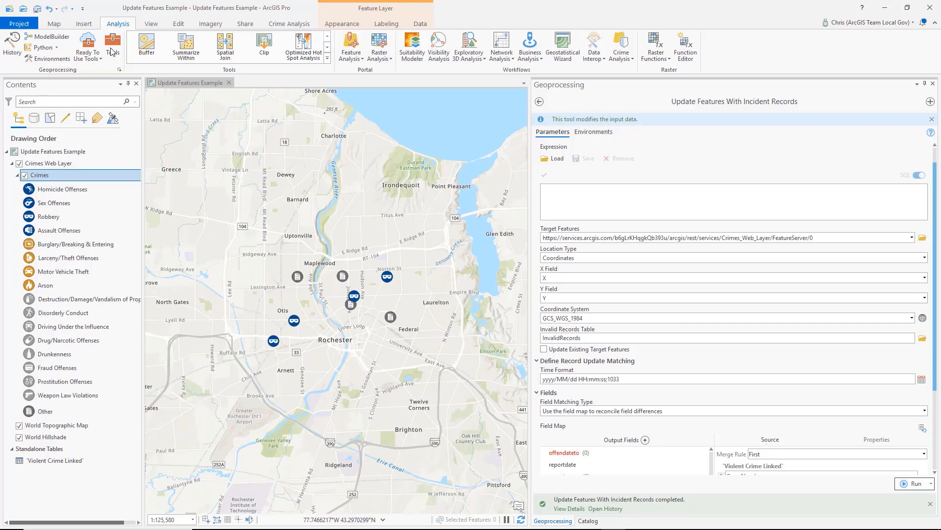
left_click(17, 52)
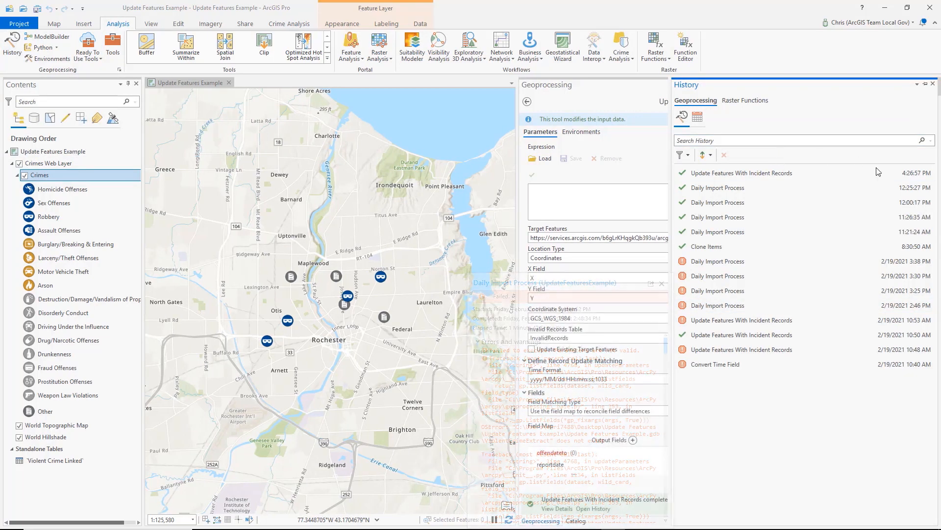
mouse_move(822, 174)
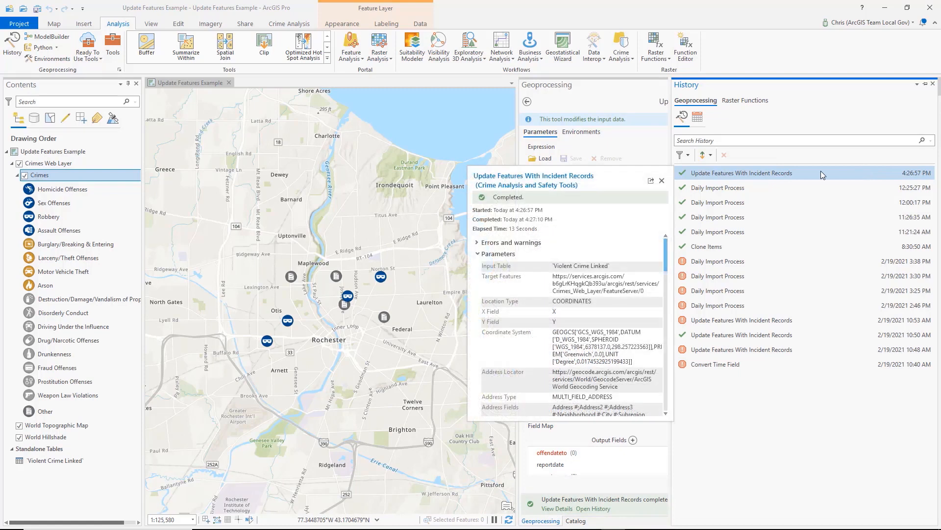
- Reopen the latest Update Features With Incident Records run from the history with its saved parameters, and check its run and schedule options
double_click(737, 175)
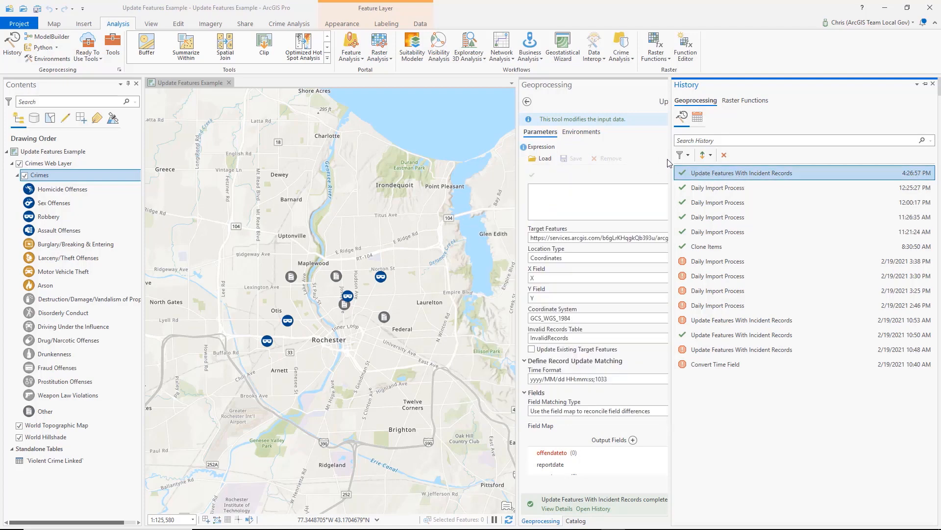
left_click_drag(670, 163, 798, 167)
left_click(827, 193)
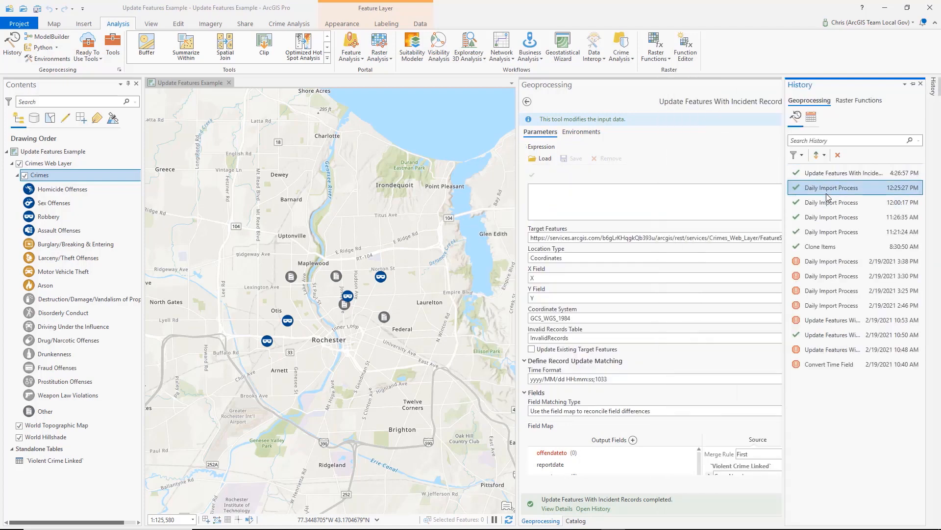
double_click(836, 175)
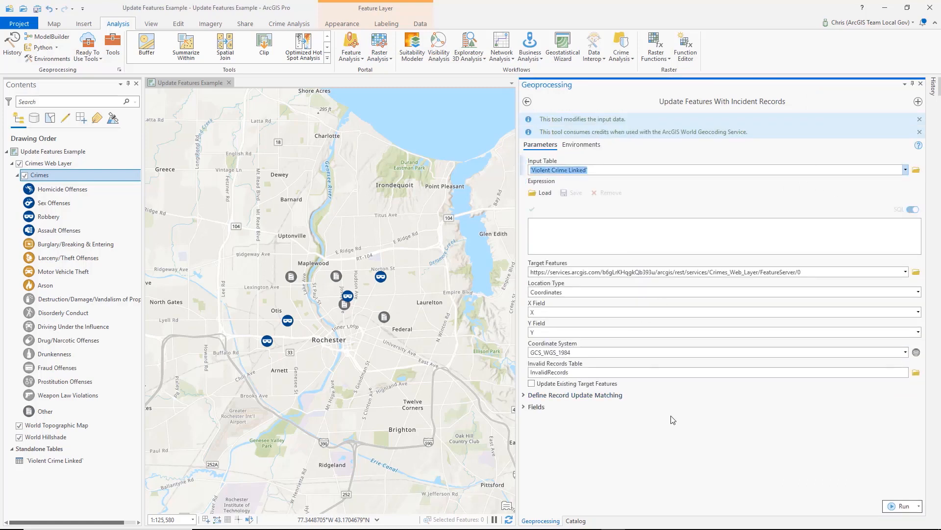
left_click(920, 506)
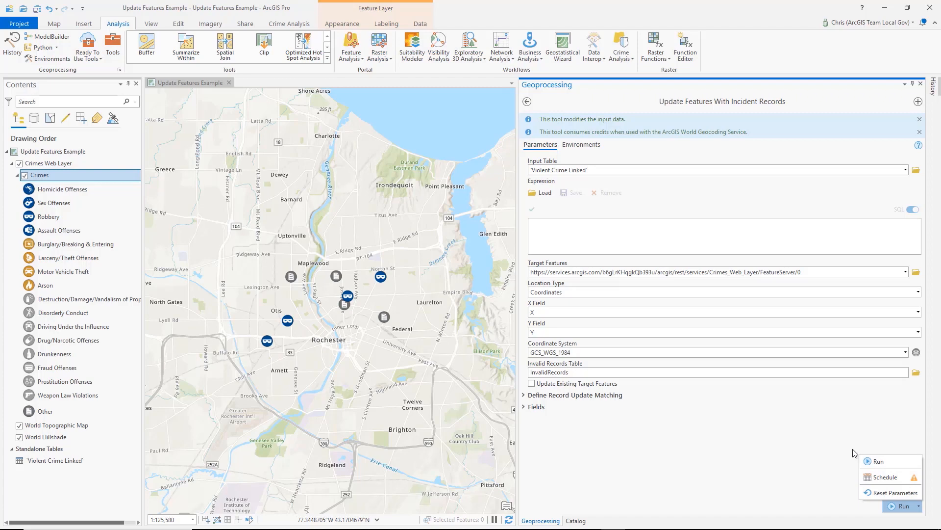
left_click(886, 427)
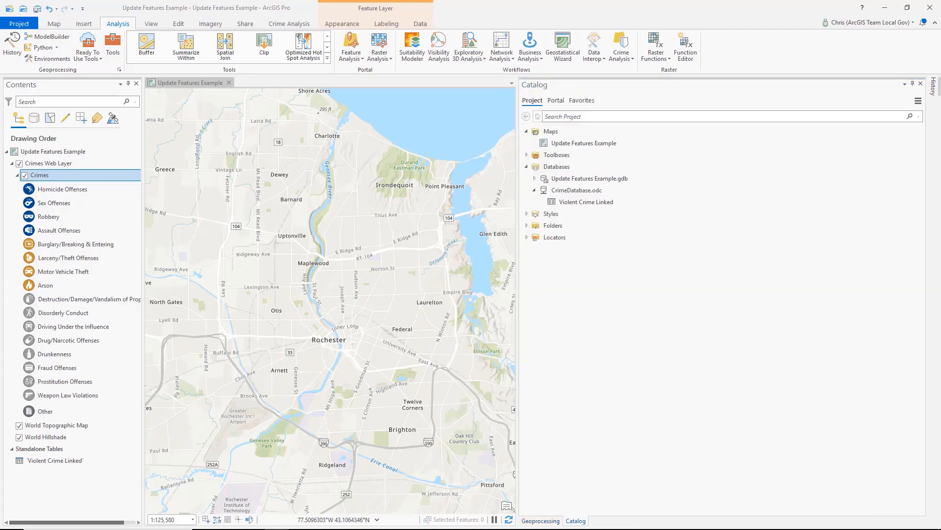
- Widen the map view, start a new model, and add the Update Features With Incident Records tool to it
mouse_move(630, 185)
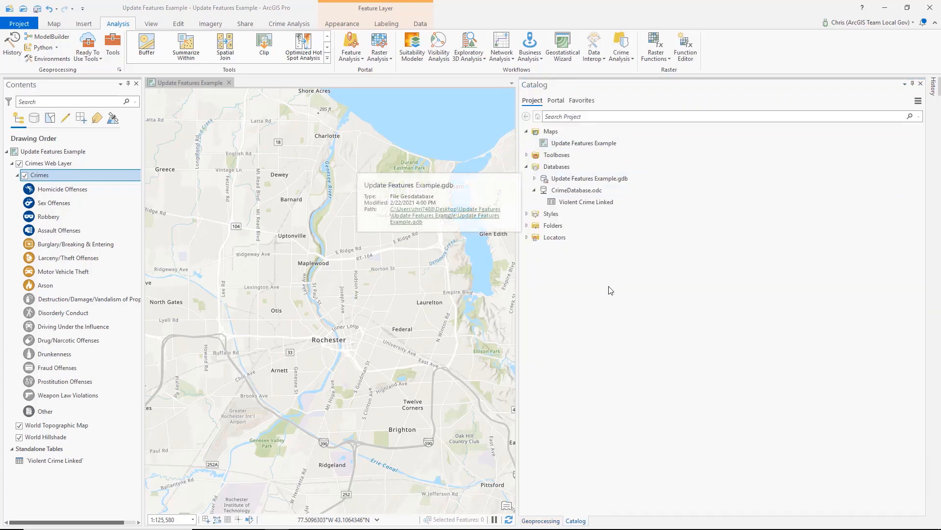
left_click_drag(518, 174, 707, 178)
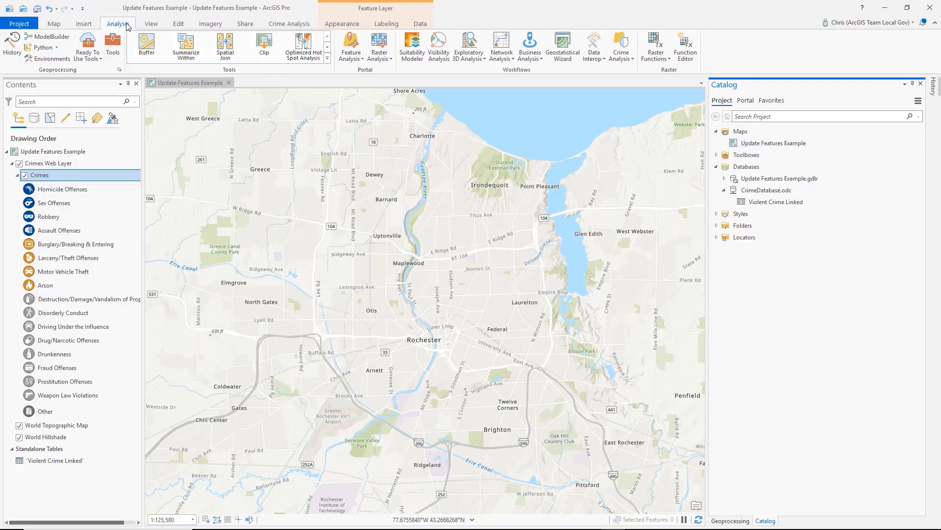
left_click(34, 37)
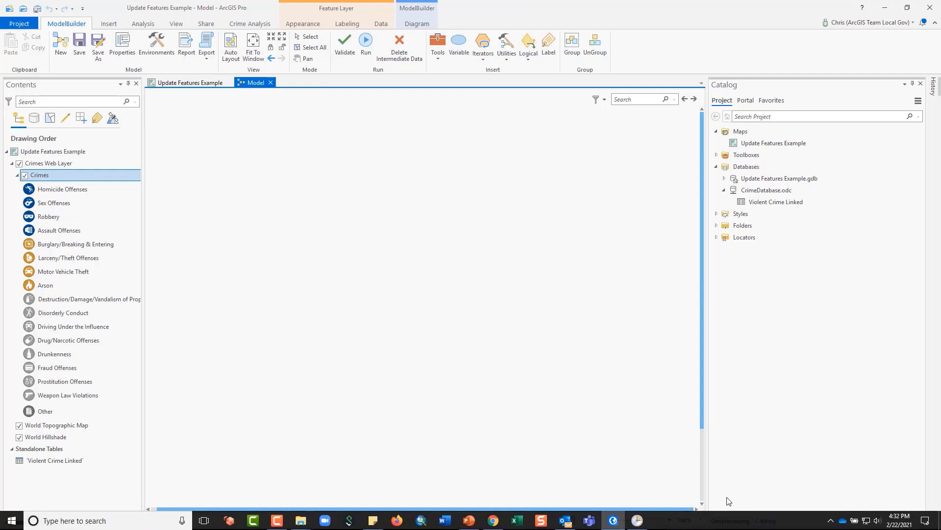
left_click(730, 520)
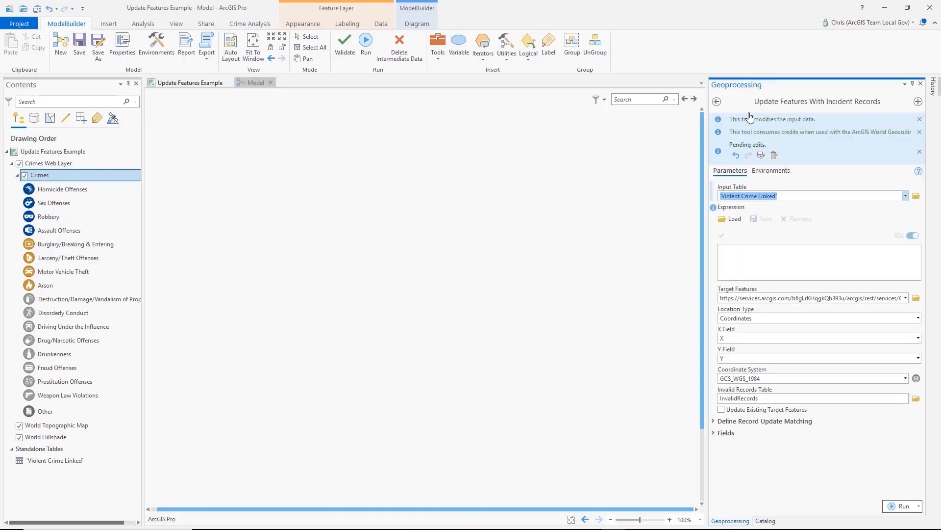
left_click(717, 101)
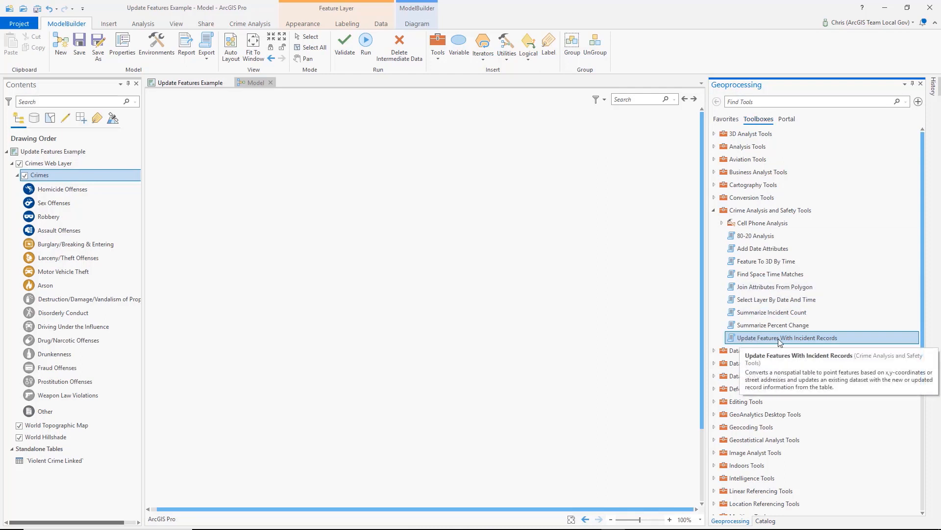
left_click_drag(771, 339, 437, 246)
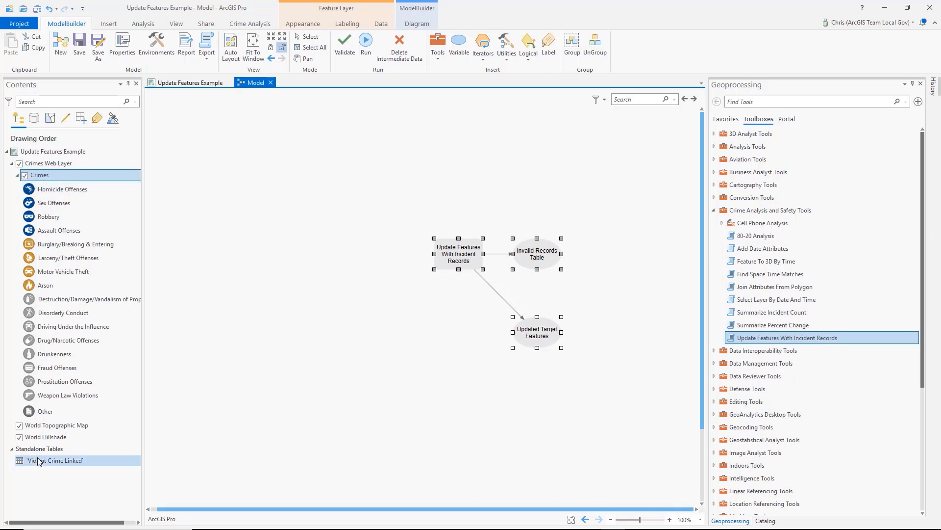
- Add the Violent Crime Linked table to the model as the tool's Input Table, and check the tool's parameters without changing them
left_click_drag(38, 457, 284, 268)
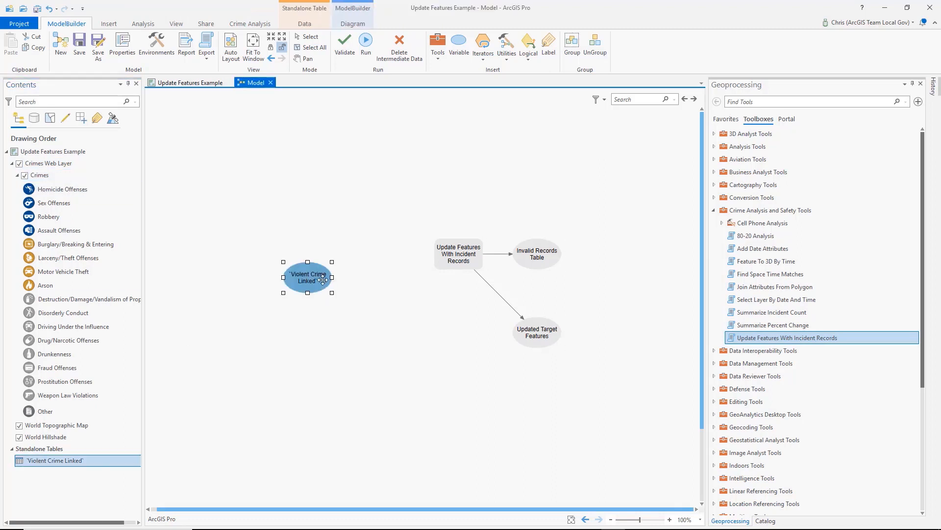
left_click_drag(322, 279, 457, 264)
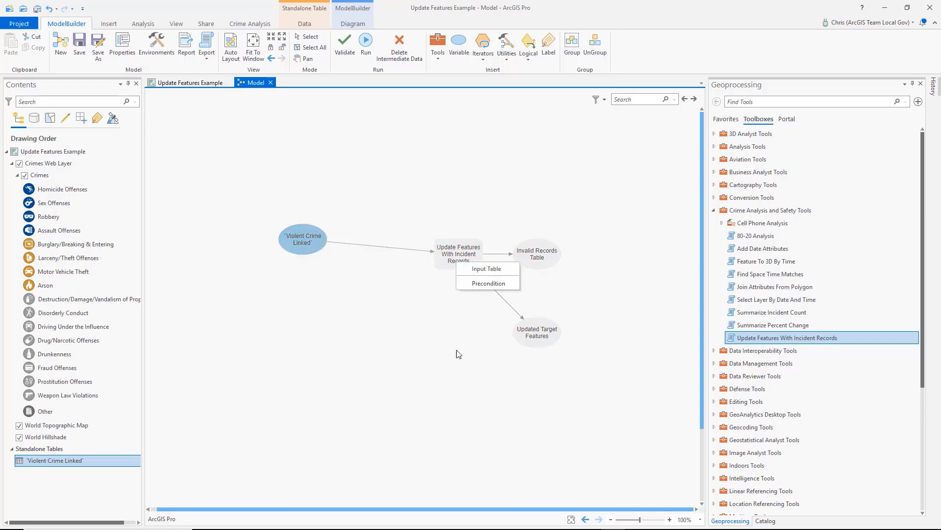
left_click(480, 271)
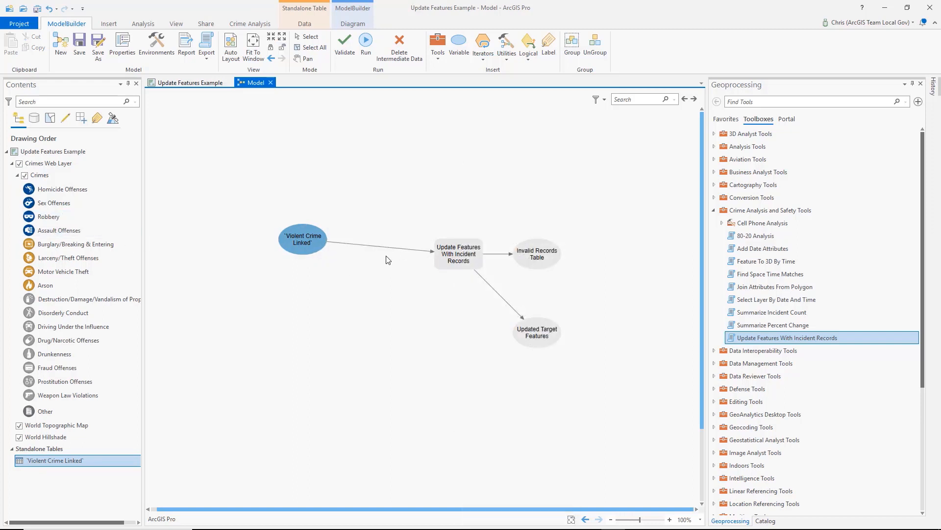
left_click(465, 255)
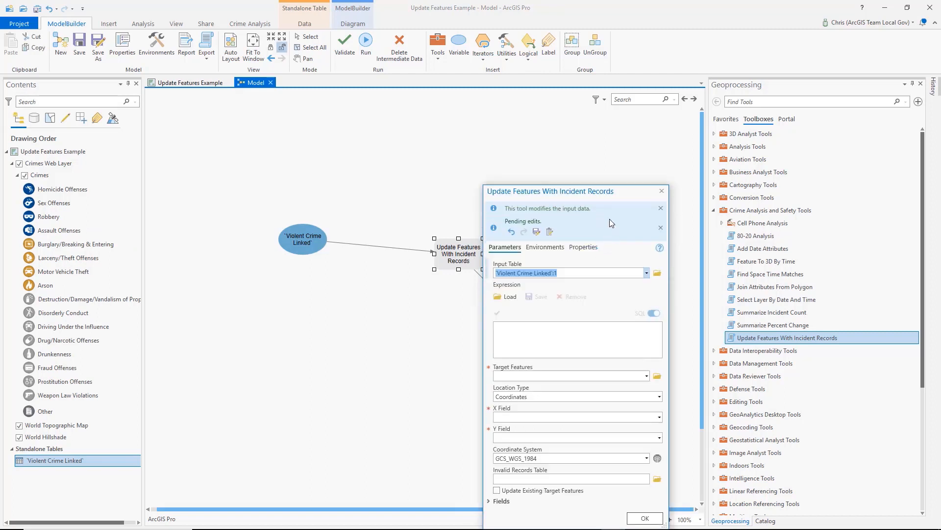
left_click(665, 191)
left_click(662, 191)
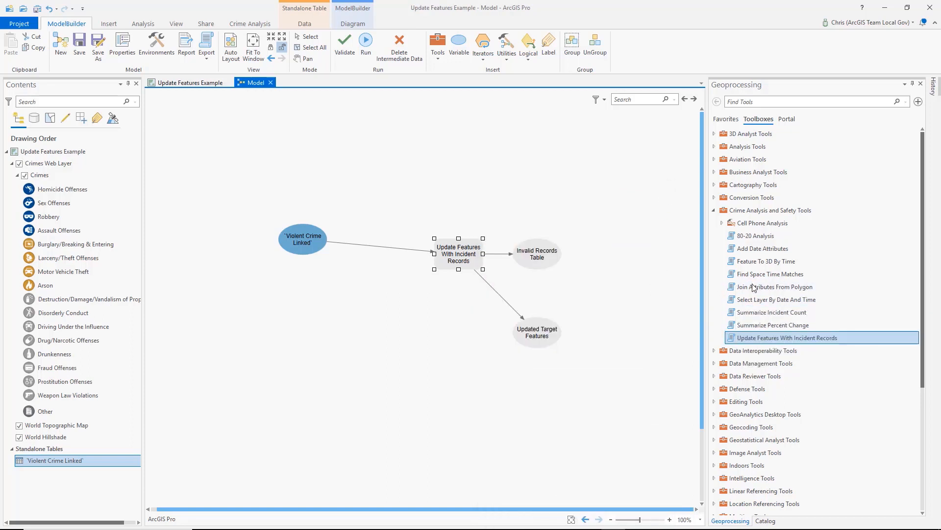
- Add the Add Date Attributes tool with Updated Target Features as its Input Table, and close the model without saving
left_click_drag(753, 251, 574, 379)
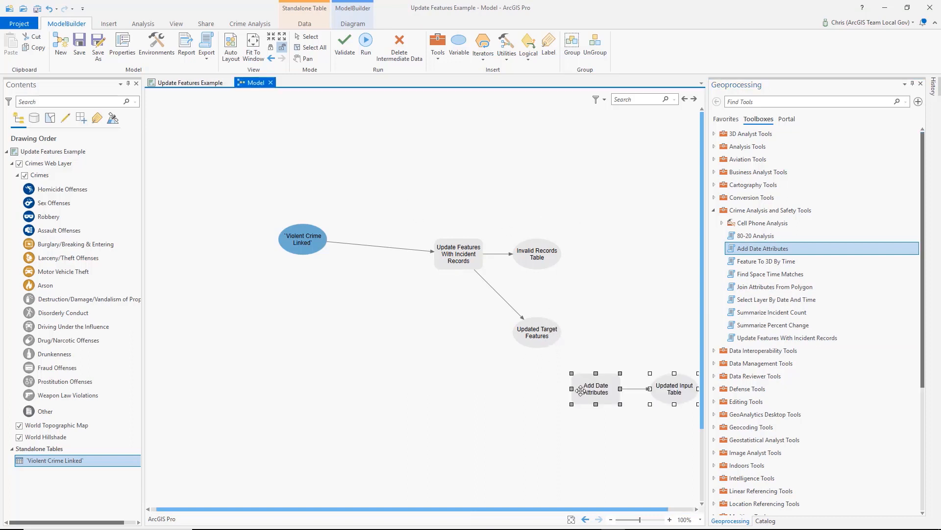
left_click_drag(551, 349, 582, 385)
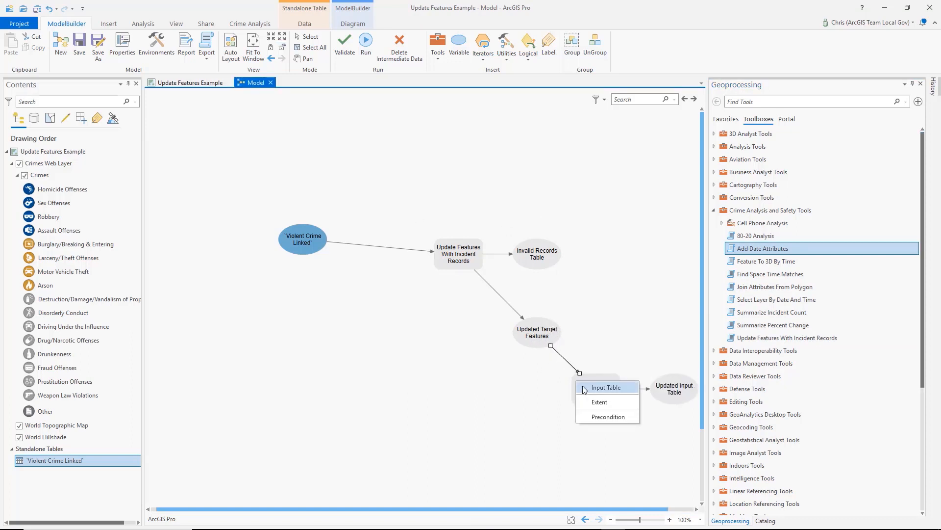
left_click(591, 386)
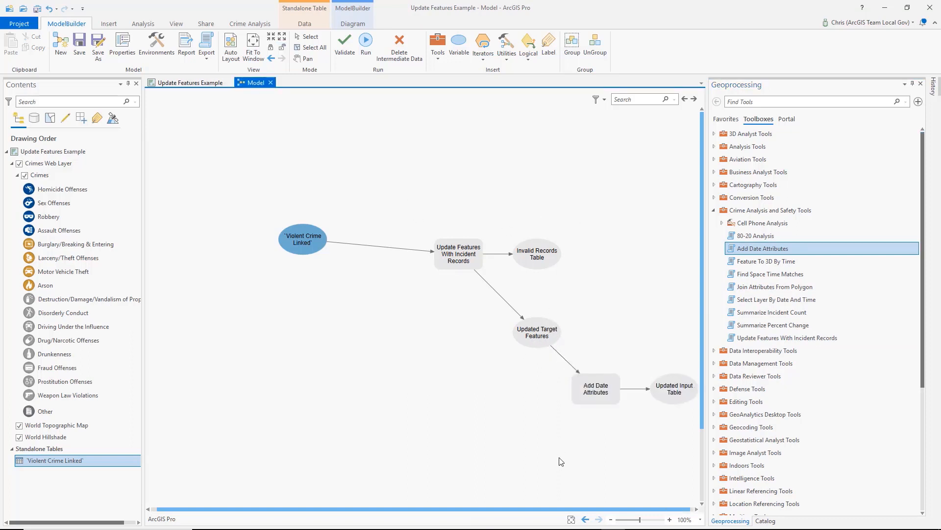
left_click(271, 83)
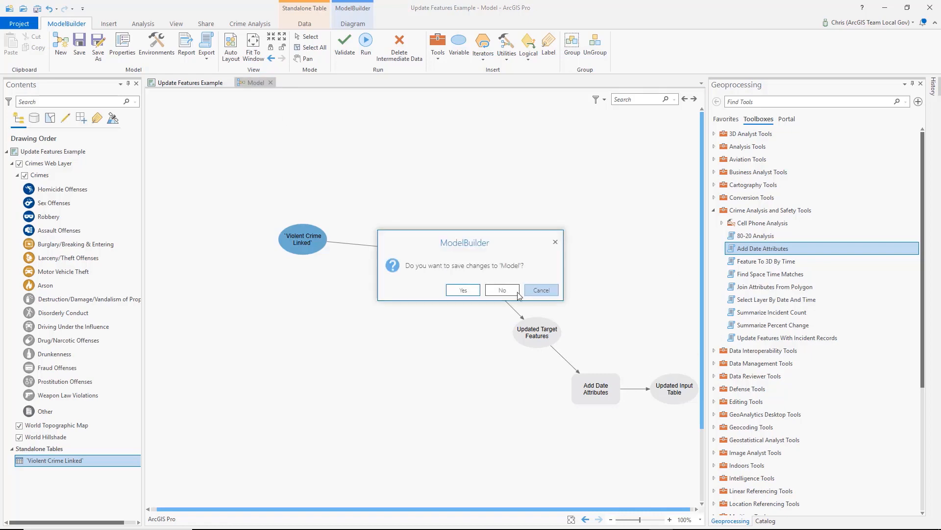
left_click(537, 290)
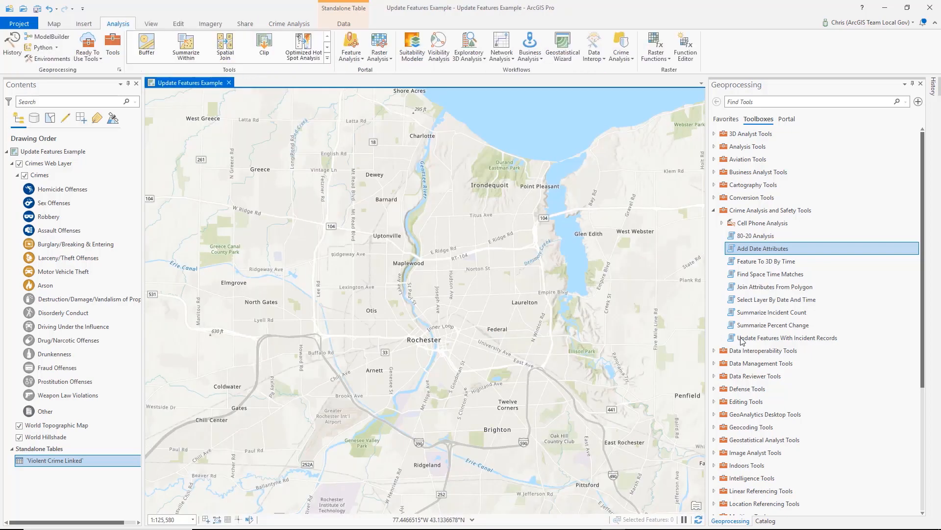
- Open the Daily Import Process model from the Update Features Example.tbx toolbox for editing
left_click(765, 521)
left_click(716, 154)
left_click(765, 167)
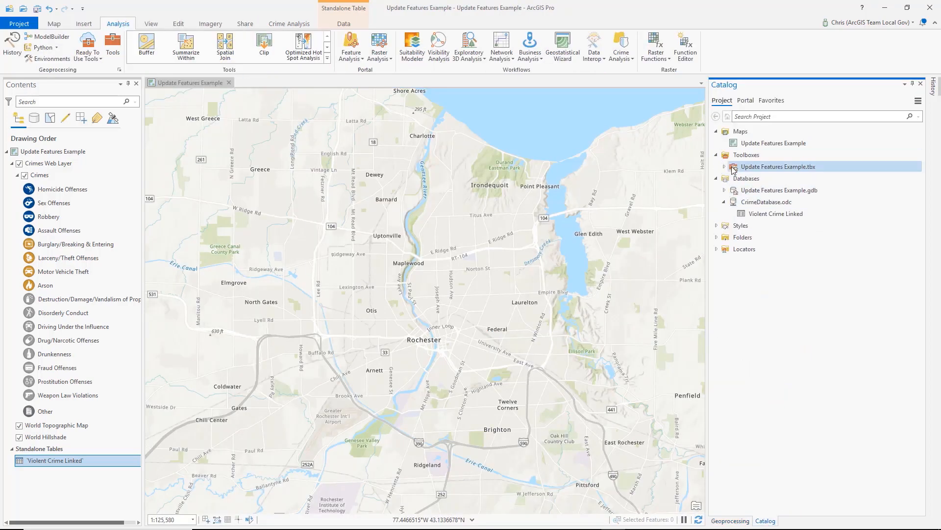
left_click(724, 166)
left_click(743, 179)
right_click(753, 178)
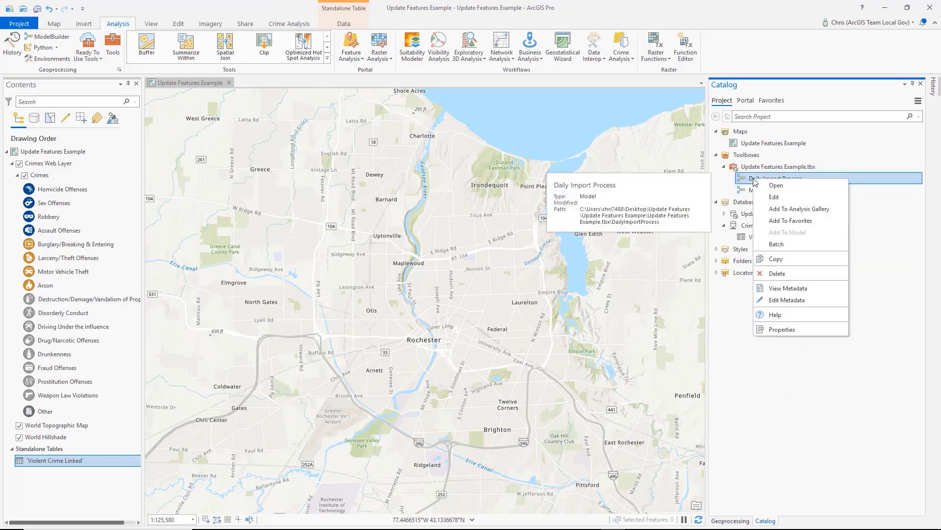
left_click(774, 198)
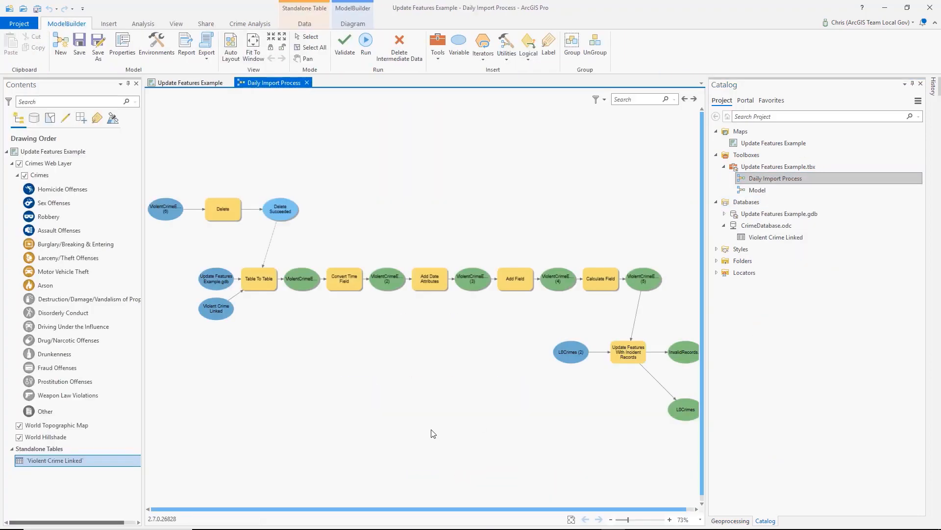
- Examine the model's first tools at 100% zoom, then review the Convert Time Field parameters and save that tool's pending edits
left_click(670, 519)
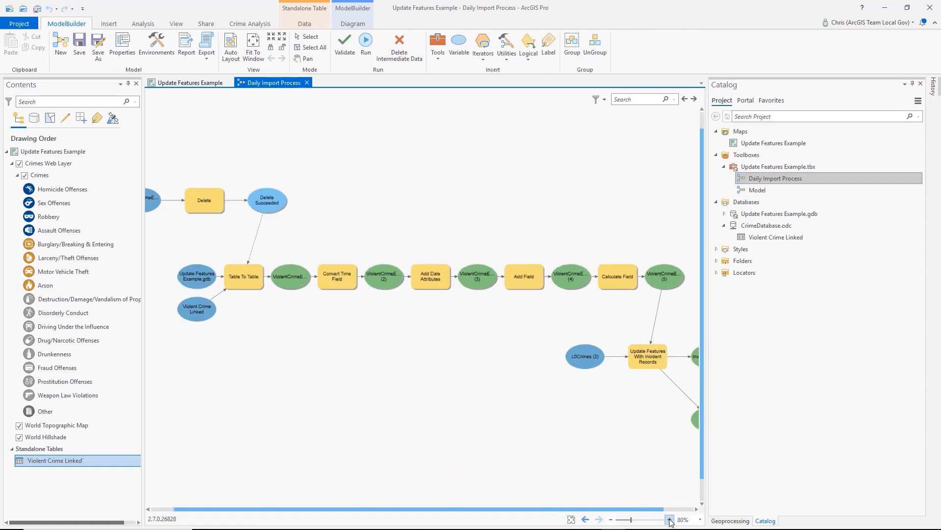
left_click(669, 520)
left_click(669, 519)
left_click_drag(619, 512, 510, 501)
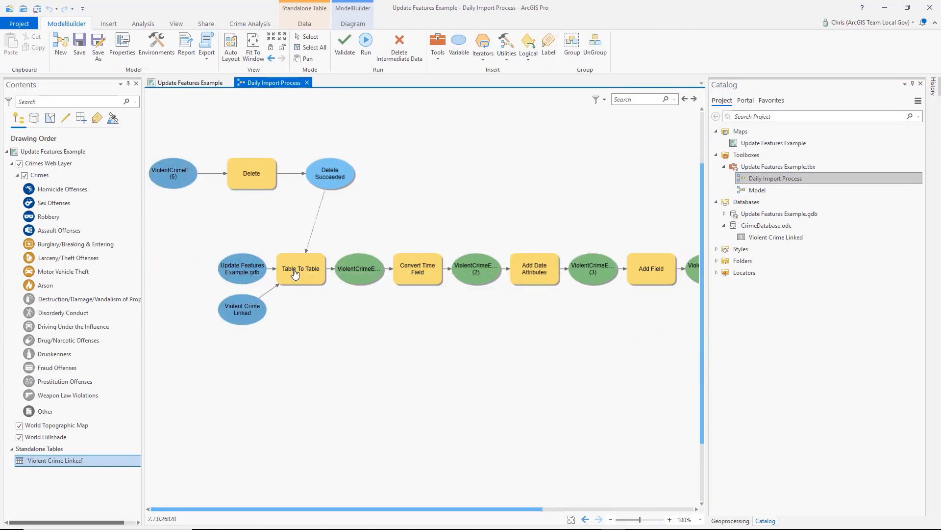
mouse_move(295, 274)
mouse_move(533, 272)
left_click(418, 268)
double_click(418, 268)
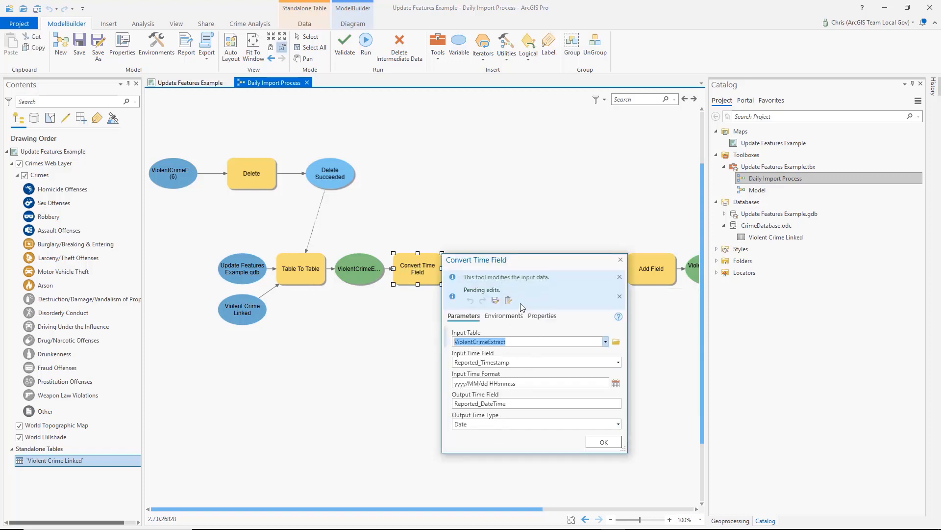
left_click(495, 300)
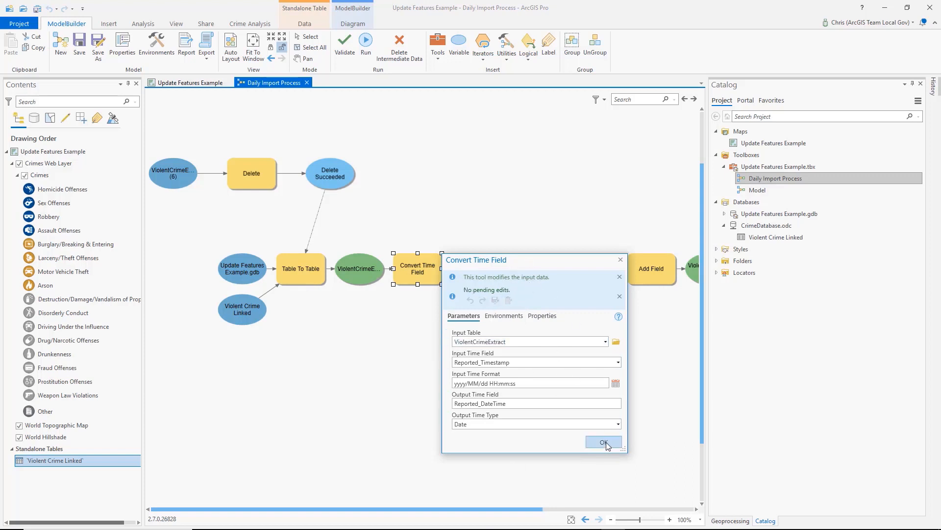
left_click(605, 442)
- Review the Add Date Attributes tool's date field, output time formats and output field names, and close its parameters
double_click(540, 275)
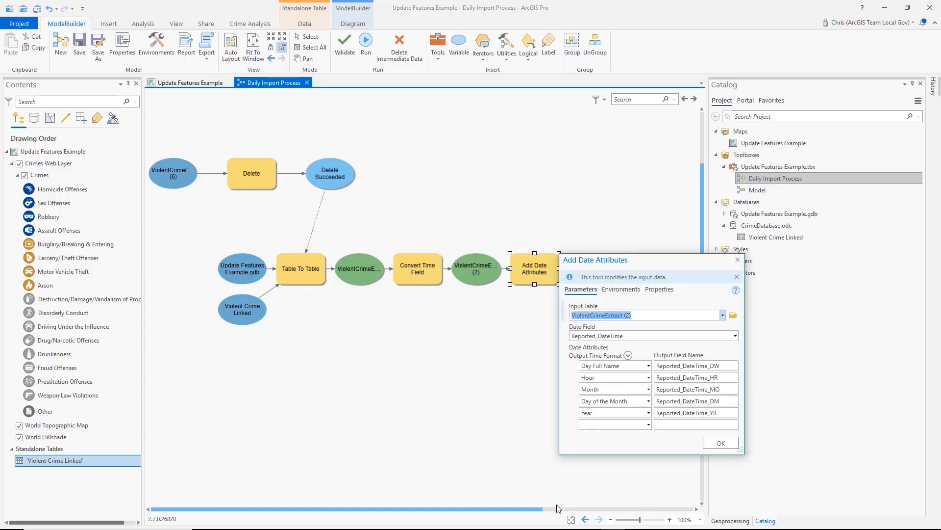
left_click_drag(539, 510, 657, 511)
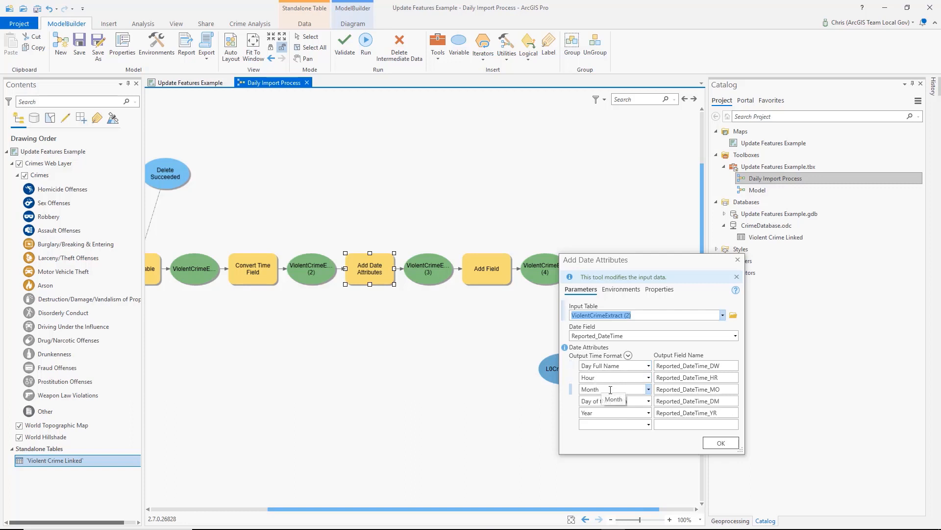
left_click(727, 446)
- Review the Add Field tool's CleanAddress settings and the Calculate Field tool's Arcade expression, closing each tool's parameters
double_click(495, 278)
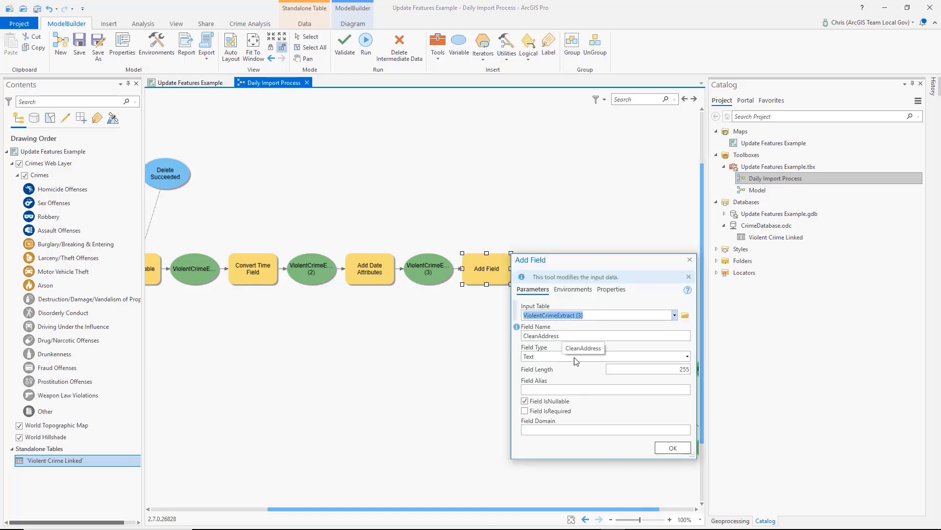
left_click(664, 451)
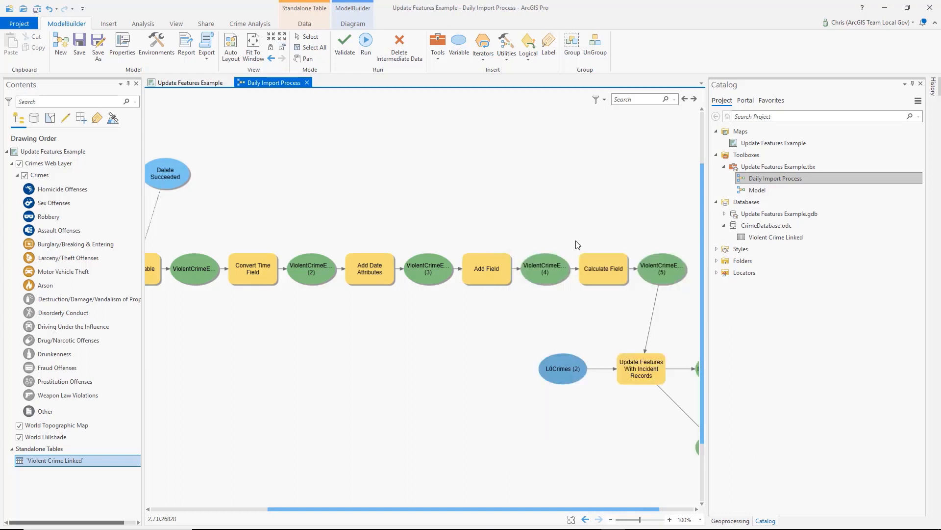
double_click(595, 269)
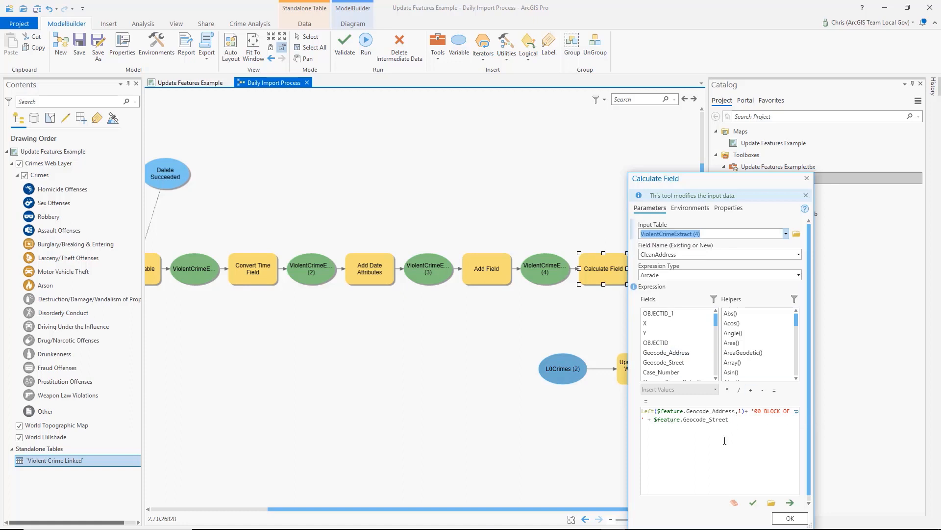
left_click(787, 517)
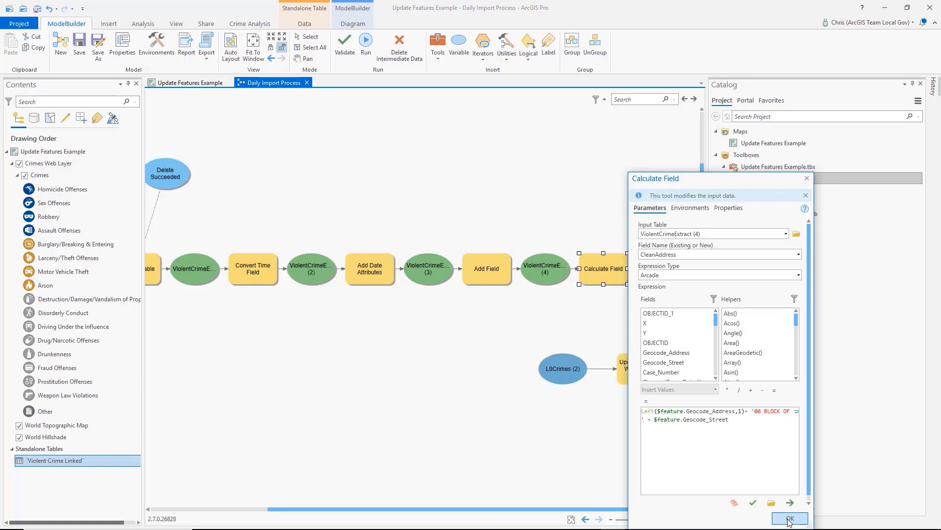
left_click(790, 519)
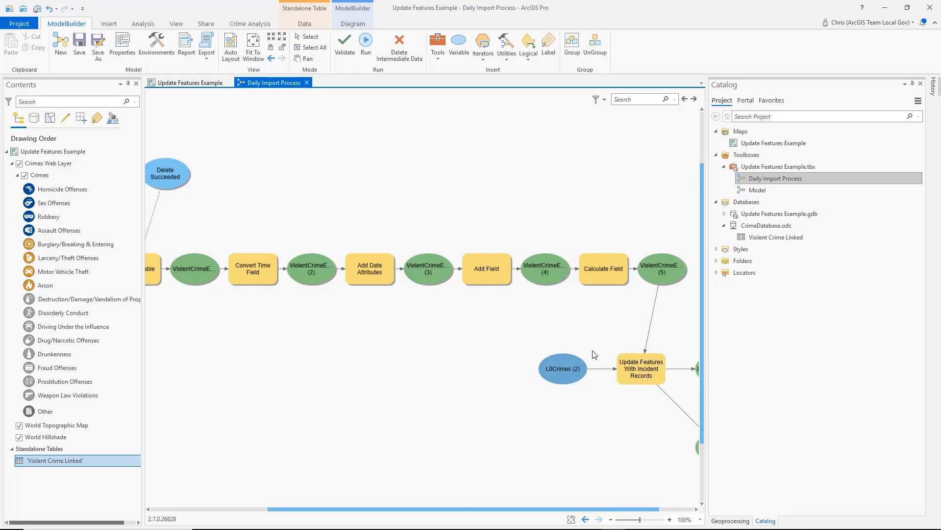
- Examine the Update Features With Incident Records tool and the model's overall flow, and close the Daily Import Process model without saving
left_click(665, 510)
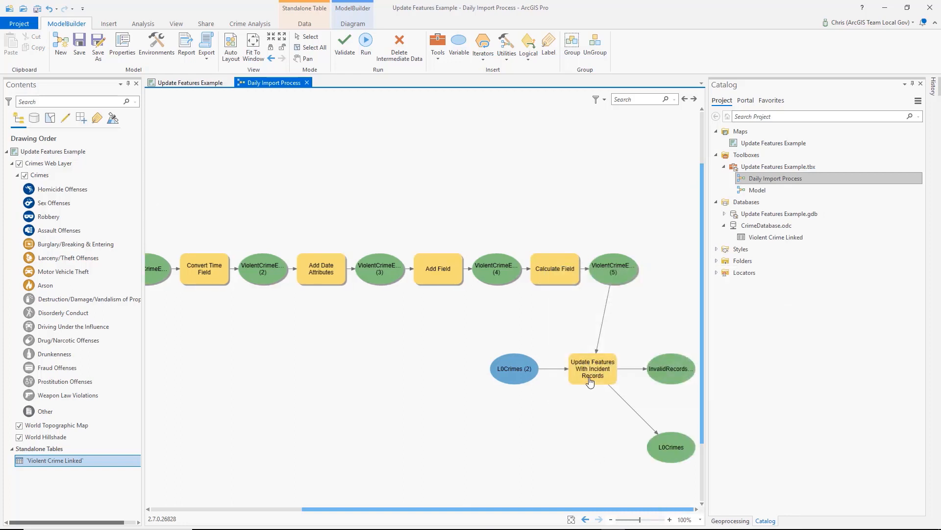
mouse_move(591, 377)
mouse_move(307, 509)
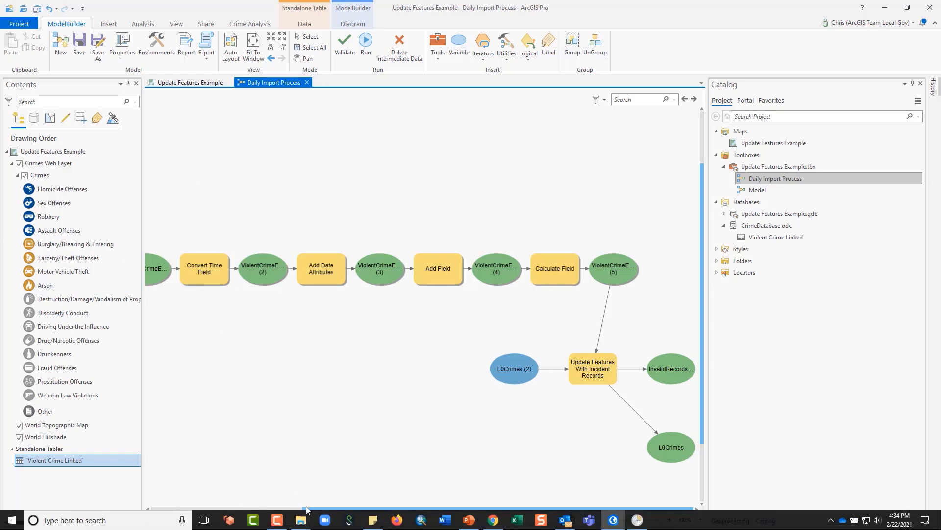
left_click_drag(307, 508, 156, 509)
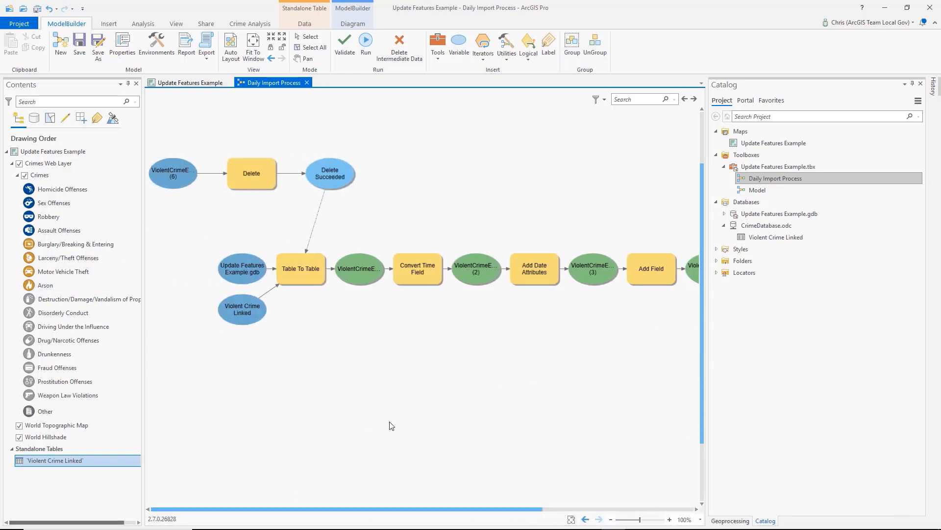
left_click(306, 83)
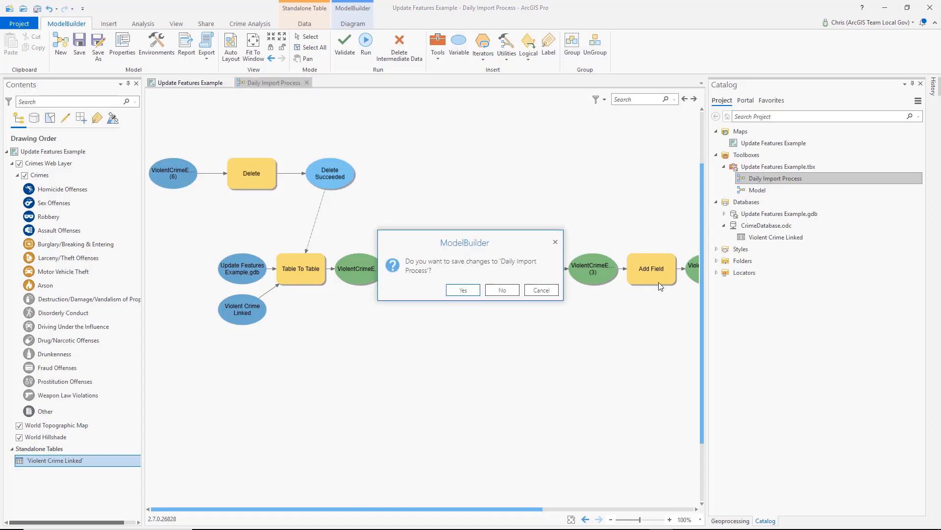
left_click(518, 291)
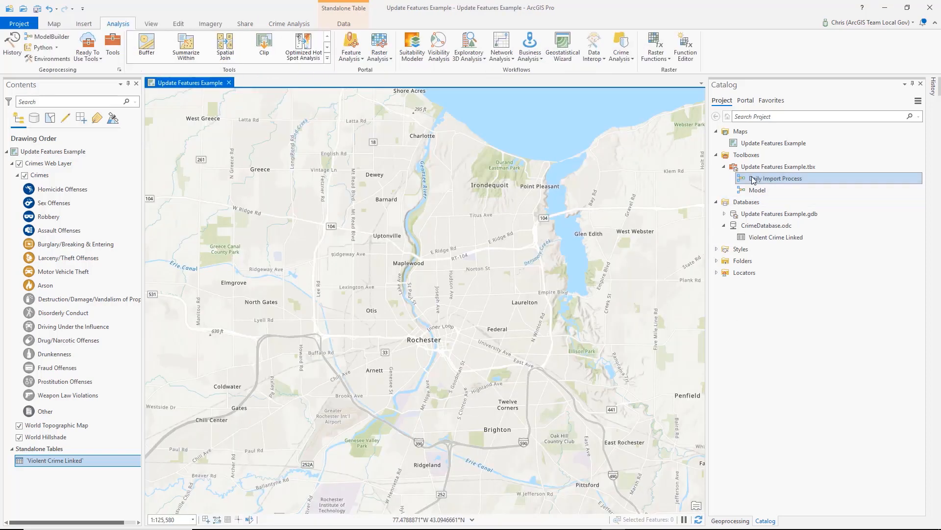
- Open the Daily Import Process model from the Update Features Example.tbx toolbox as a geoprocessing tool and run it
left_click(753, 180)
right_click(754, 180)
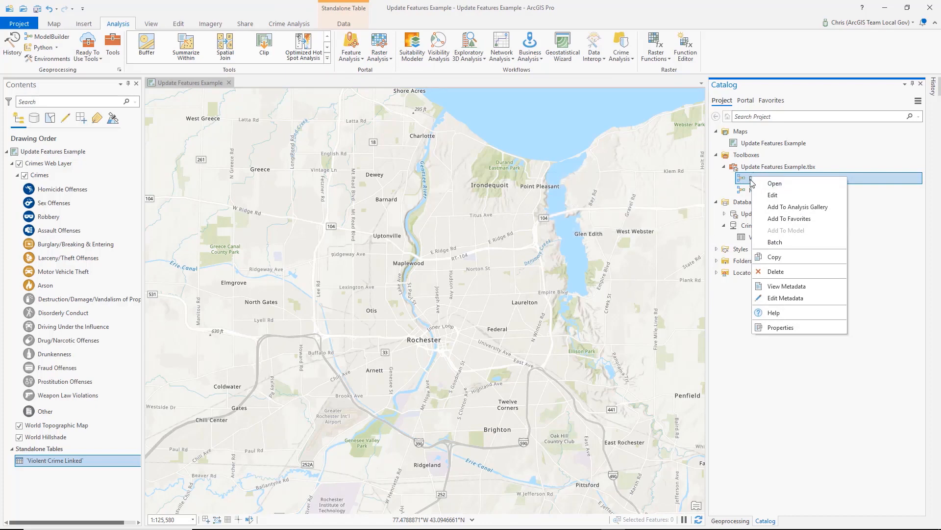
left_click(774, 184)
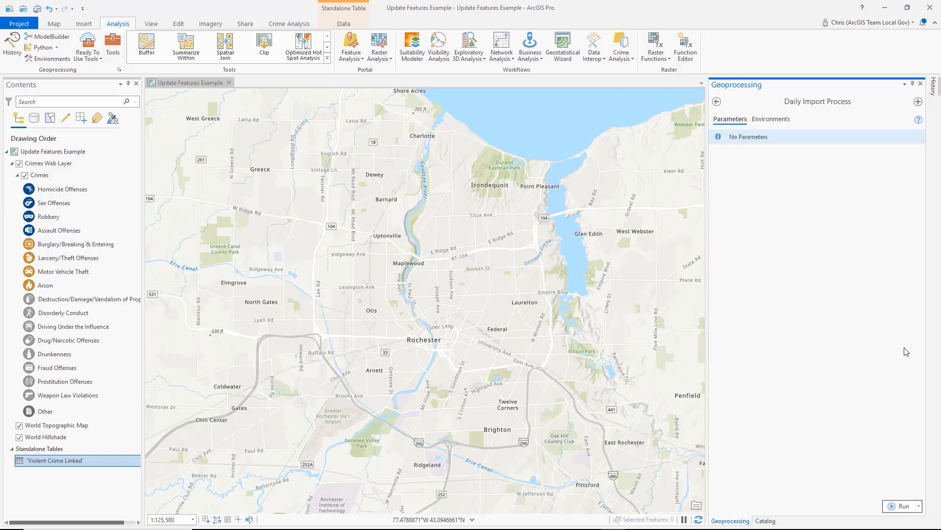
left_click(901, 506)
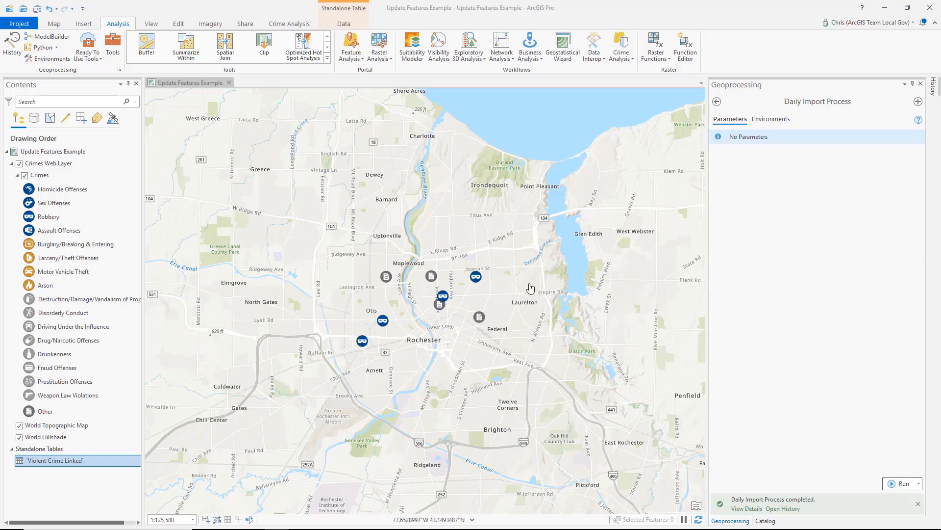
- Review the Full Address, Reported Date, offense, weapon and Day of week fields in the Crimes layer's attribute table, and close the table
right_click(44, 175)
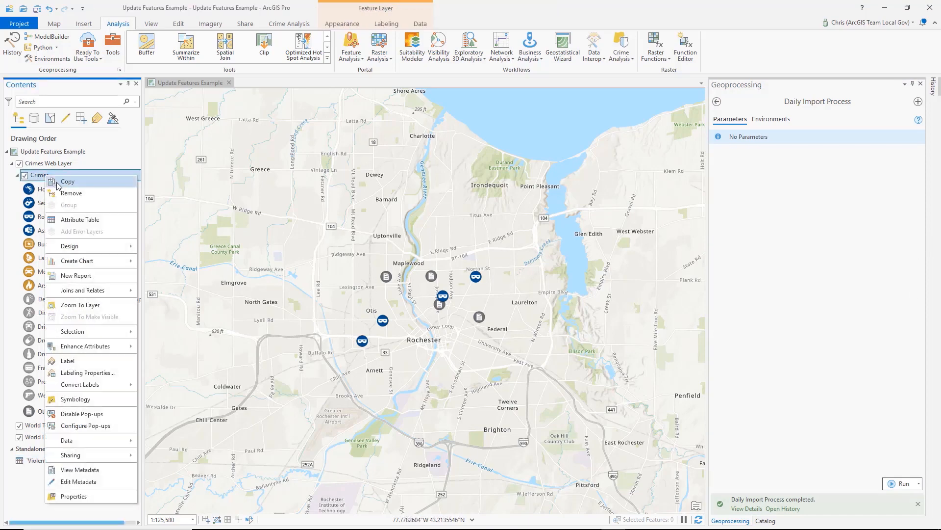
left_click(68, 220)
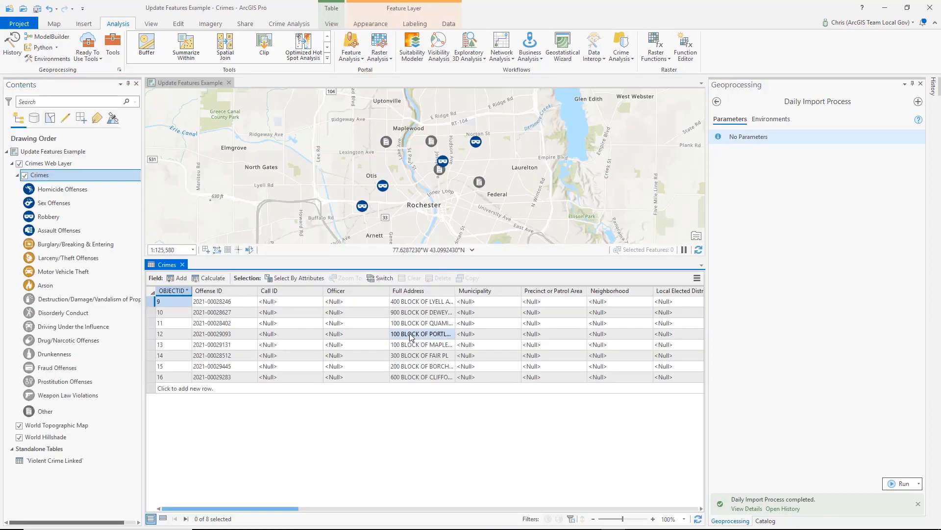
left_click_drag(455, 291, 531, 290)
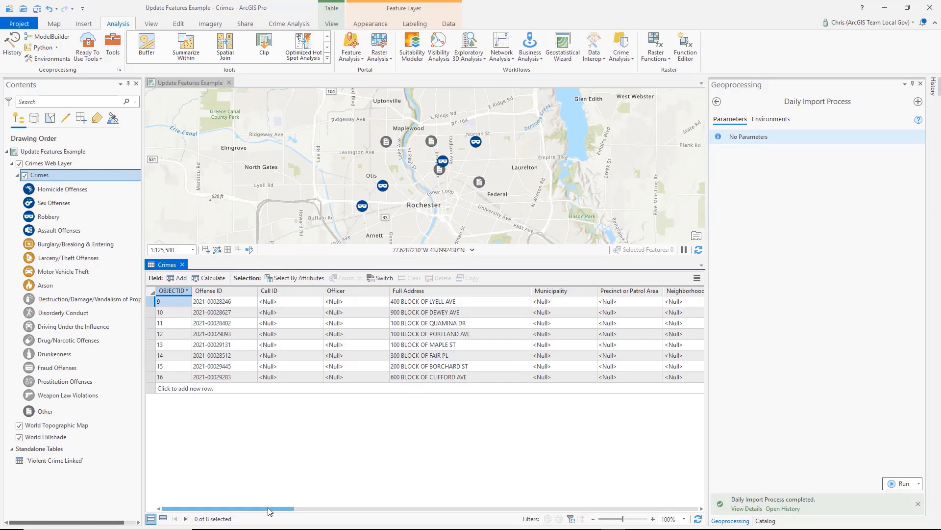
left_click_drag(269, 512, 412, 515)
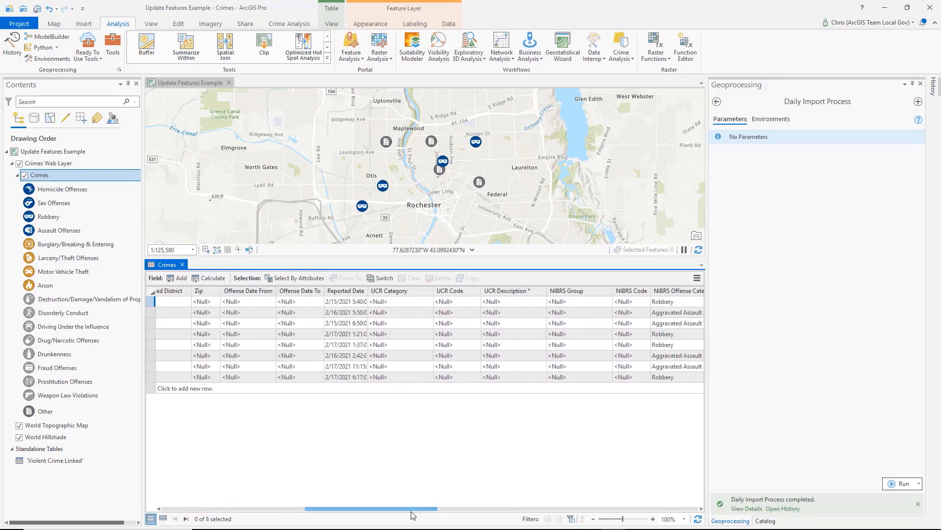
left_click_drag(369, 290, 411, 290)
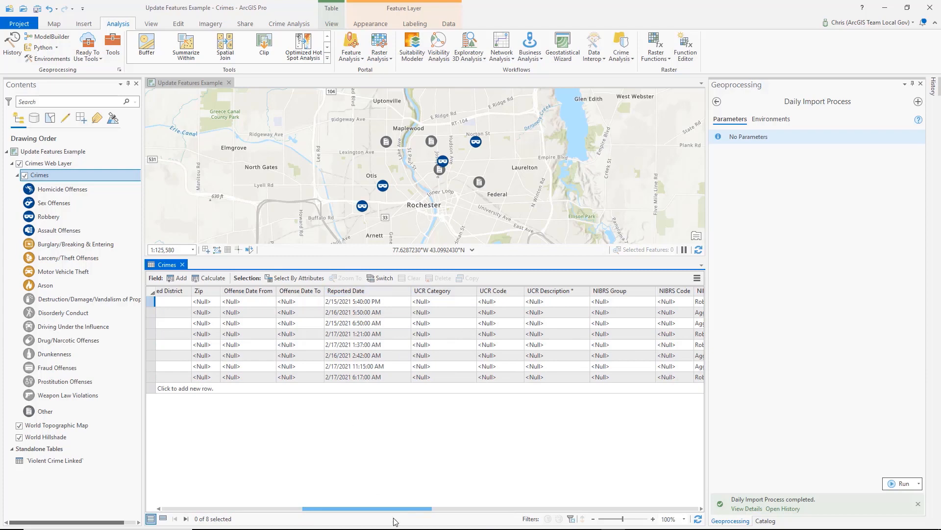
left_click_drag(399, 511, 505, 510)
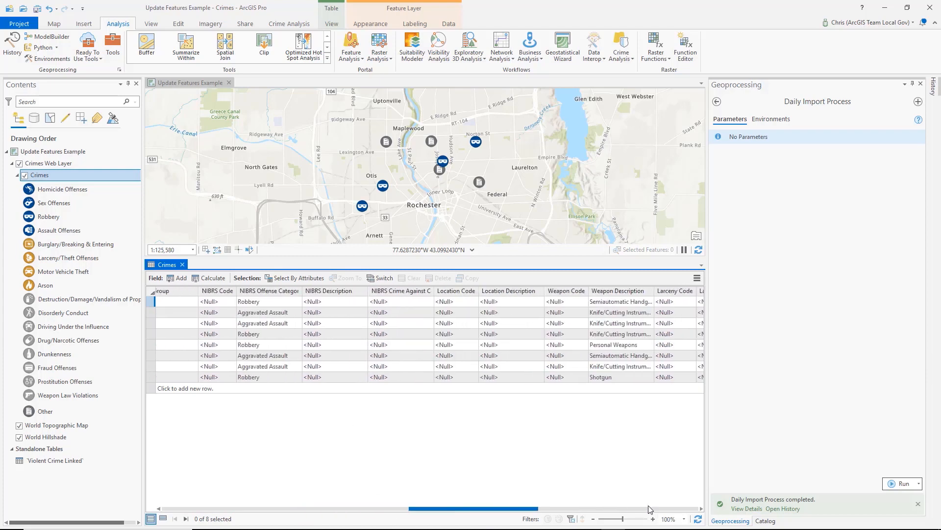
left_click(650, 509)
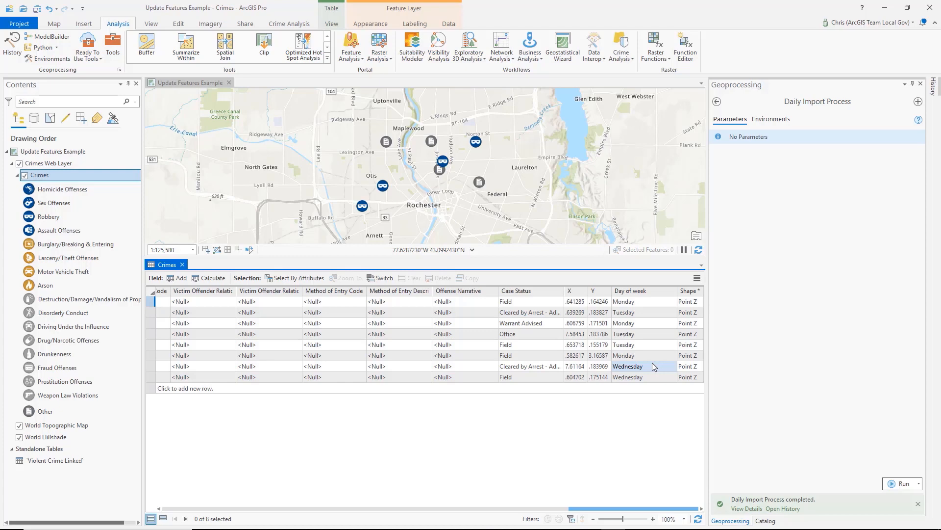
left_click(183, 265)
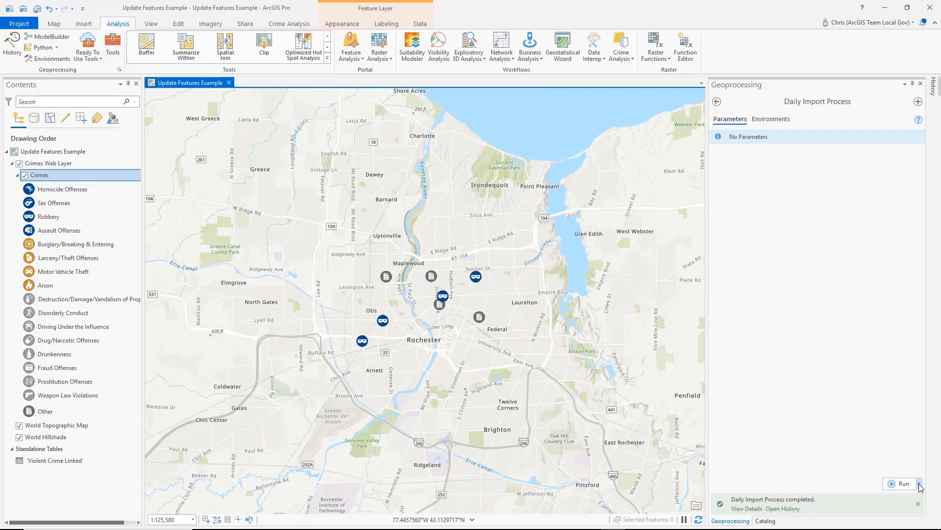
- Open the scheduling settings for the Daily Import Process tool
left_click(920, 483)
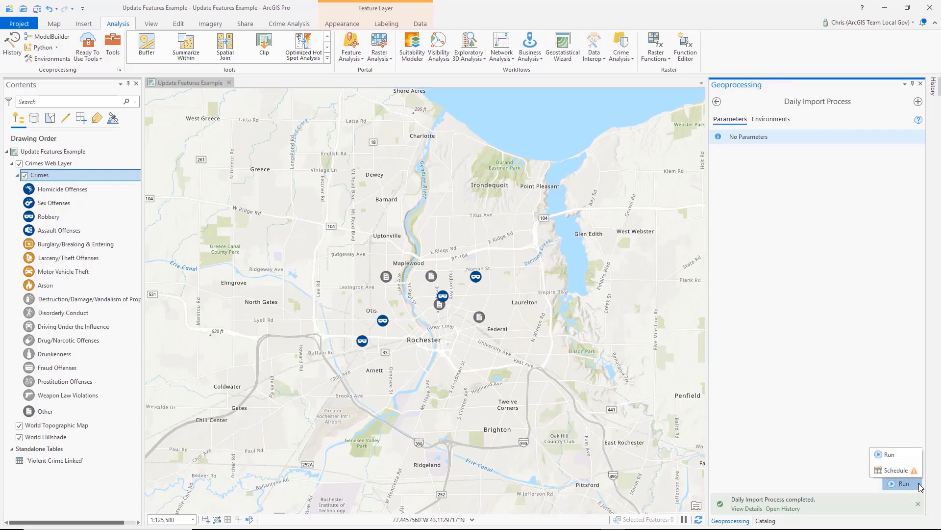
left_click(897, 470)
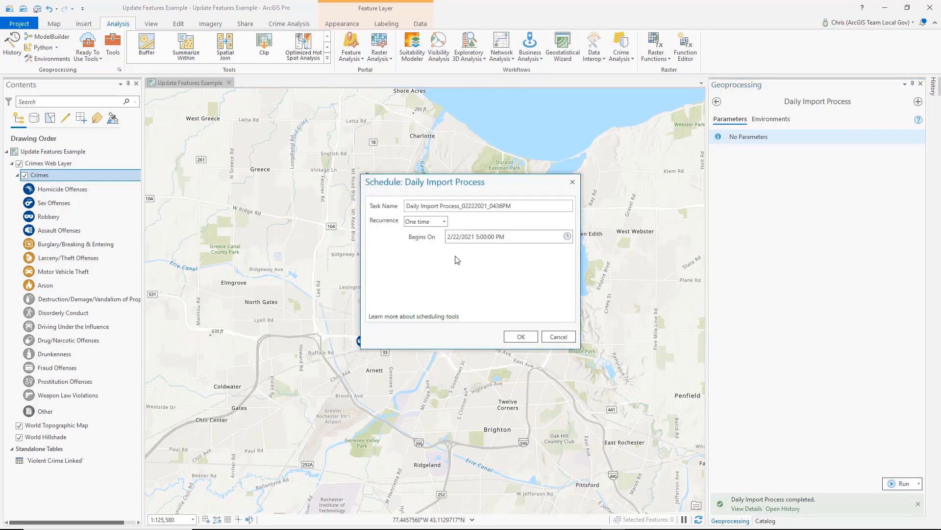